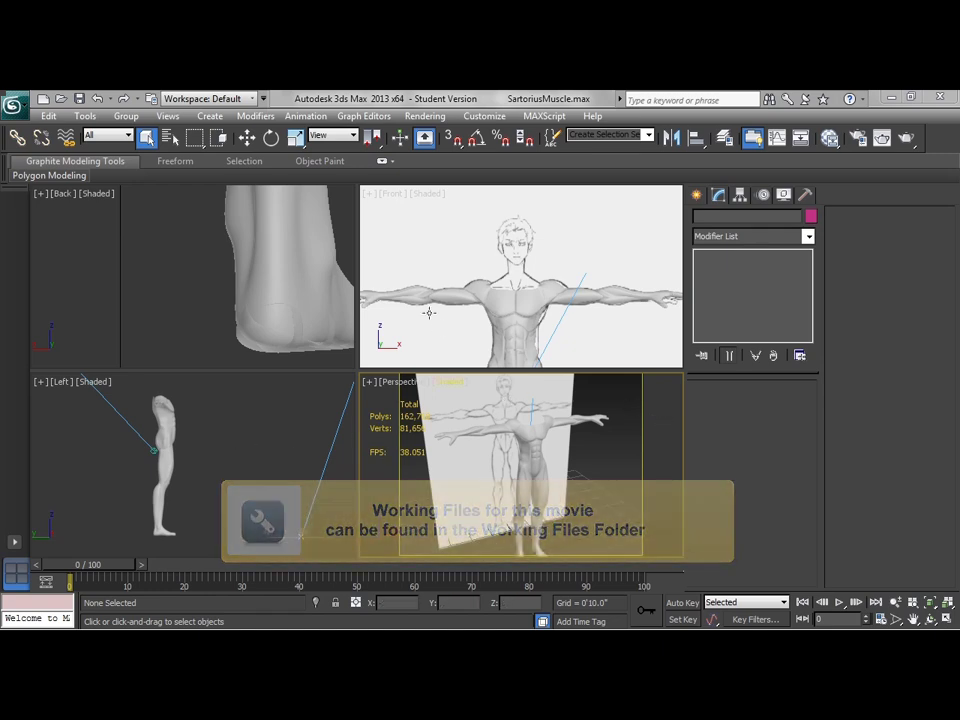
- Clone the front reference plane as one independent copy rotated 90 degrees about the vertical axis, using angle snap
click(514, 256)
middle_drag(274, 463, 268, 482)
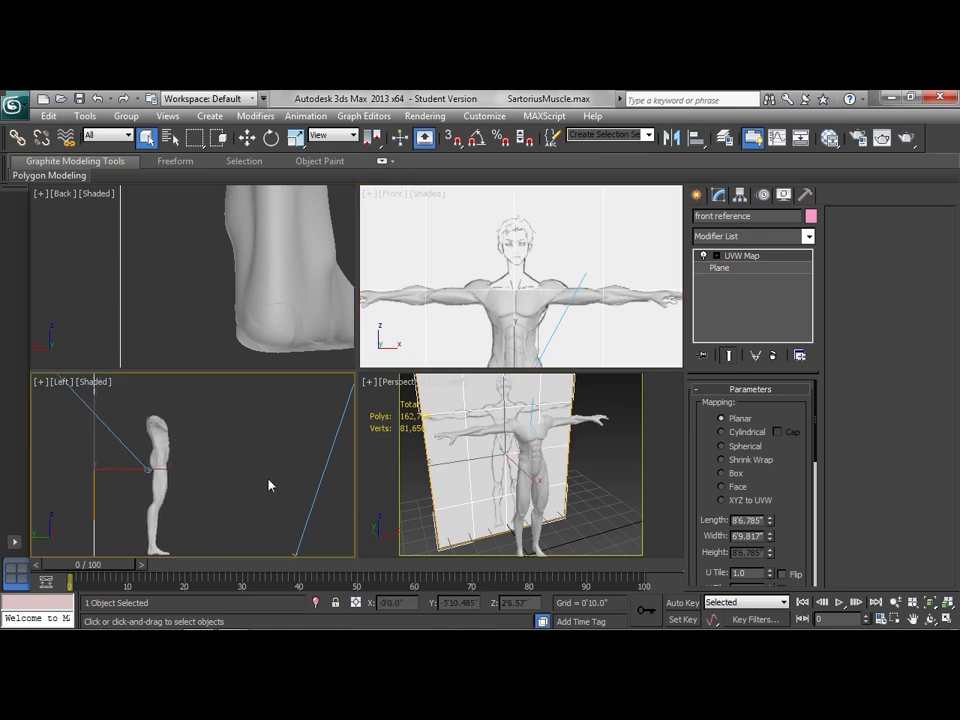
middle_drag(516, 329, 508, 314)
scroll(508, 314, down, 5)
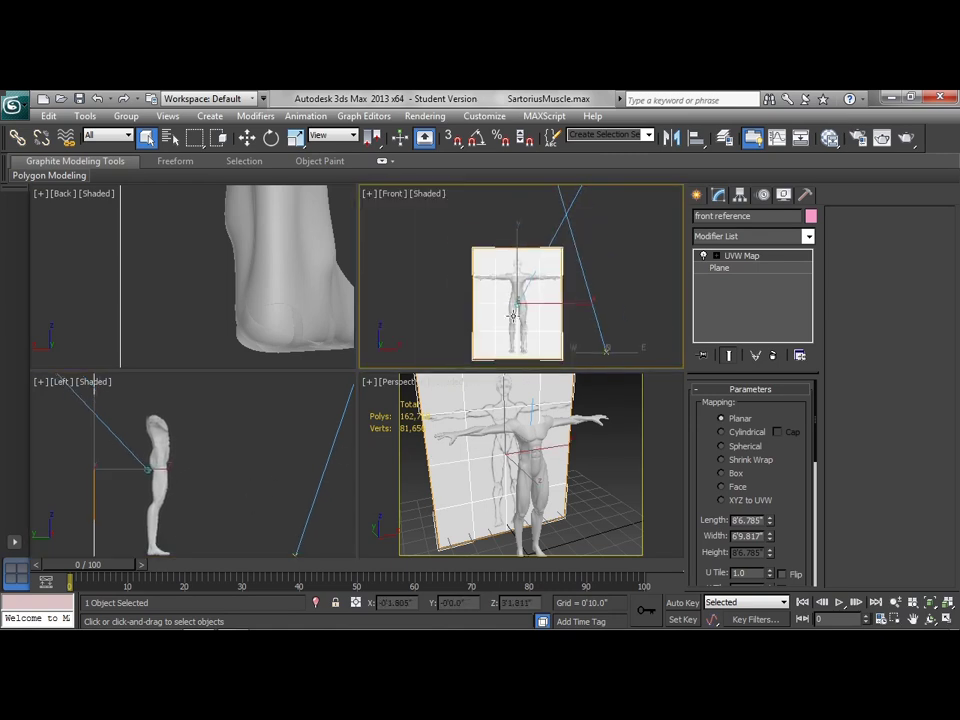
right_click(586, 302)
click(627, 332)
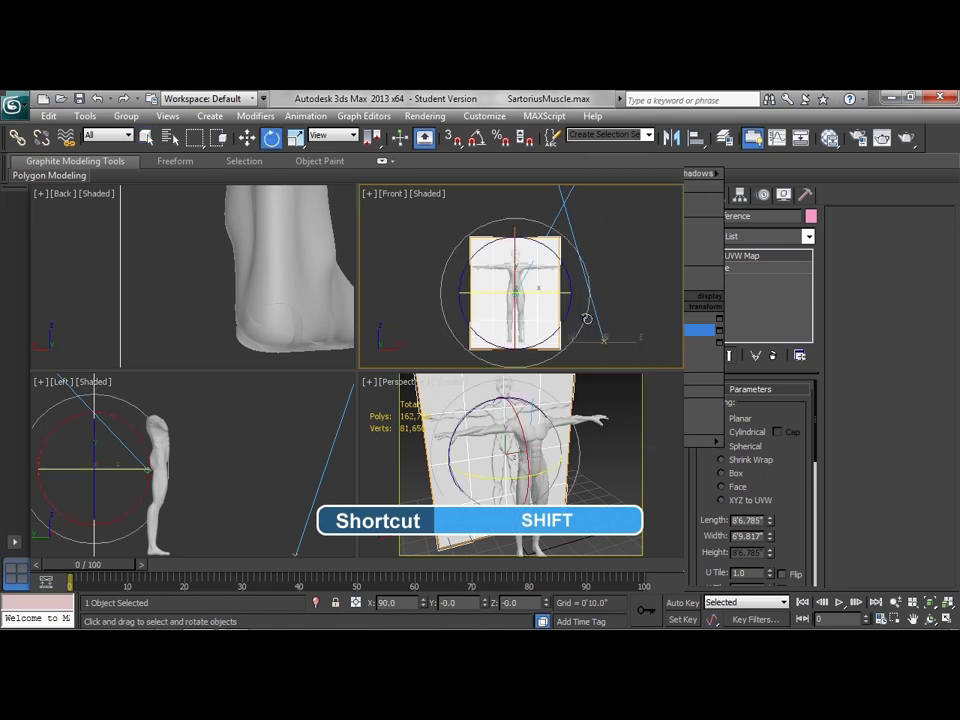
mouse_move(540, 292)
shift+mouse_down()
mouse_move(443, 289)
mouse_move(474, 290)
shift+mouse_up()
key(a)
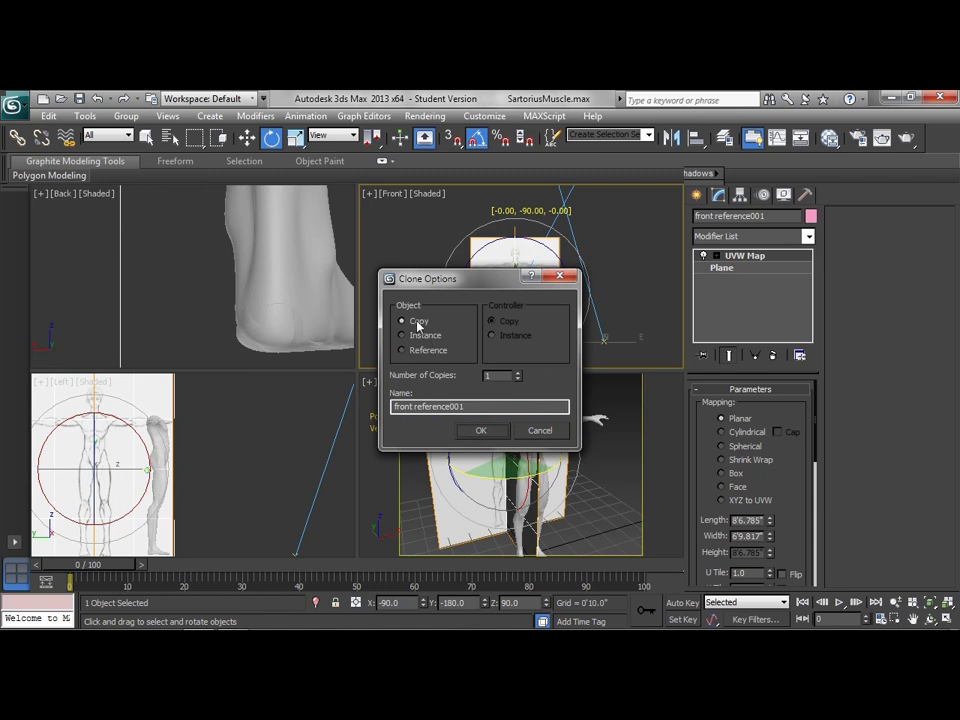
click(474, 431)
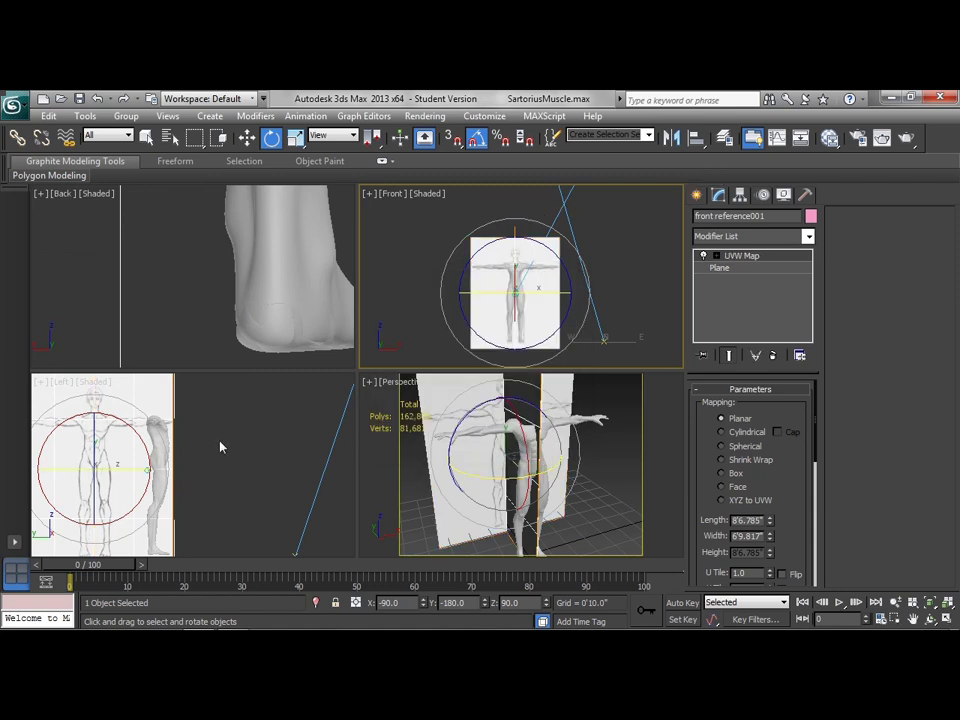
- Move the rotated reference copy sideways along X, clear of the body model, to about X 3'5.991"
right_click(577, 461)
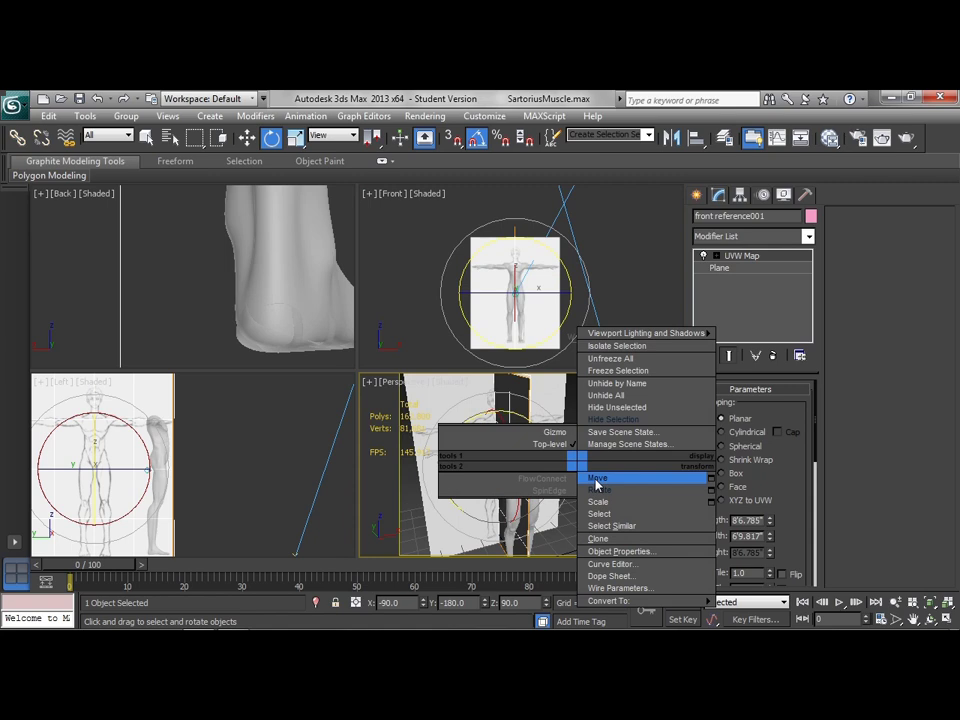
click(597, 479)
drag(560, 455, 607, 462)
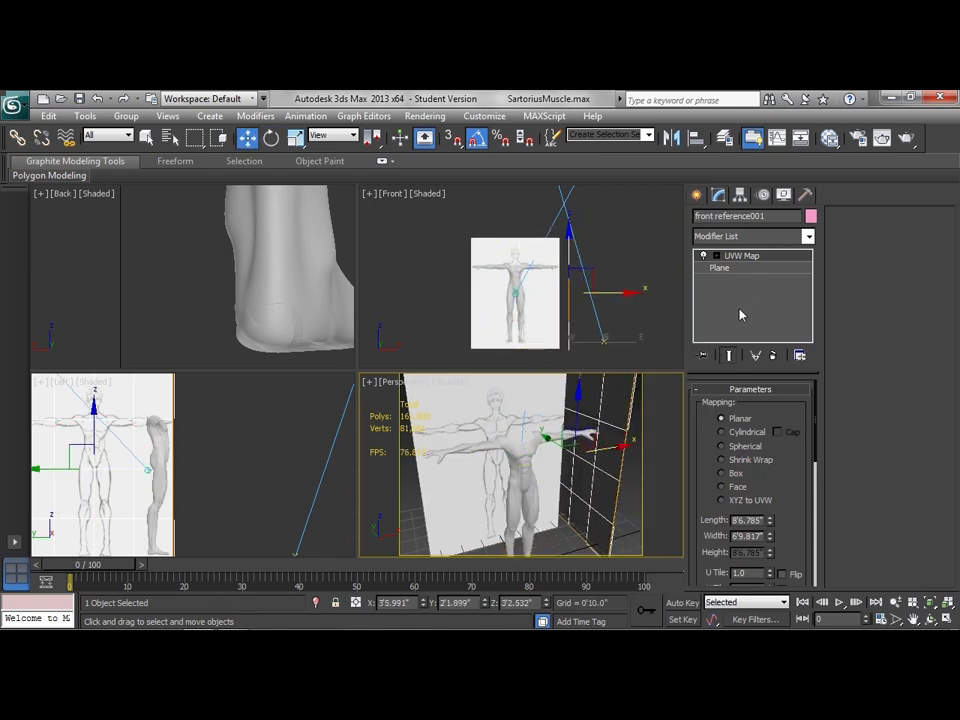
- Add a new Standard material node in an empty area of the Slate Material Editor graph
key(m)
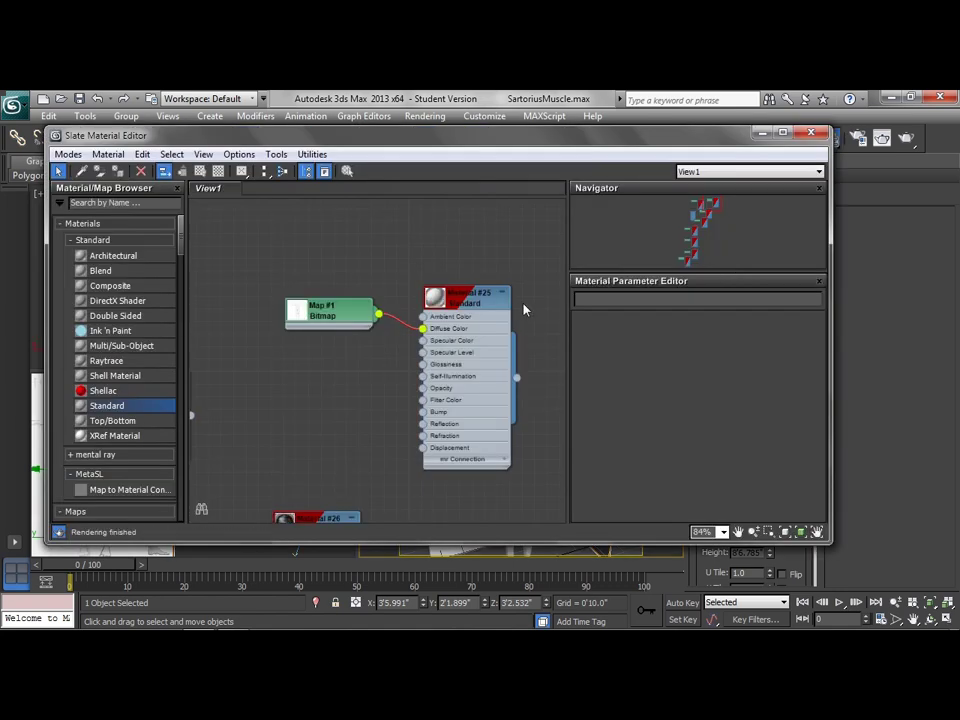
middle_drag(392, 227, 280, 219)
scroll(437, 296, down, 3)
middle_drag(437, 296, 354, 283)
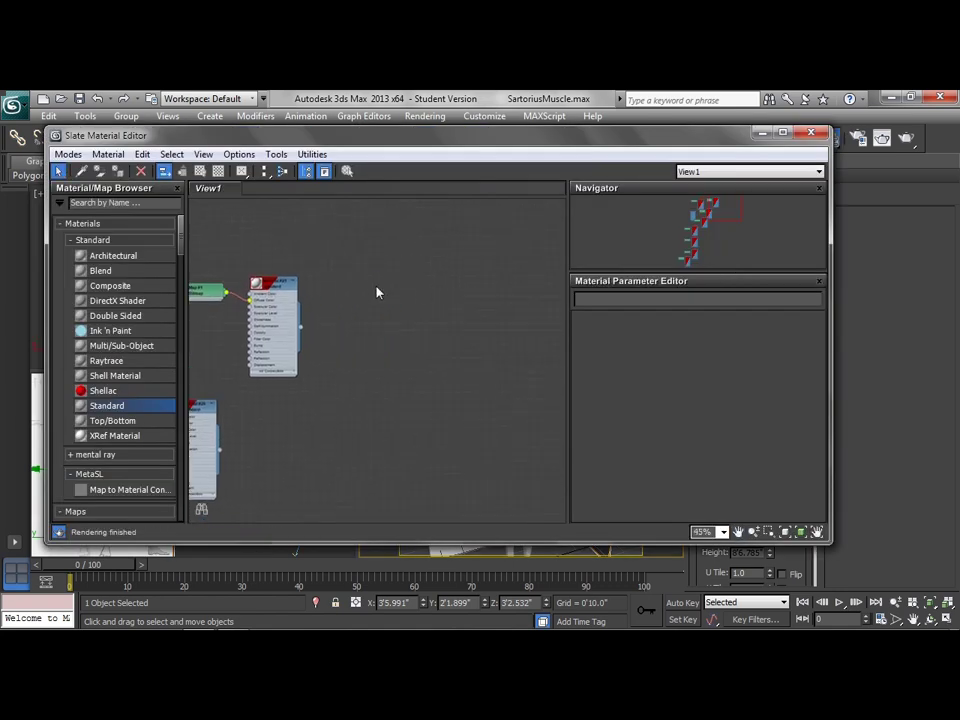
drag(390, 350, 418, 290)
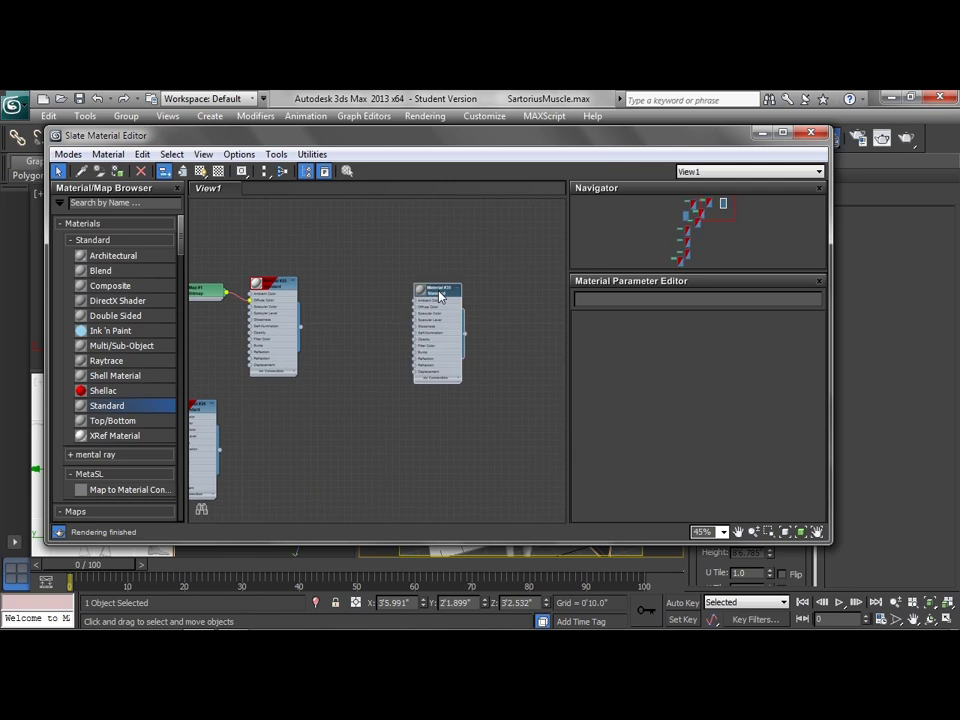
- Give the new material a Bitmap diffuse map using shadedClothingSide.jpg
double_click(437, 300)
click(686, 412)
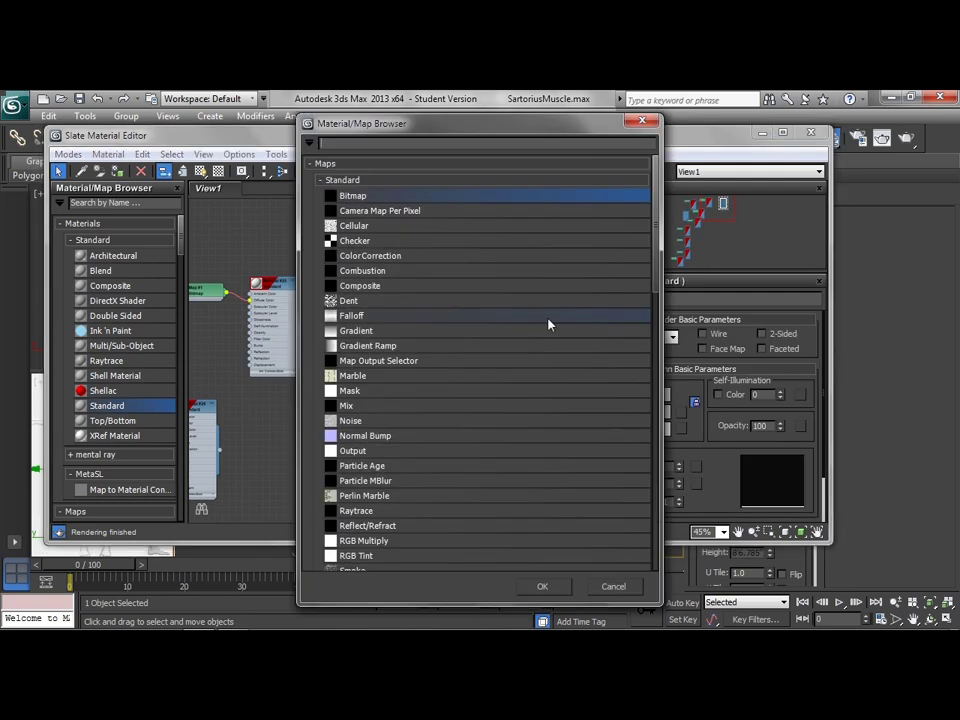
click(542, 586)
drag(541, 220, 541, 368)
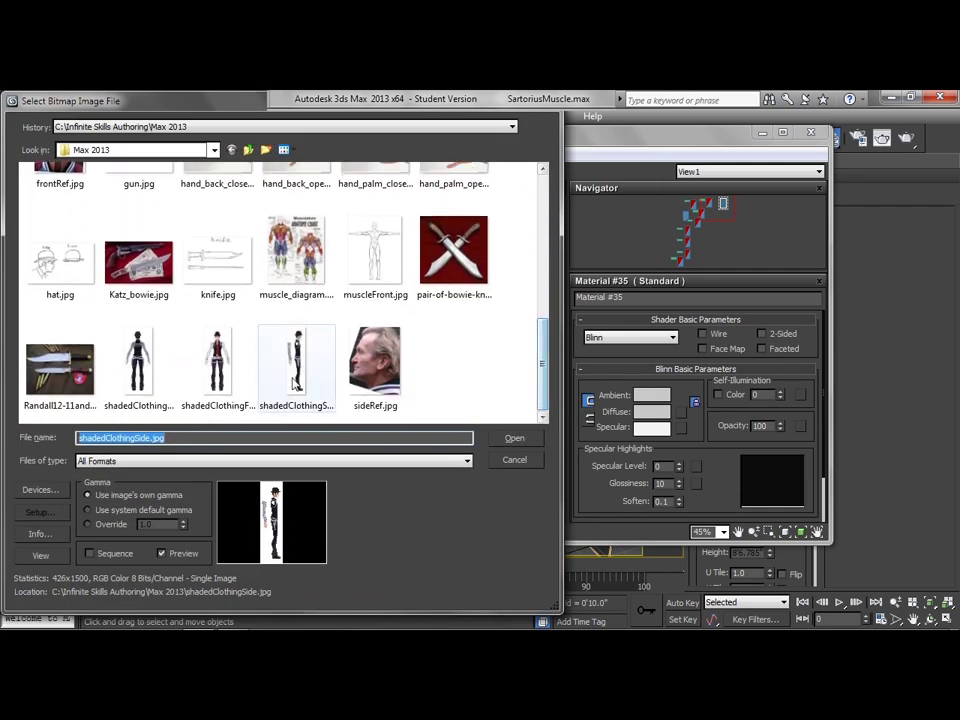
click(295, 370)
click(516, 439)
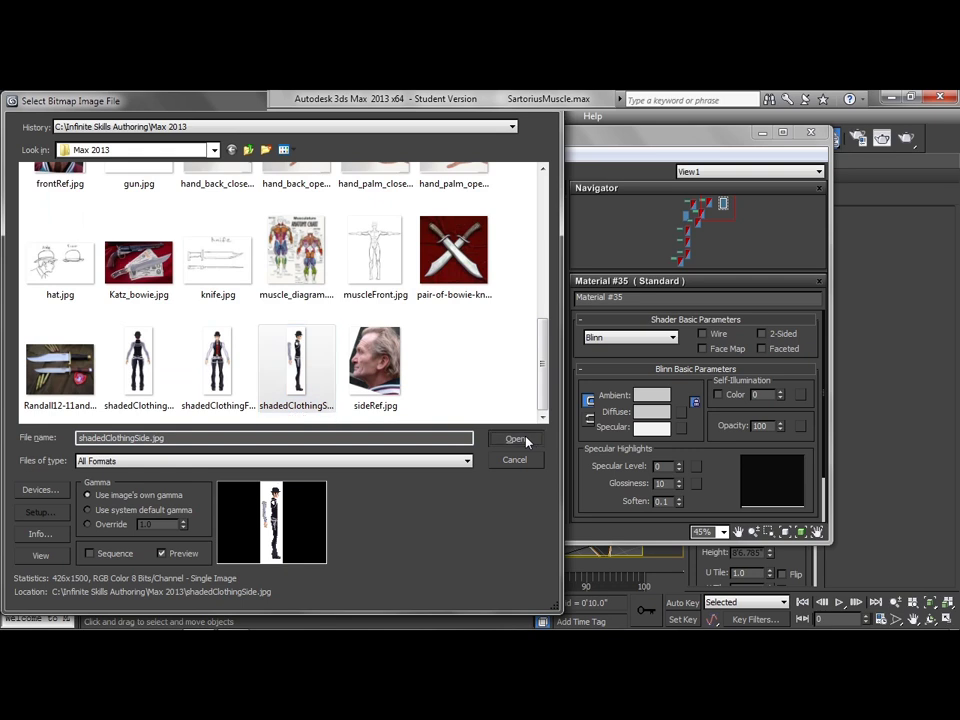
- Assign the new material to the rotated reference plane, show its map in the viewport, and close the material editor
scroll(380, 250, up, 3)
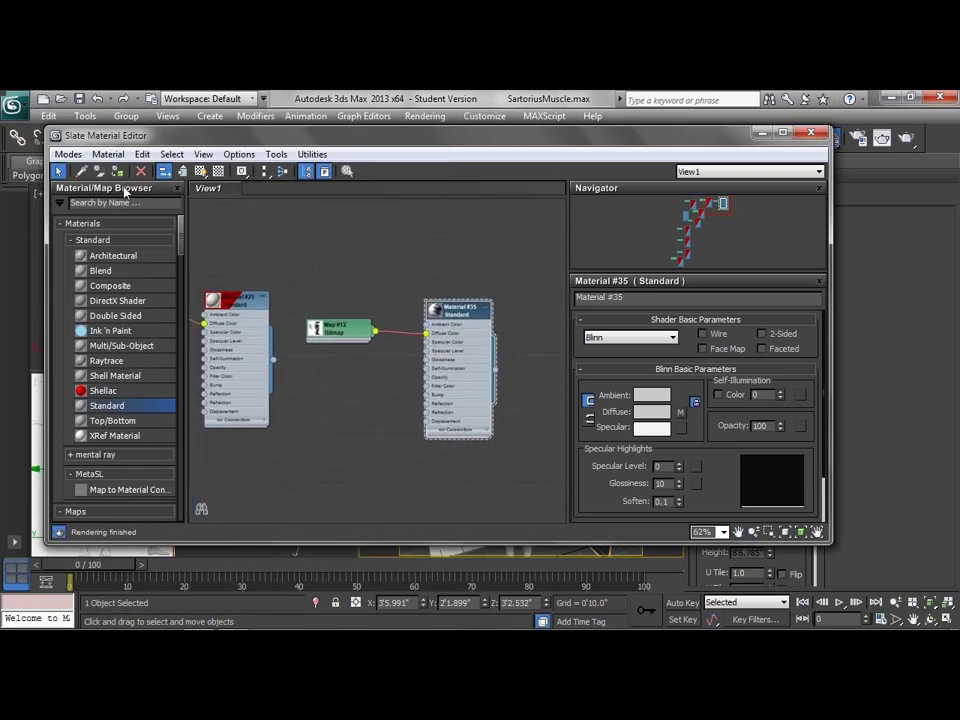
click(201, 172)
click(816, 133)
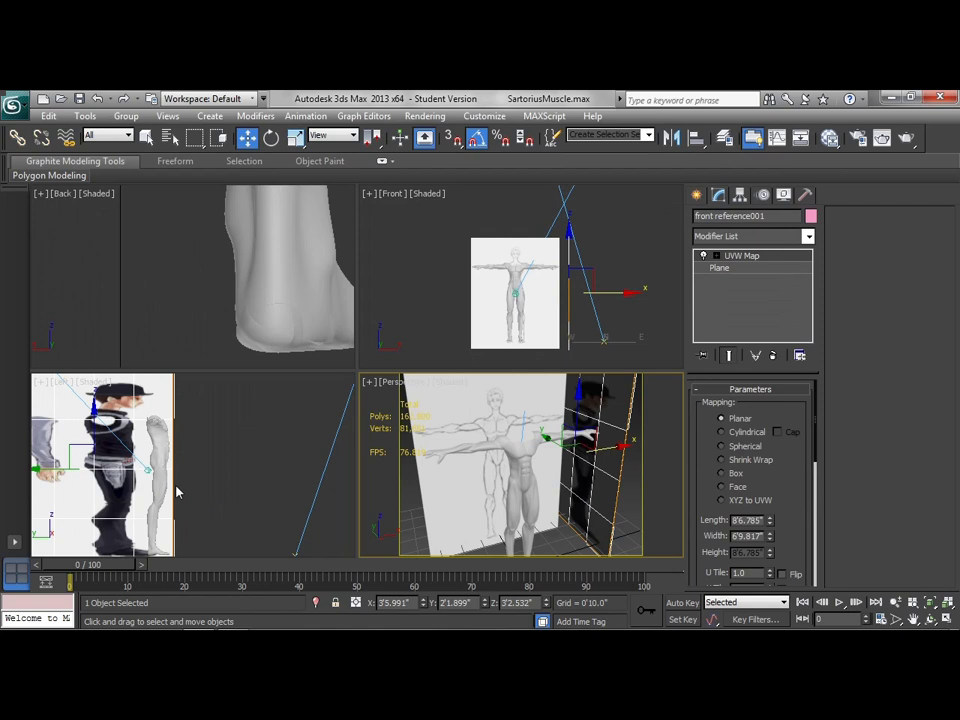
- Bitmap-fit the side reference plane's UVW mapping to the proportions of shadedClothingSide.jpg
middle_drag(176, 491, 253, 491)
scroll(253, 494, down, 2)
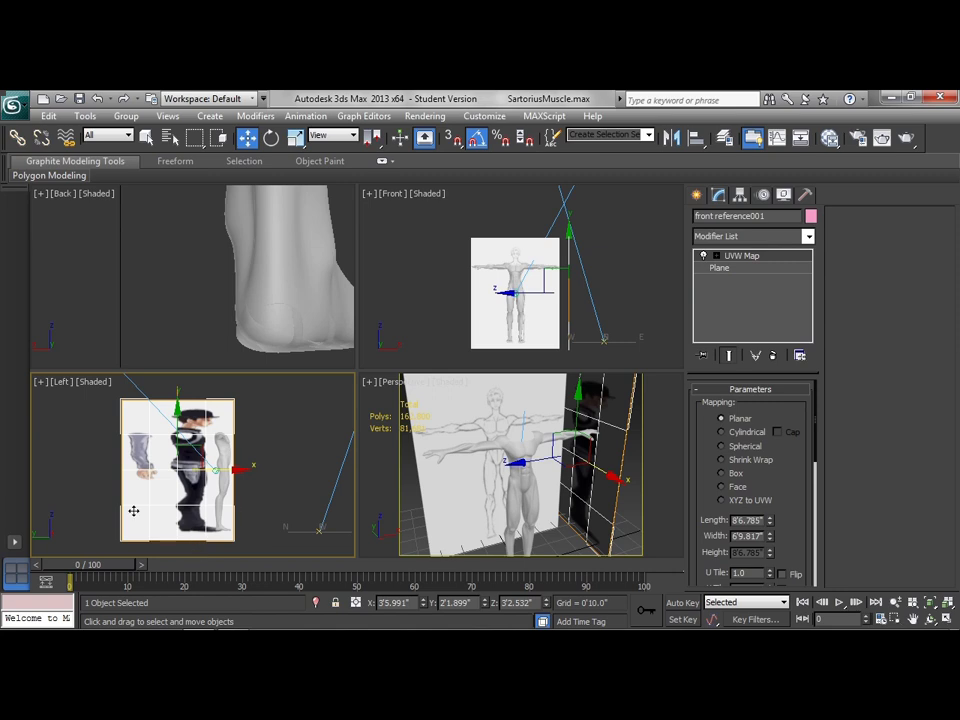
scroll(795, 519, down, 5)
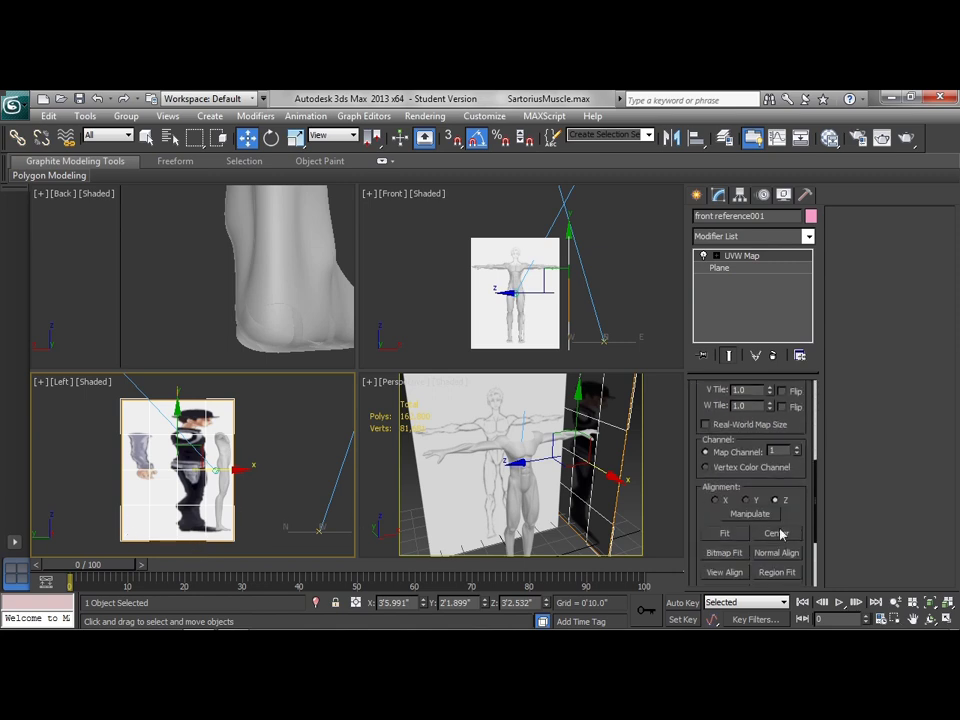
click(724, 552)
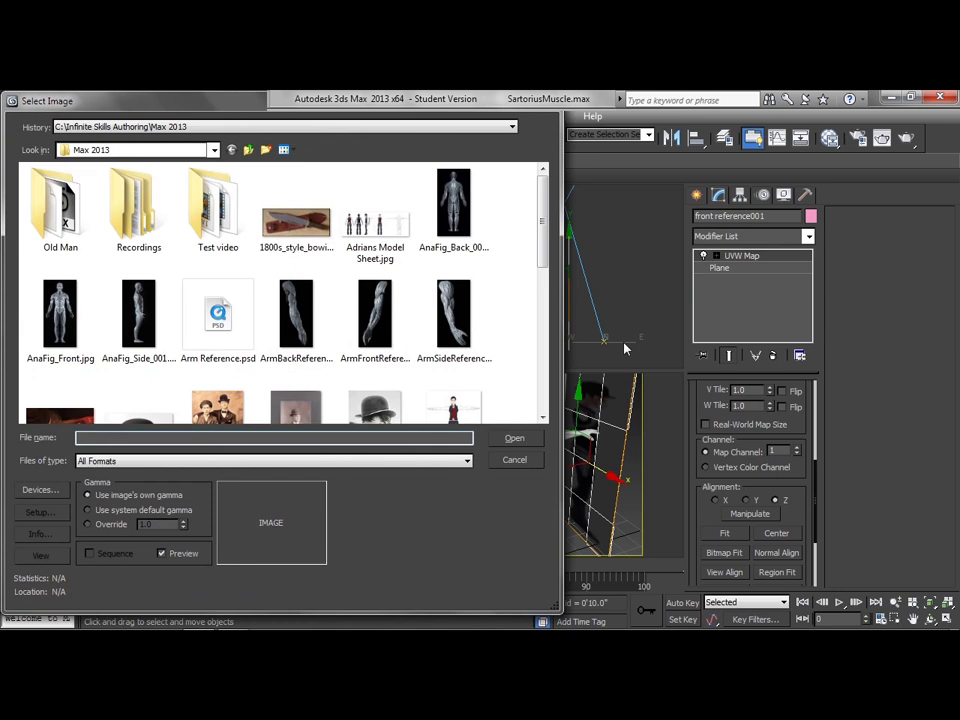
drag(541, 256, 541, 405)
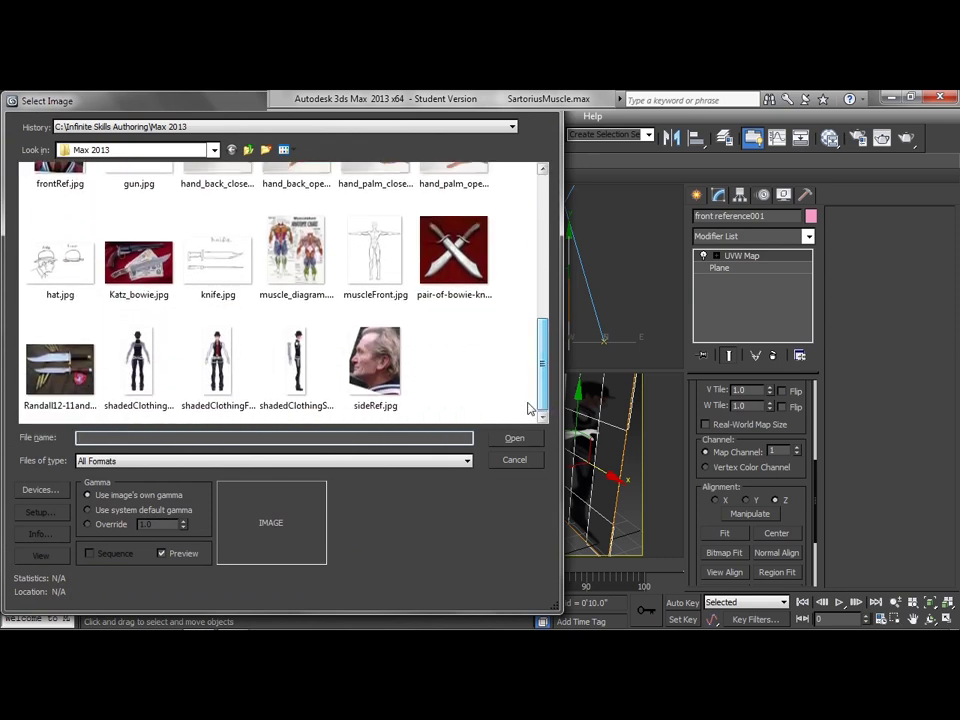
click(296, 370)
click(514, 438)
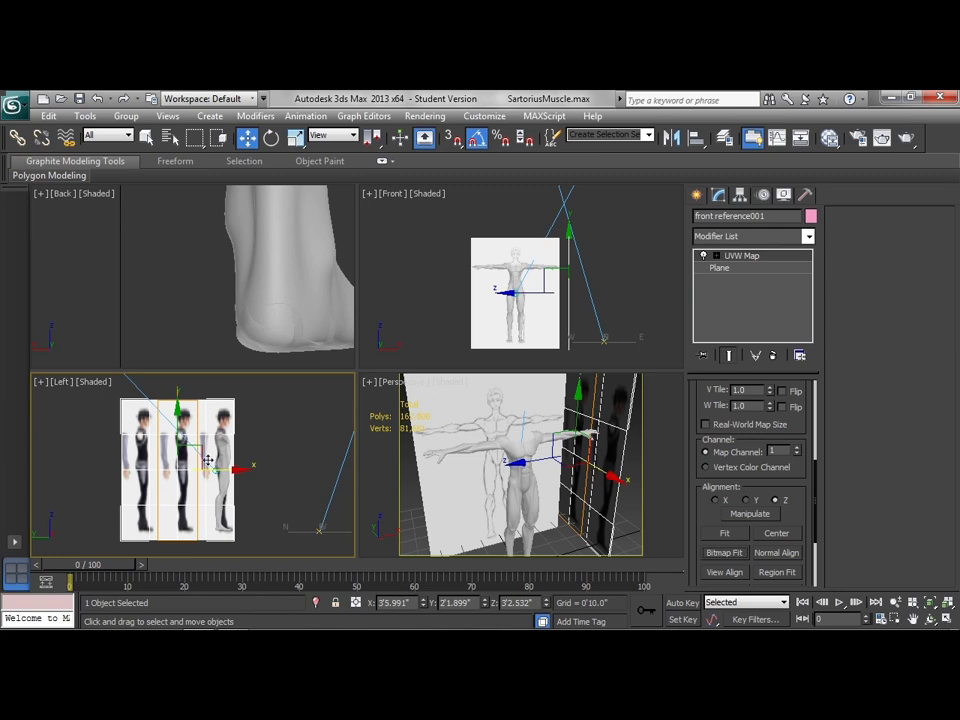
- Narrow the side reference plane to a width of 2'4.676" so it holds a single copy of the image
click(720, 267)
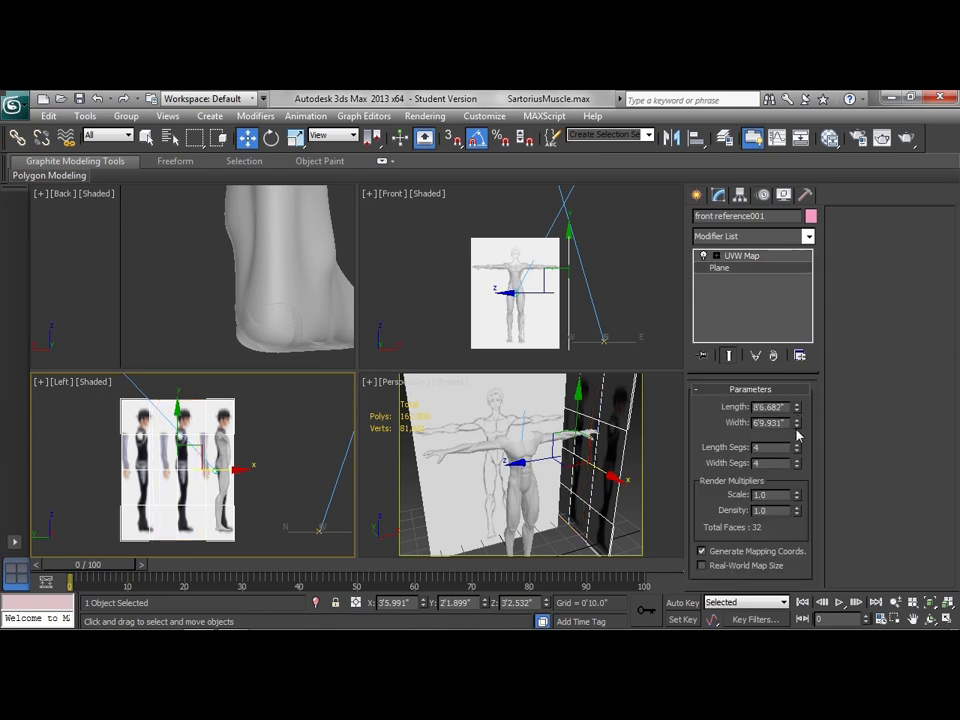
drag(797, 428, 803, 474)
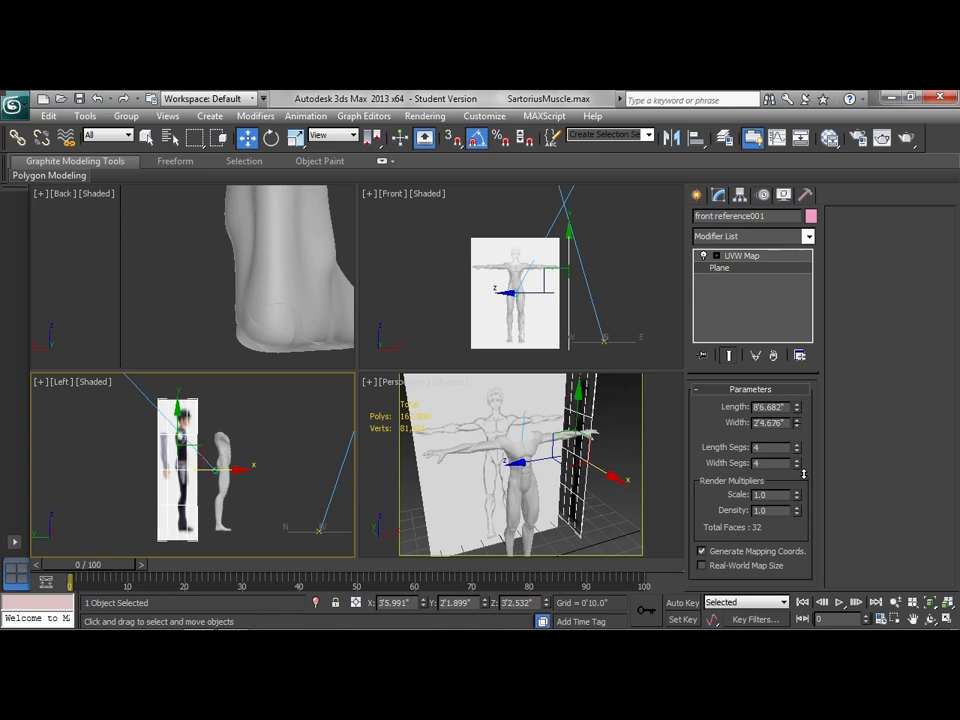
click(748, 257)
- Move the side reference plane horizontally in the Left view to about Y 0'0.22", aligning its figure with the body model
middle_drag(256, 436, 254, 441)
scroll(254, 441, up, 2)
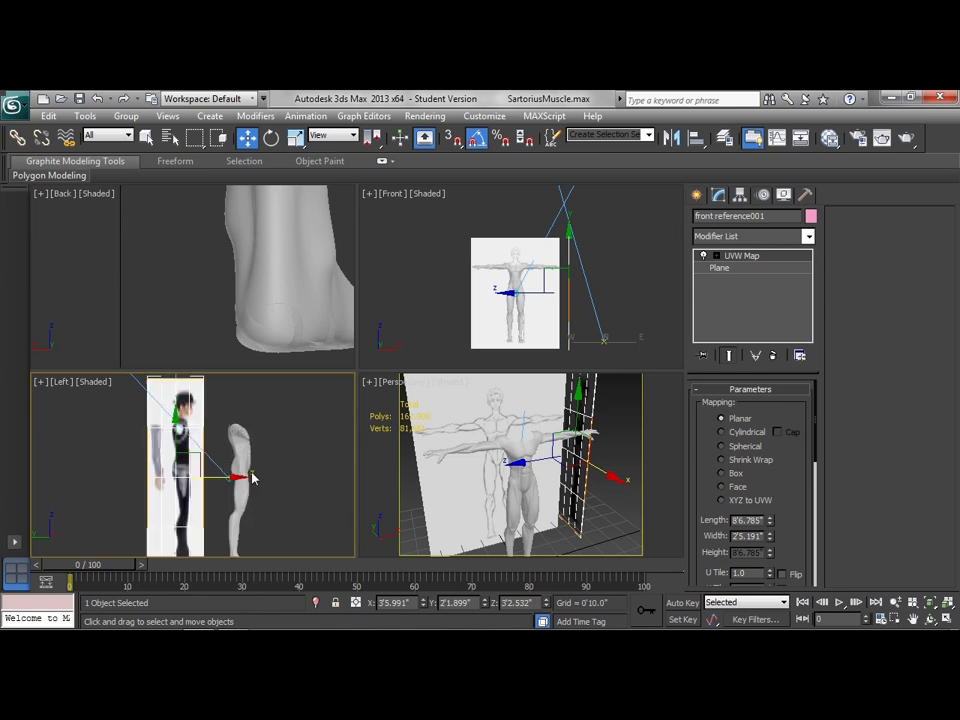
drag(219, 477, 277, 479)
scroll(250, 454, up, 5)
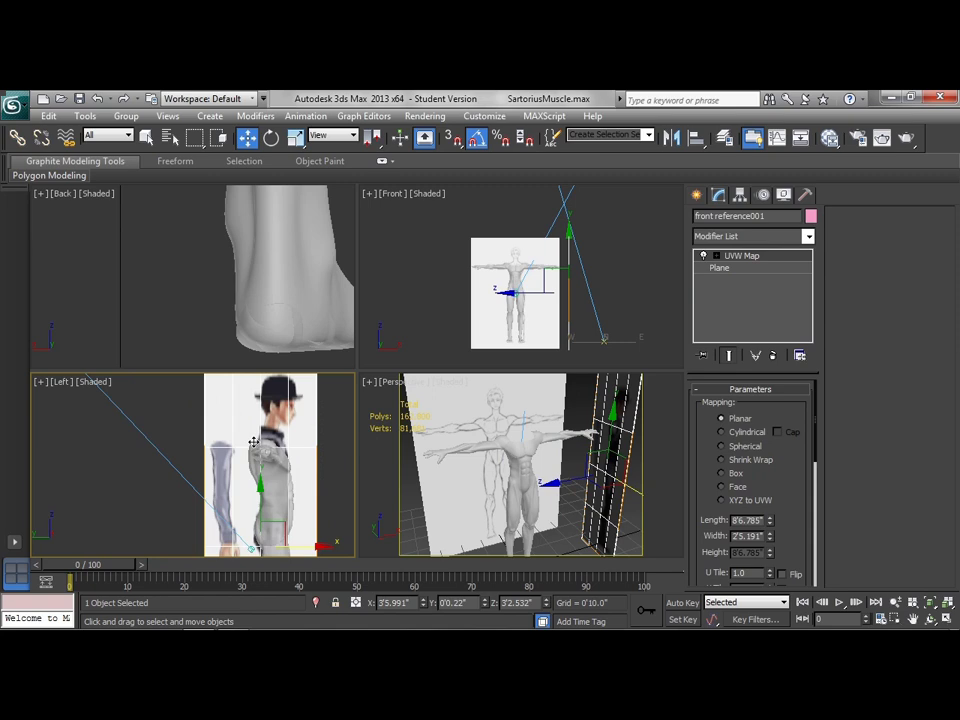
scroll(242, 437, up, 2)
middle_drag(242, 435, 261, 489)
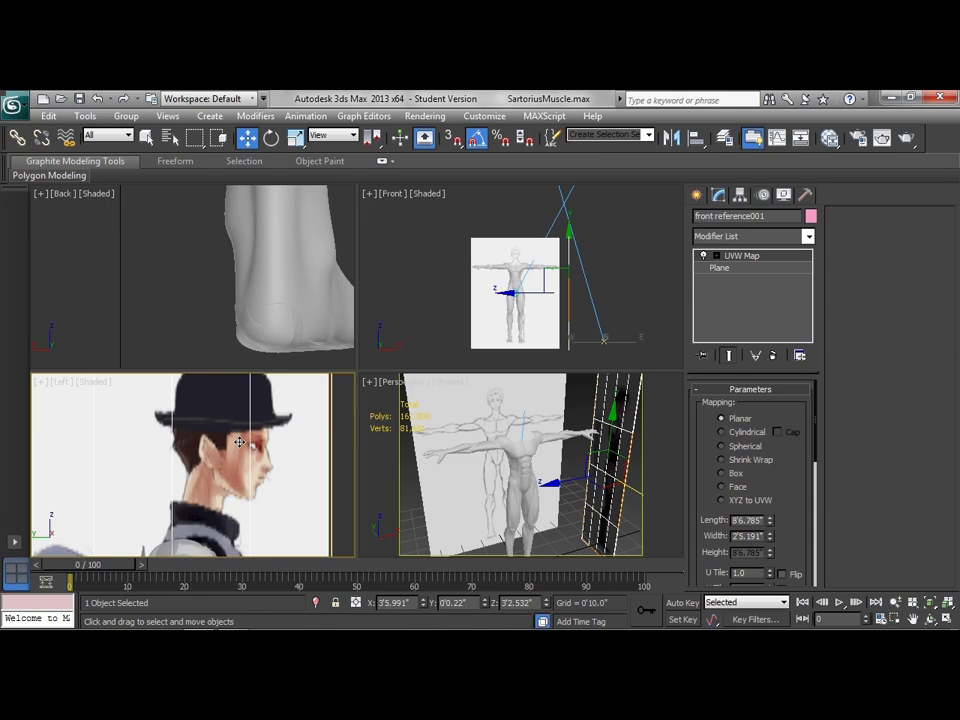
- Set the Front viewport's material display to Realistic Materials with Maps for sharper reference images
scroll(465, 300, up, 6)
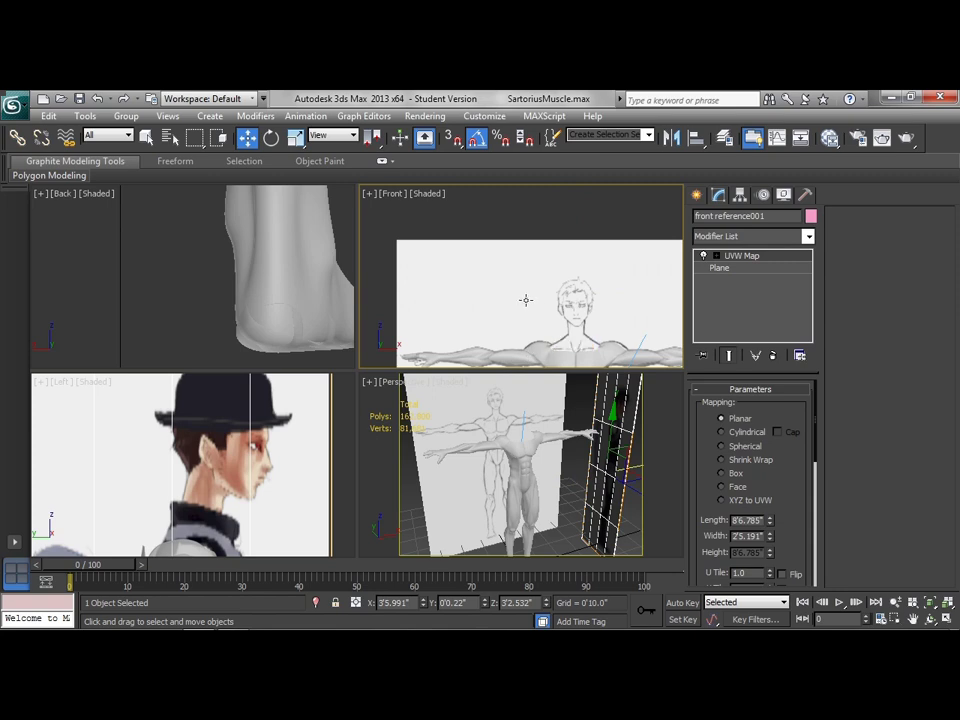
click(426, 196)
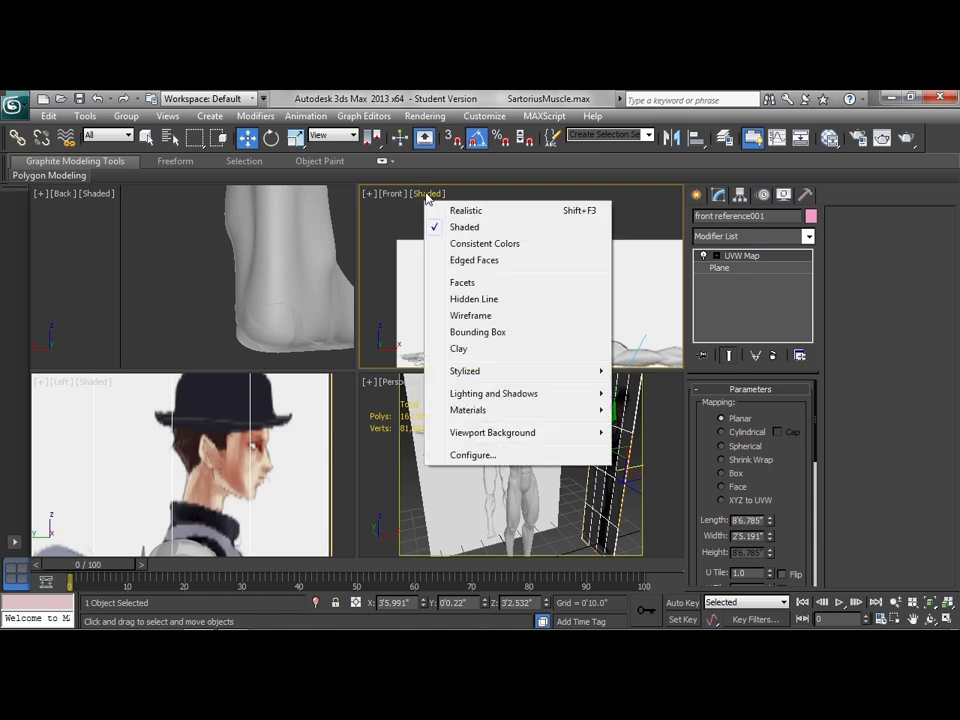
mouse_move(410, 413)
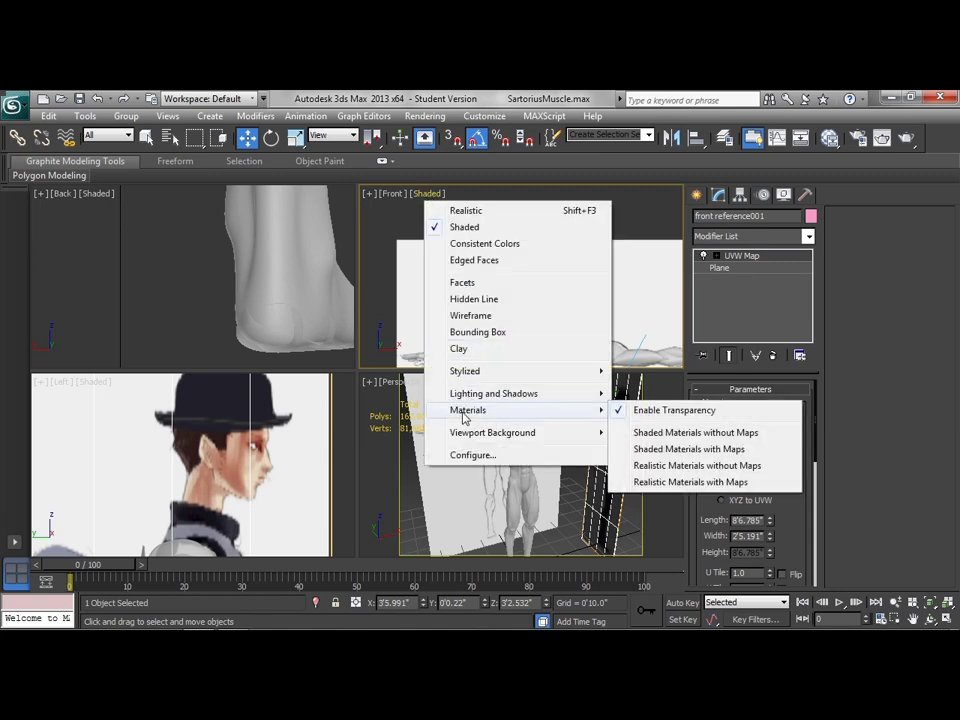
click(675, 484)
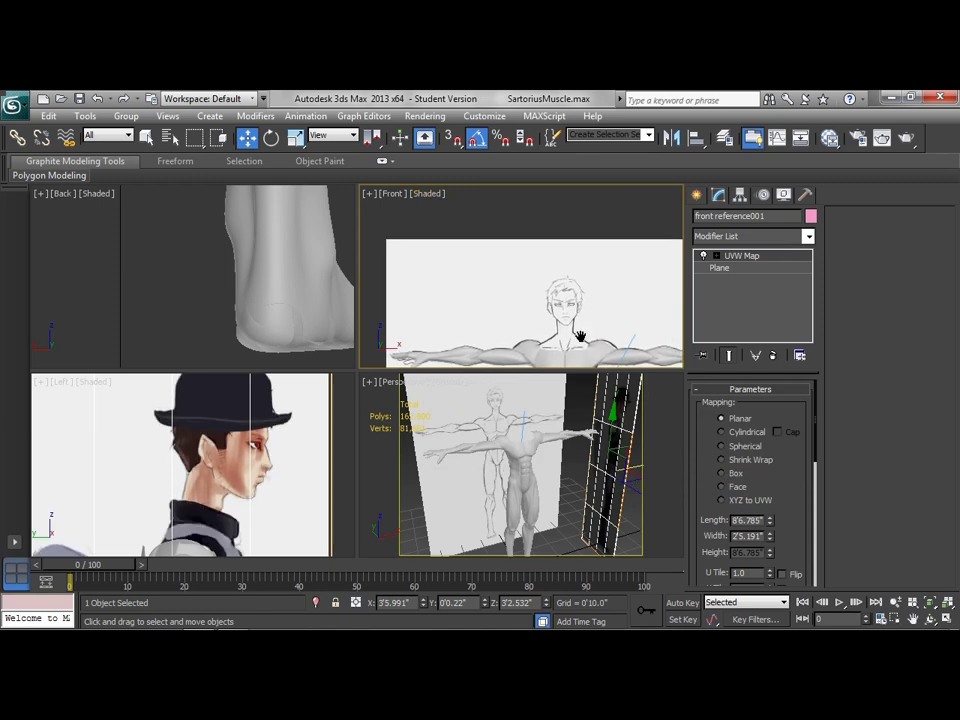
- Draw a small plane about 0'0.207" long and 0'0.699" wide over the upper lid of the figure's left eye in the Front view
scroll(581, 334, up, 2)
middle_drag(623, 355, 589, 292)
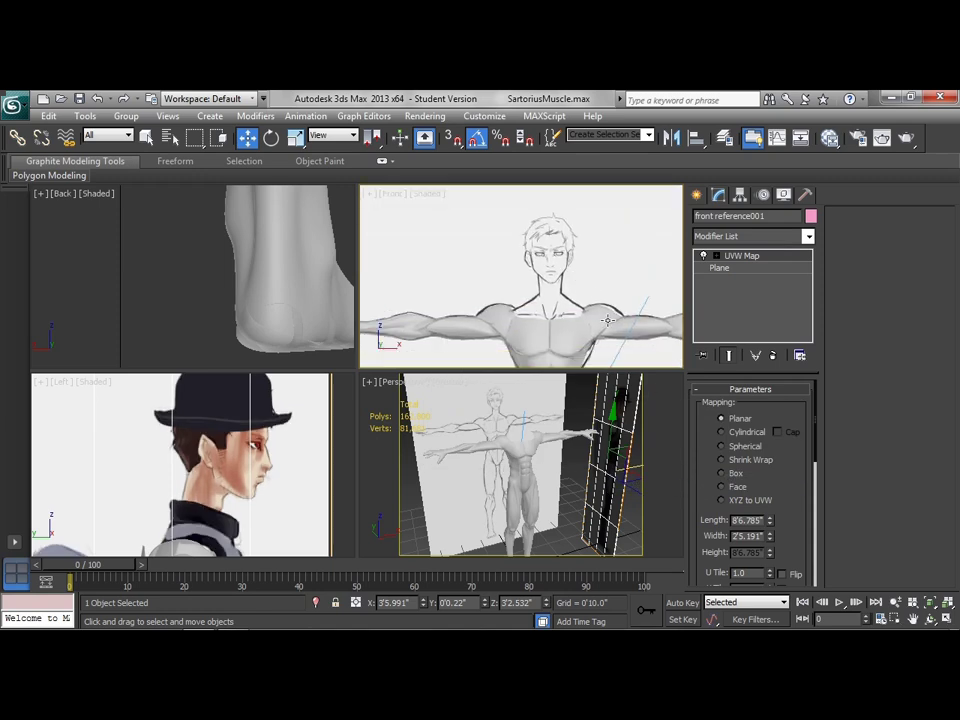
scroll(274, 480, down, 4)
scroll(298, 501, up, 2)
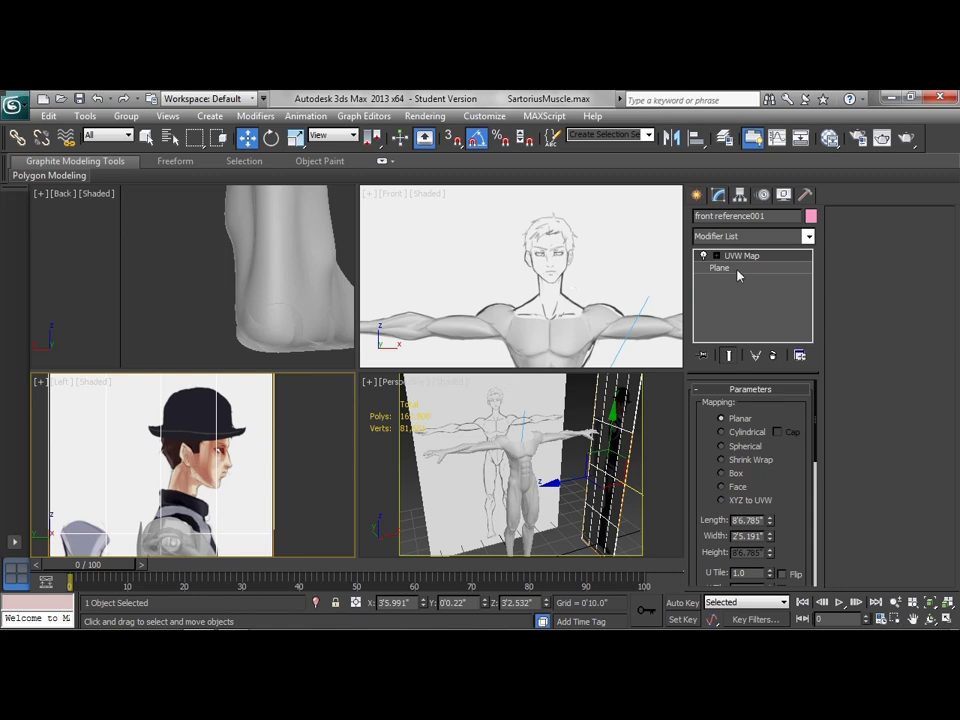
click(698, 196)
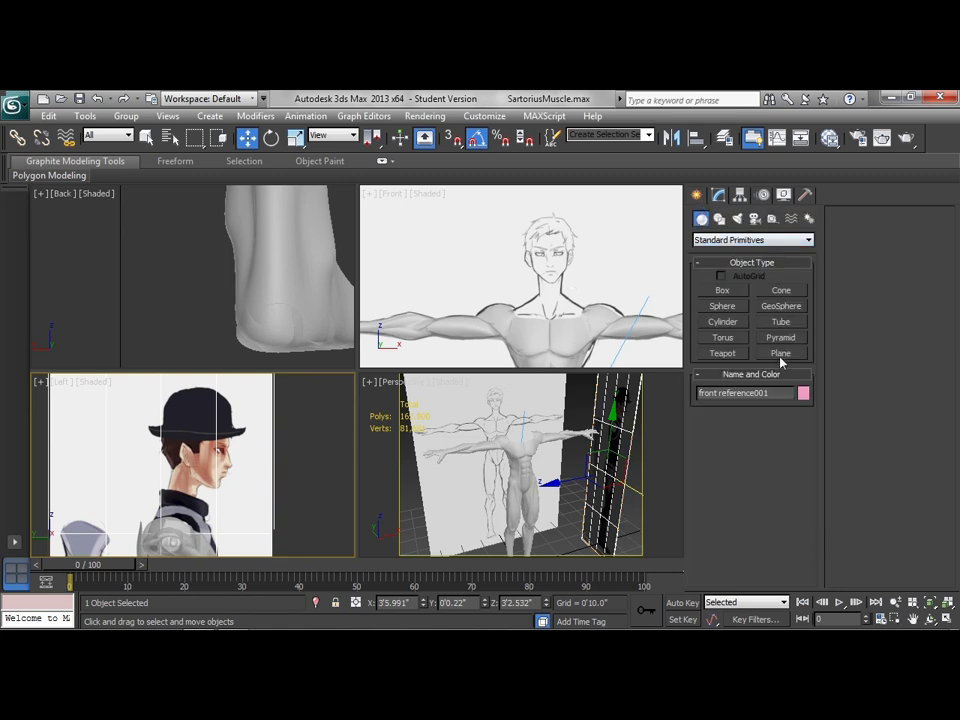
click(781, 353)
scroll(574, 300, up, 5)
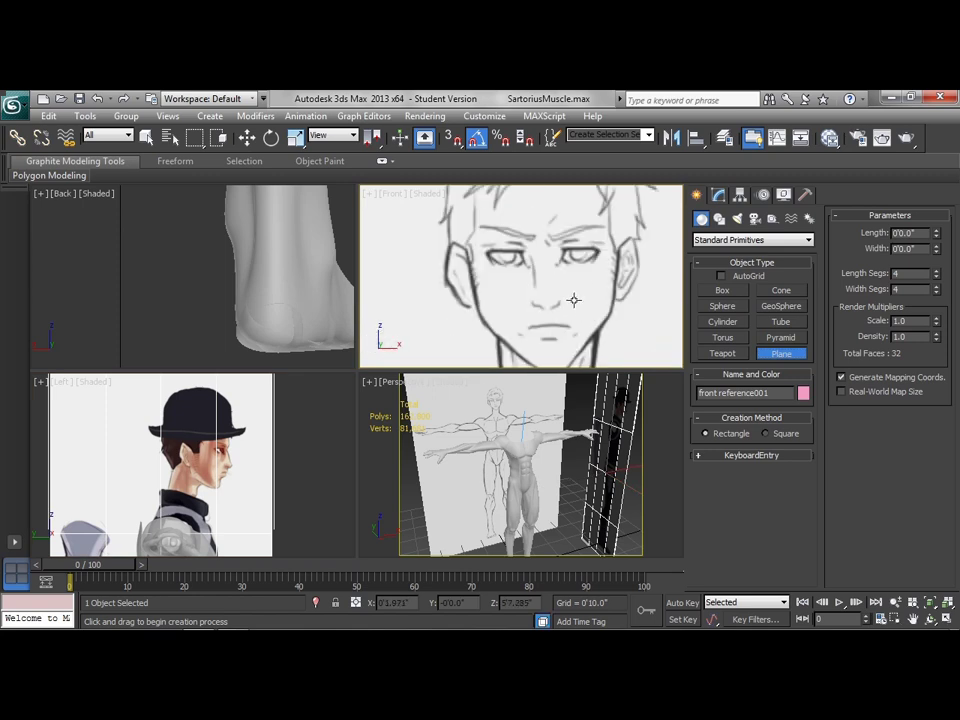
scroll(583, 312, up, 2)
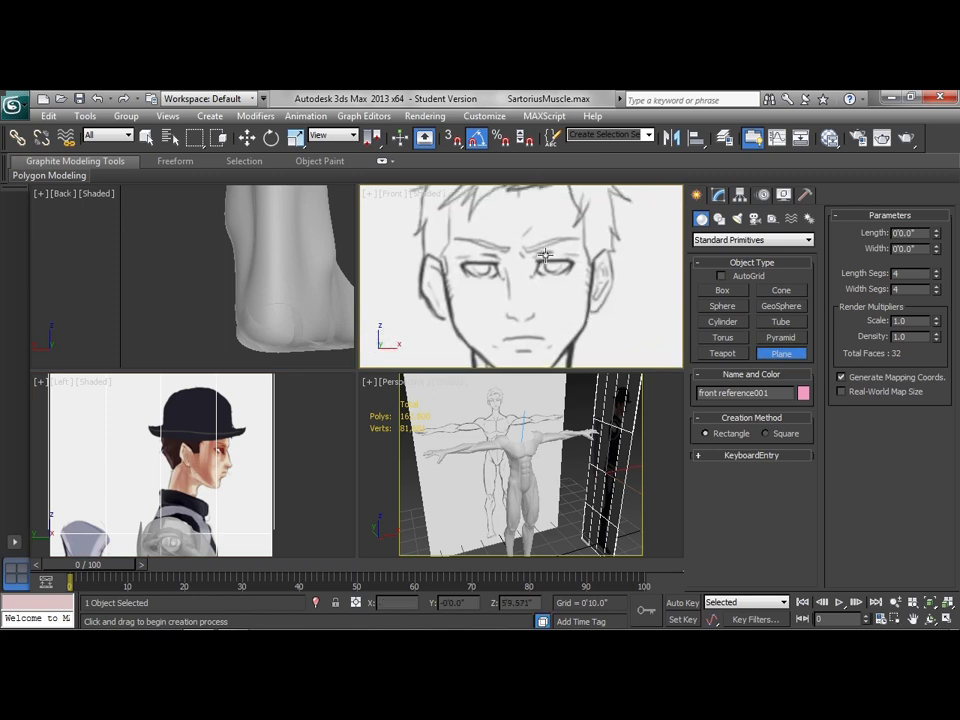
drag(556, 254, 565, 259)
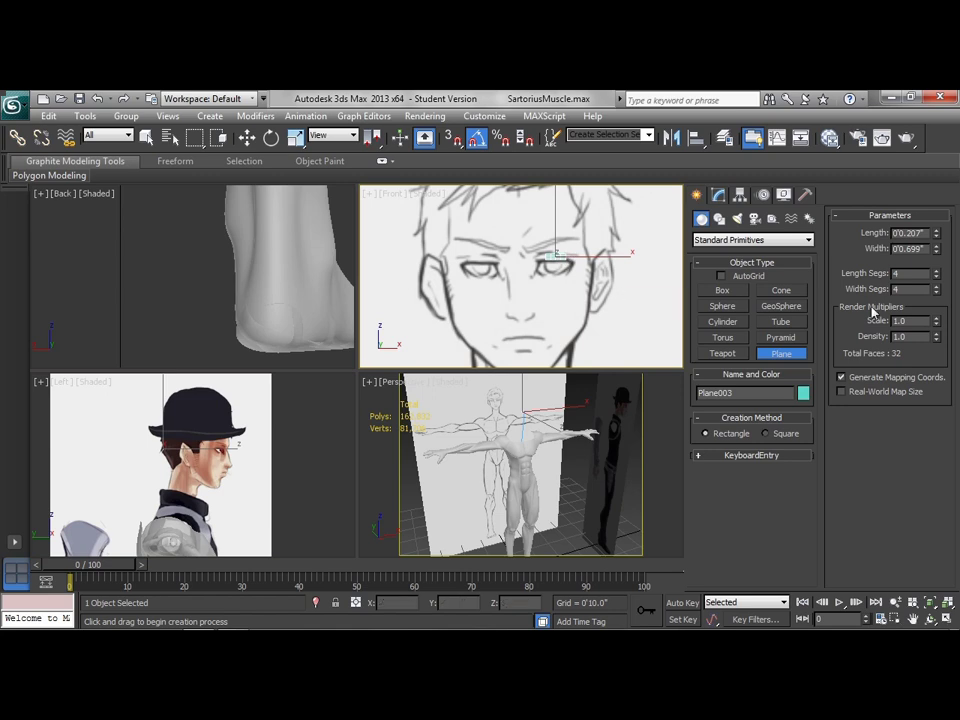
- Give the eyelid plane one length and one width segment and shrink it to about 0'0.127" long and 0'0.319" wide
right_click(937, 276)
right_click(936, 289)
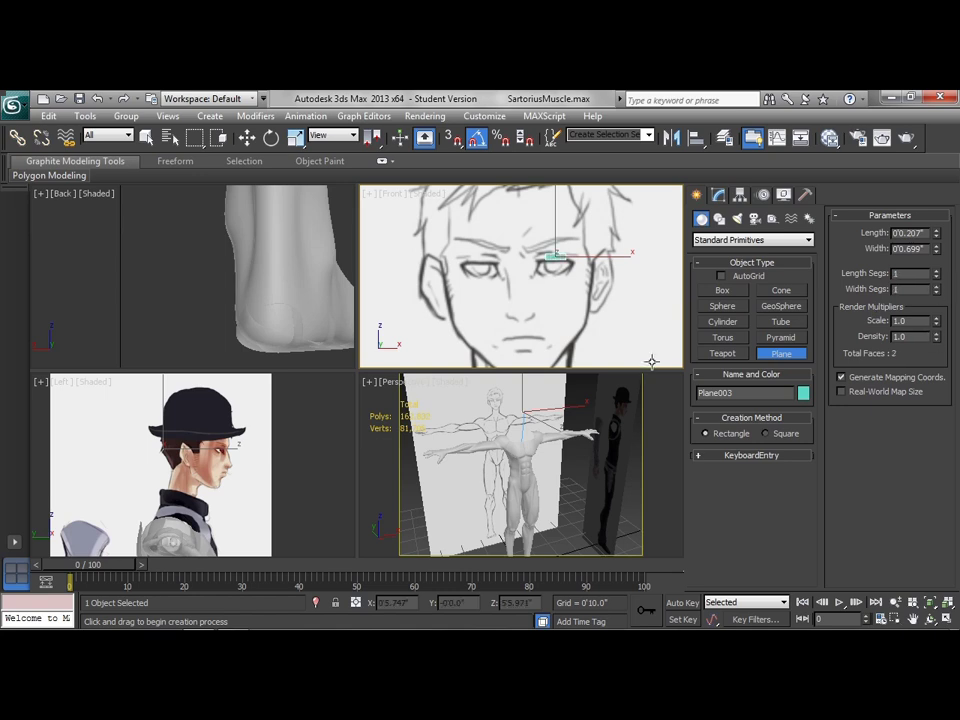
middle_drag(559, 306, 545, 317)
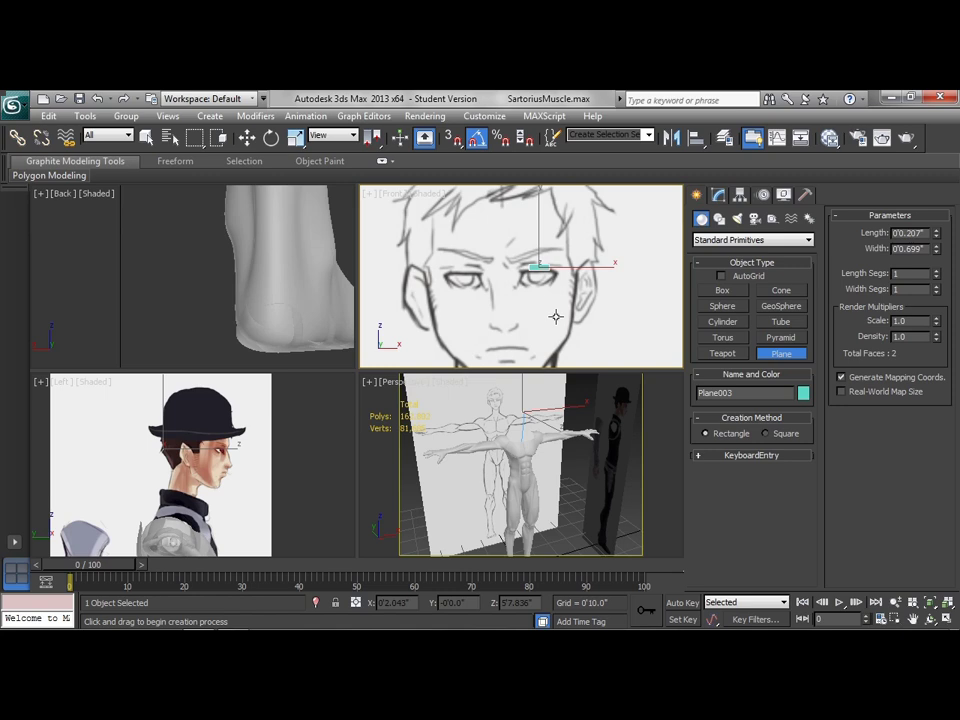
scroll(553, 315, up, 2)
scroll(573, 318, up, 1)
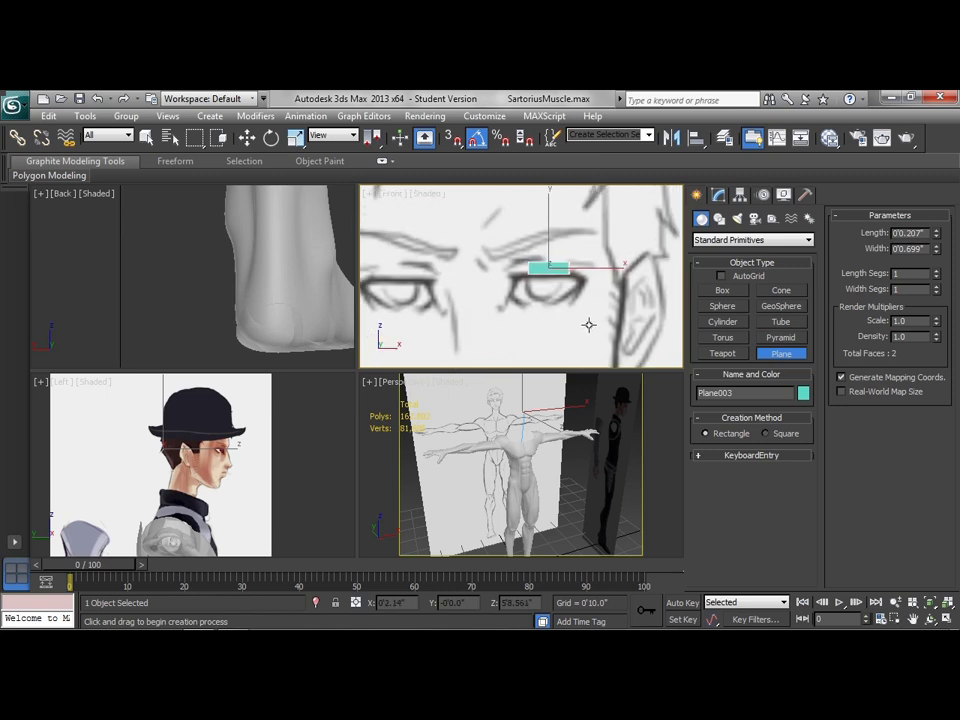
drag(937, 231, 936, 272)
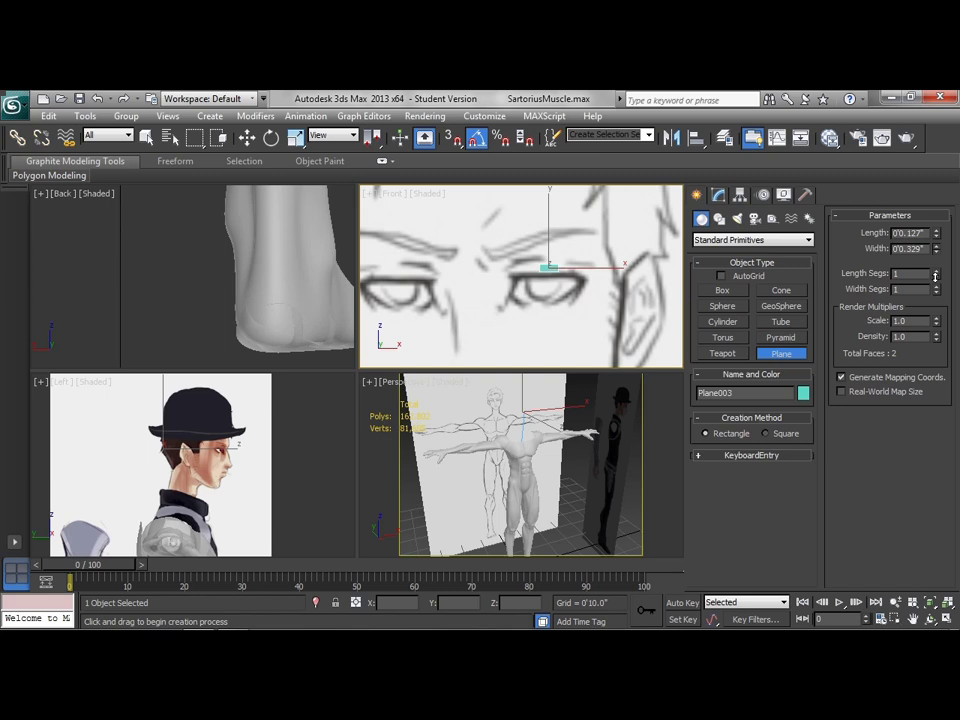
- Move the plane forward to the profile's face at about Y -0'6.752" and across to the figure's right eye at about X -0'1.107"
right_click(220, 402)
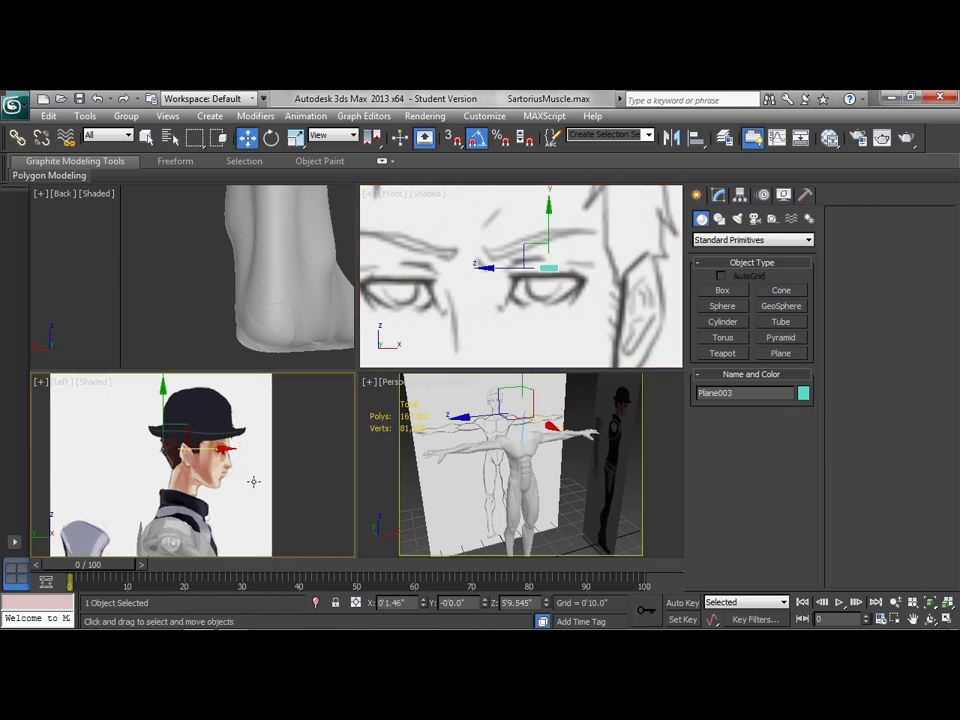
drag(190, 448, 264, 449)
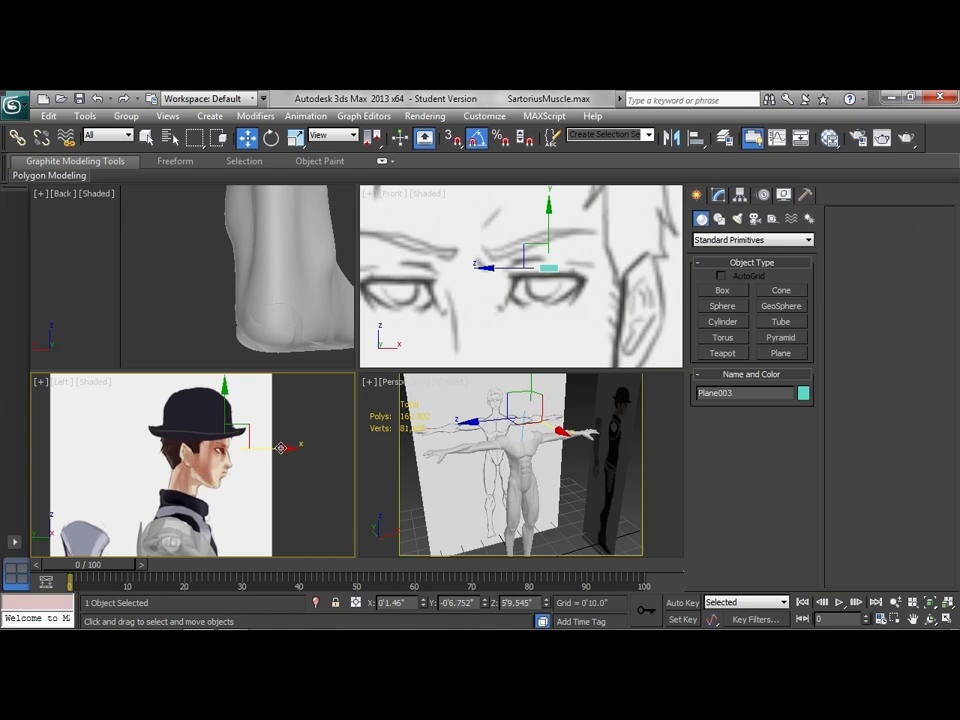
middle_drag(433, 332, 505, 318)
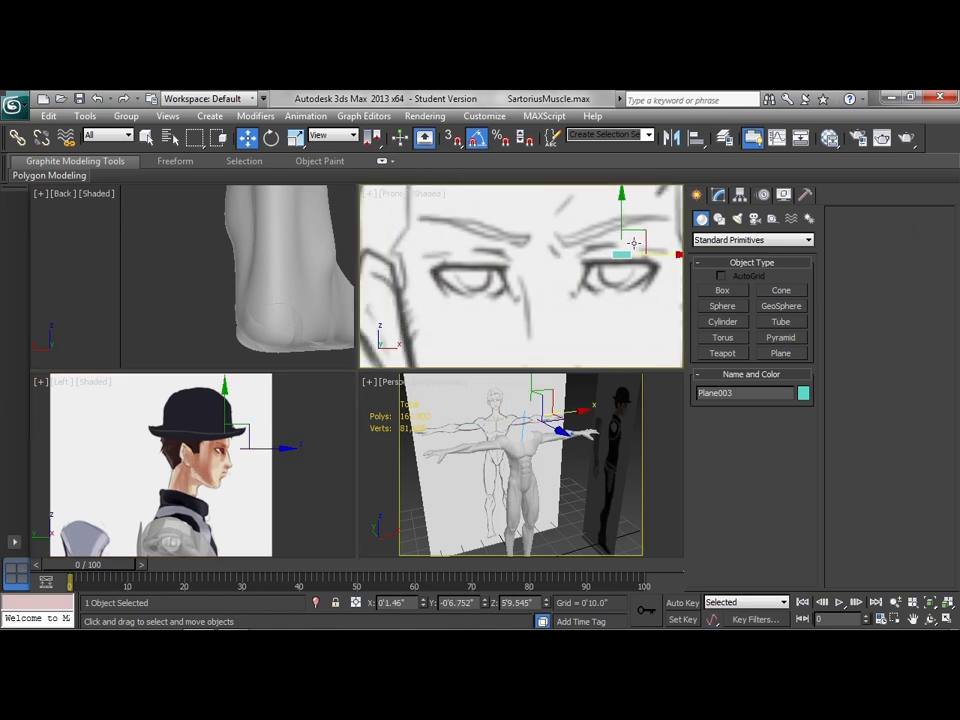
drag(661, 252, 513, 254)
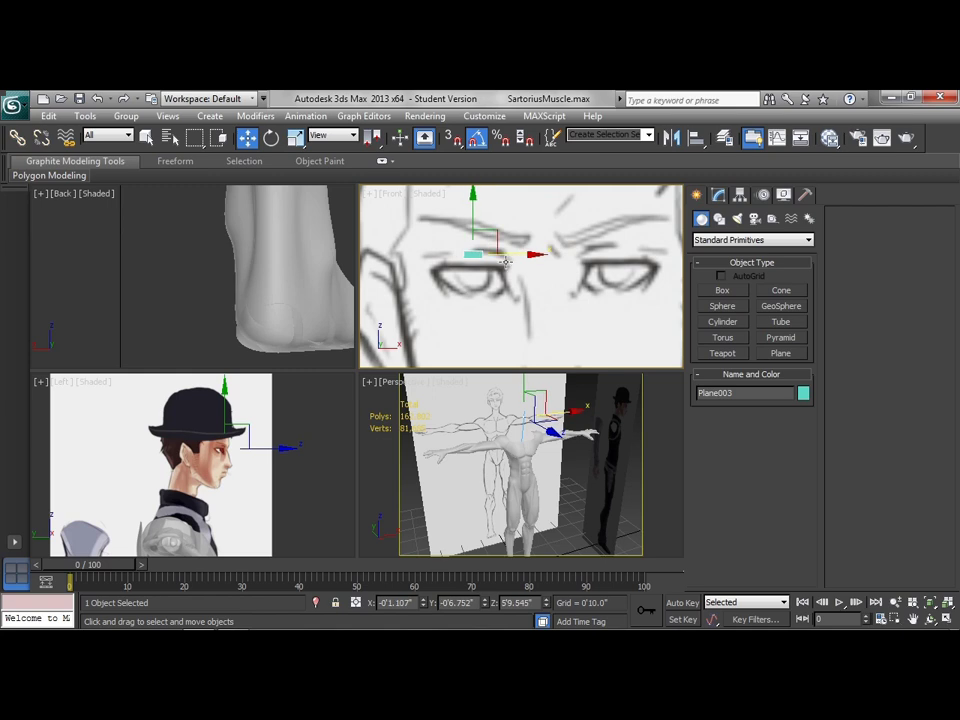
- Fine-tune the plane's depth and height against both references to about Y -0'6.584", Z 5'9.442", just above the right eye's upper lid
click(240, 441)
scroll(240, 441, up, 5)
scroll(260, 436, down, 2)
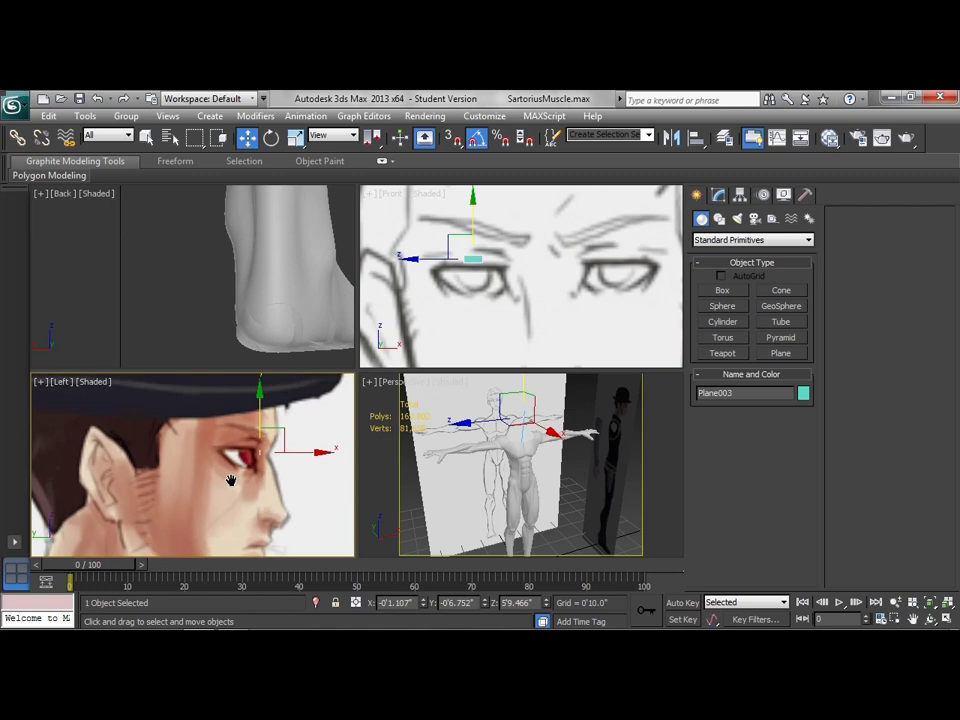
drag(269, 432, 267, 428)
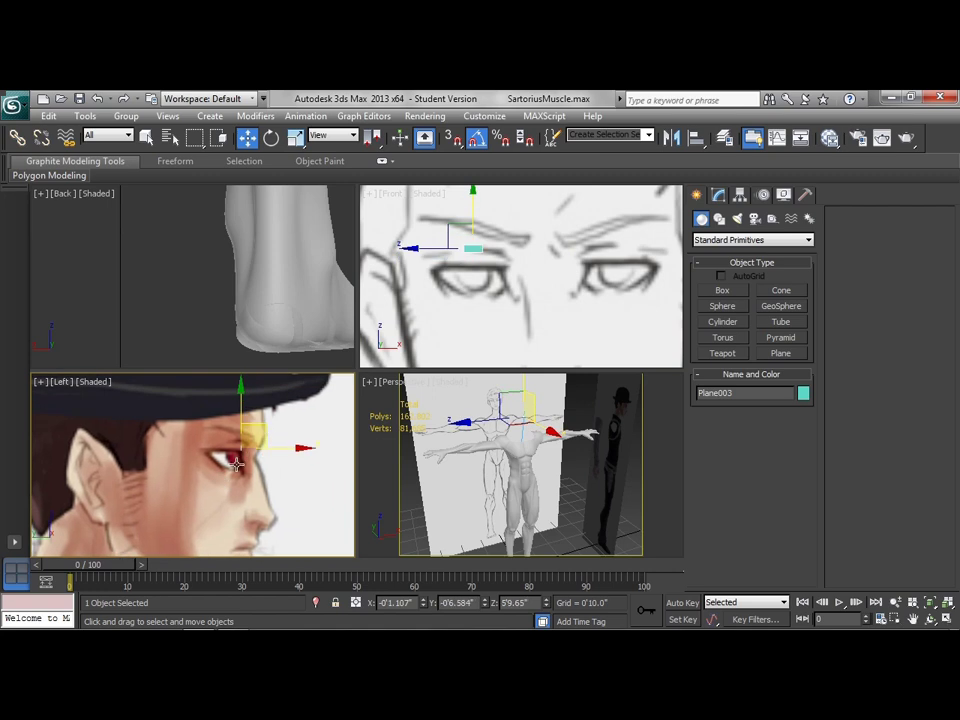
scroll(200, 455, down, 4)
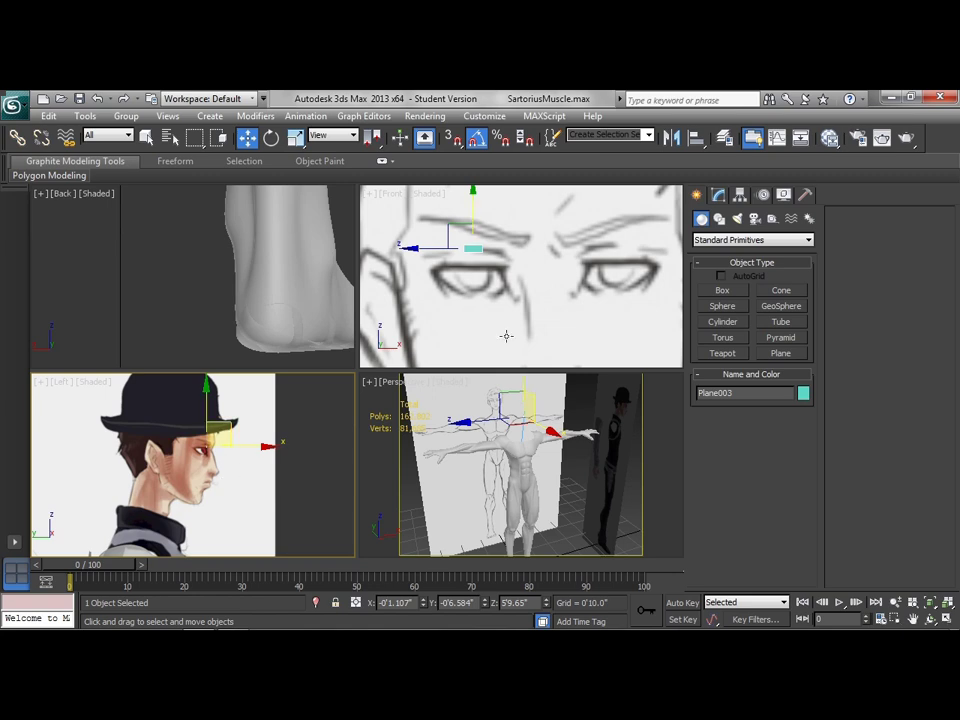
click(471, 212)
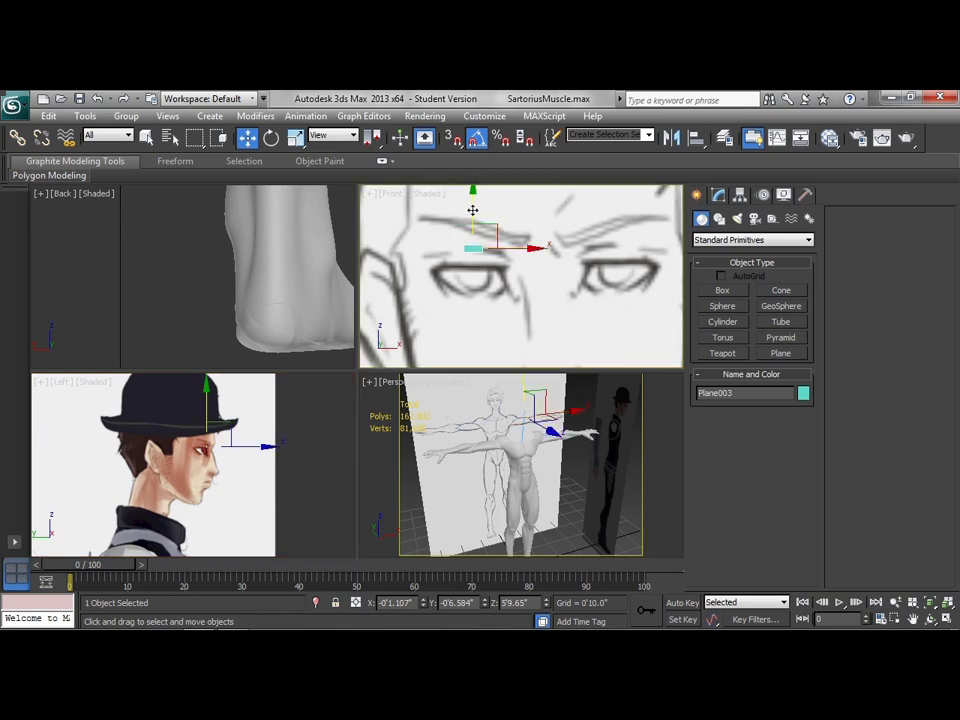
drag(476, 222, 476, 223)
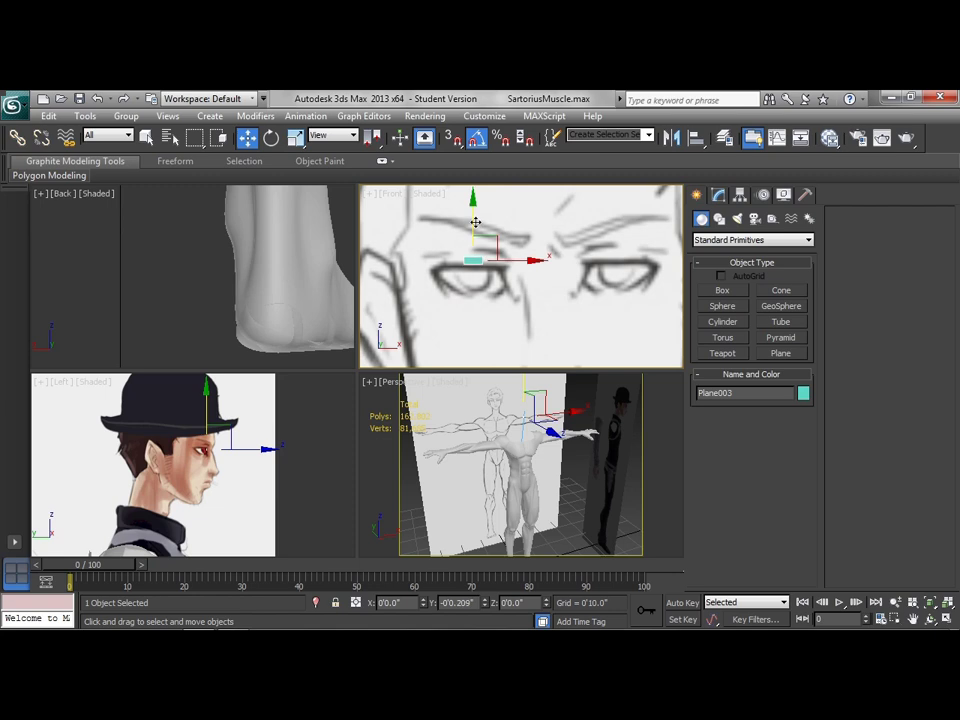
- Convert the small eyelid plane to an Editable Poly
click(718, 194)
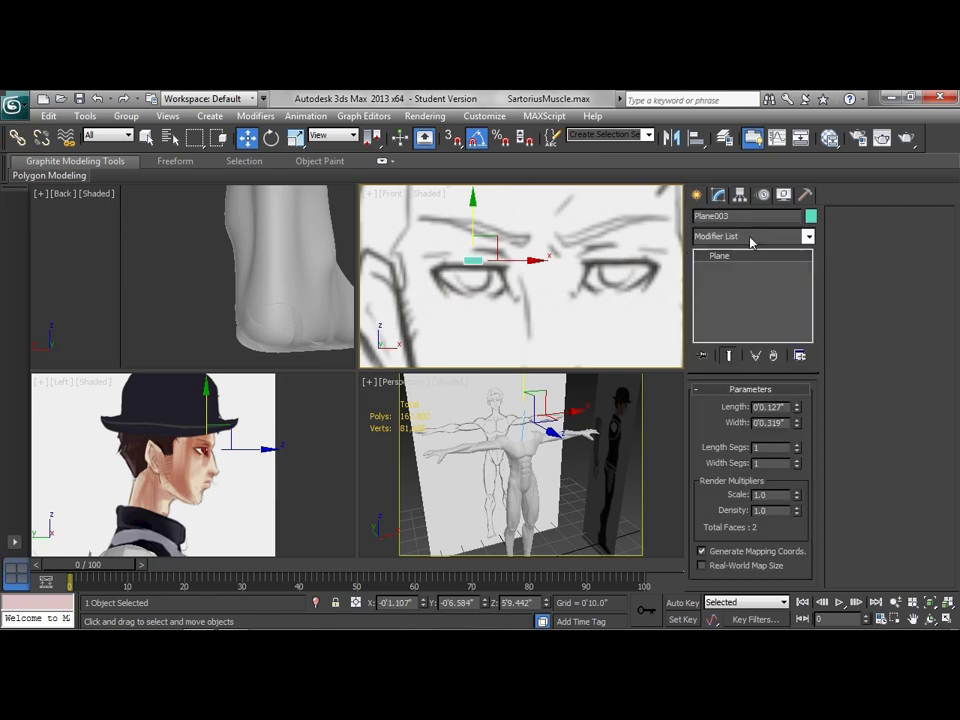
right_click(472, 260)
mouse_move(500, 396)
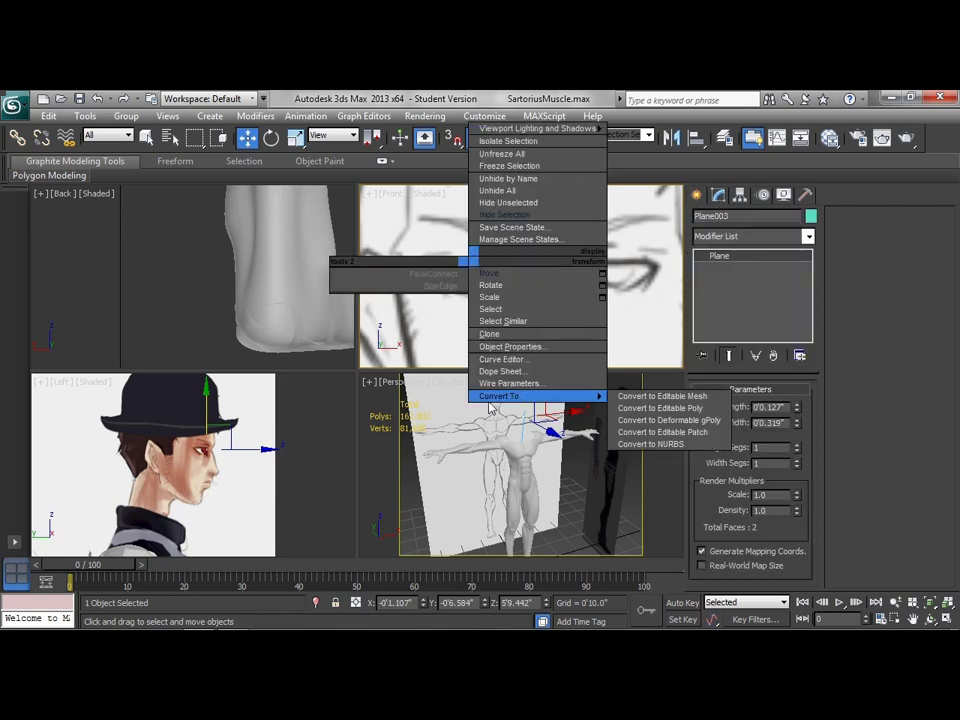
click(685, 408)
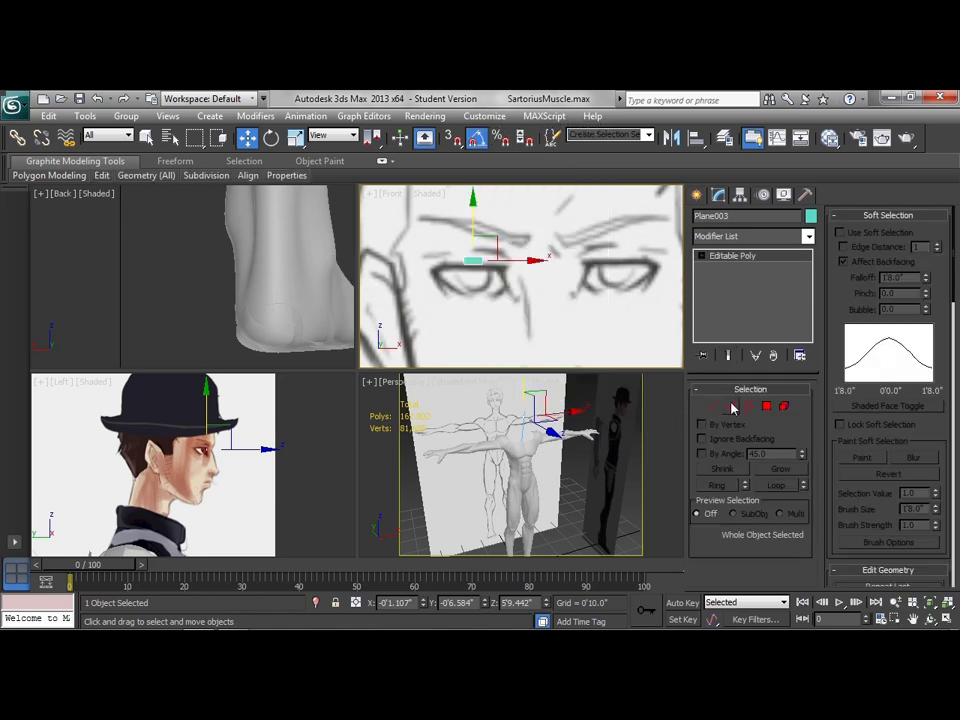
- Extend the plane's outer edge into a new polygon along the upper lid, ending at about X -0'1.545", Z 5'9.415" in the Front view
key(2)
click(470, 260)
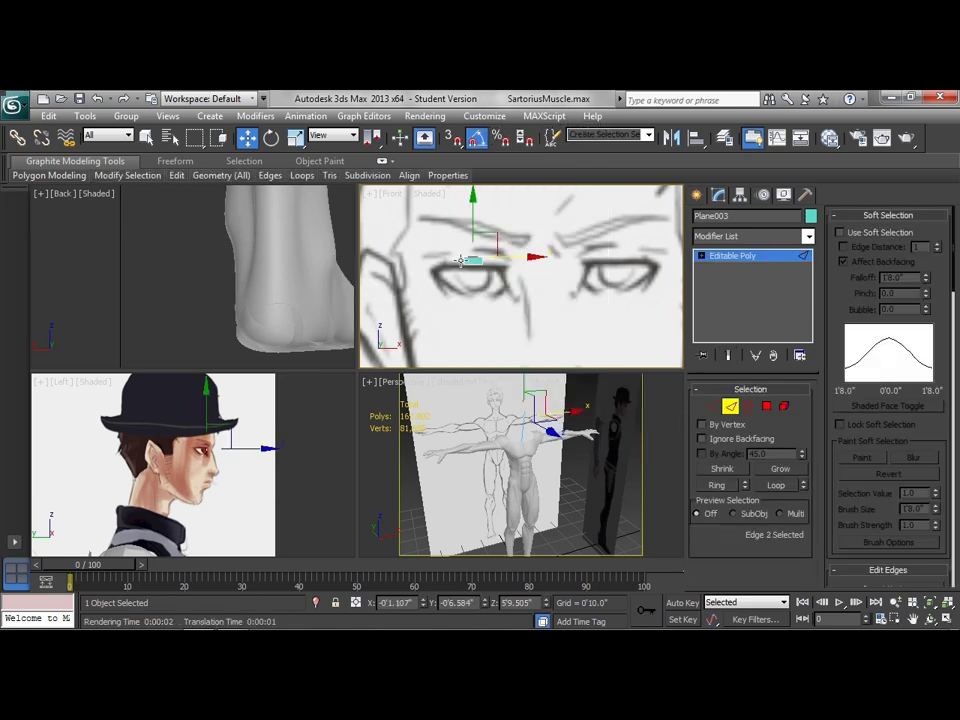
click(462, 261)
scroll(486, 304, up, 2)
middle_drag(489, 294, 562, 294)
scroll(486, 305, up, 2)
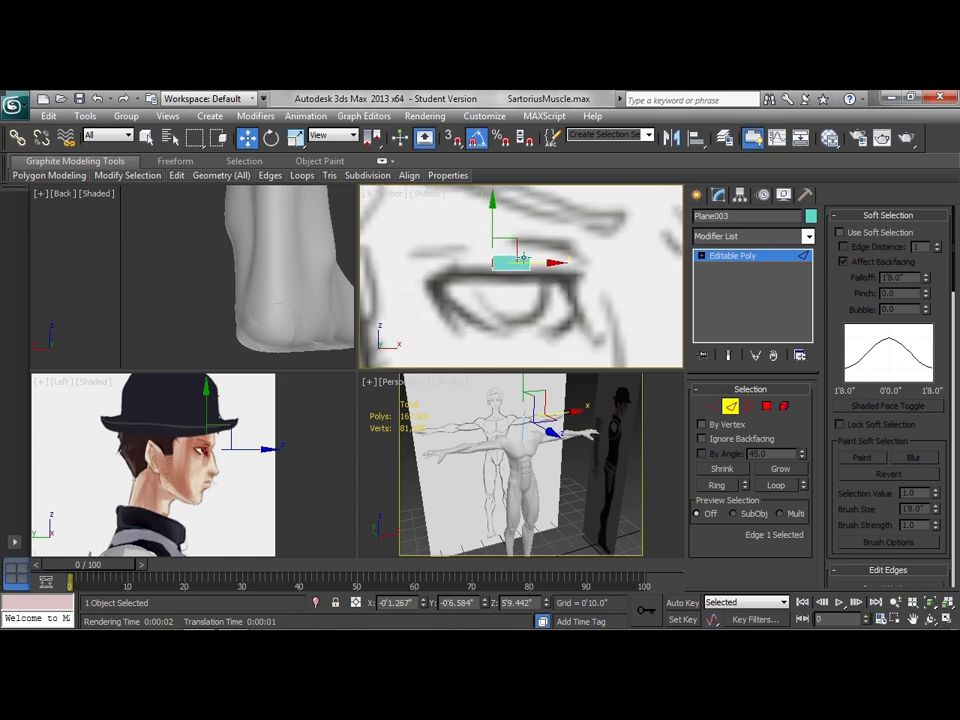
shift+drag(516, 245, 482, 248)
- Set the reference coordinate system to View and rotate the new outer edge 20 degrees around Z about its own centre
right_click(482, 306)
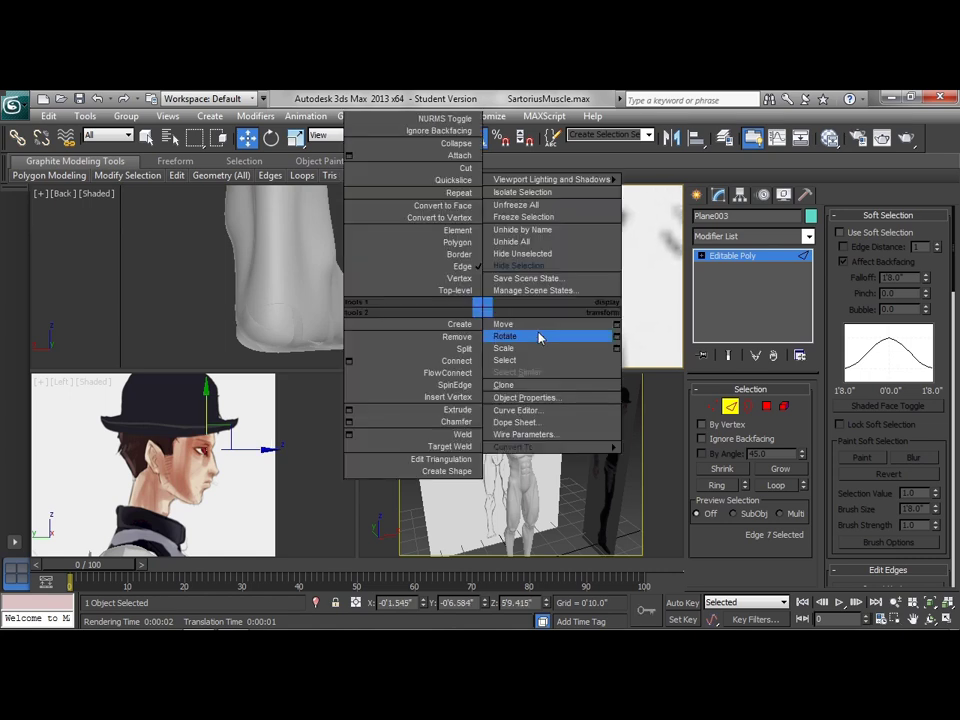
click(538, 338)
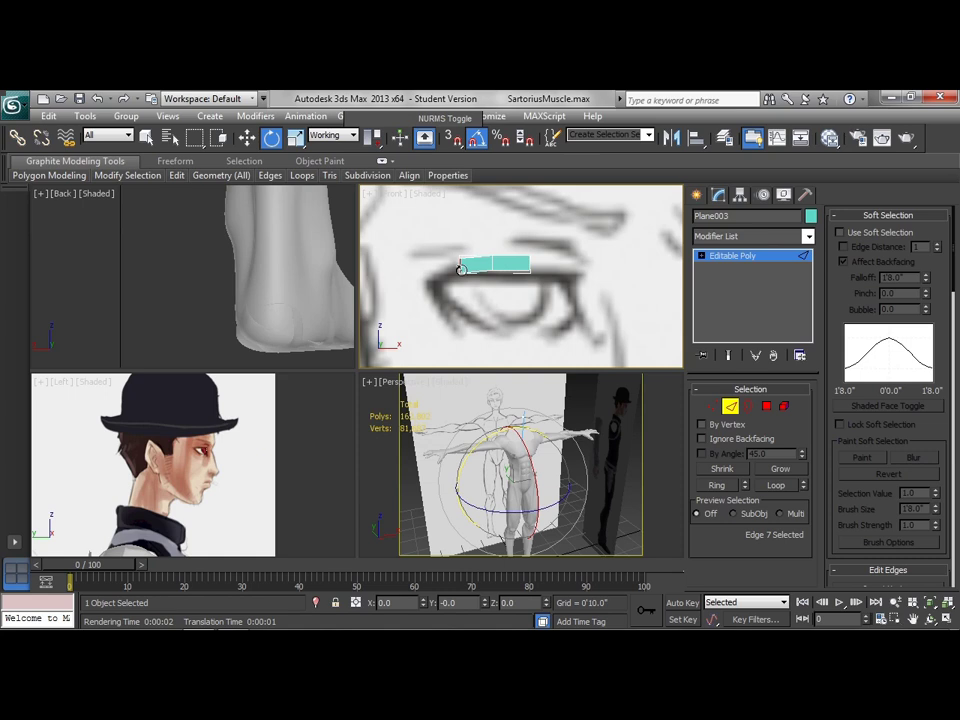
click(355, 135)
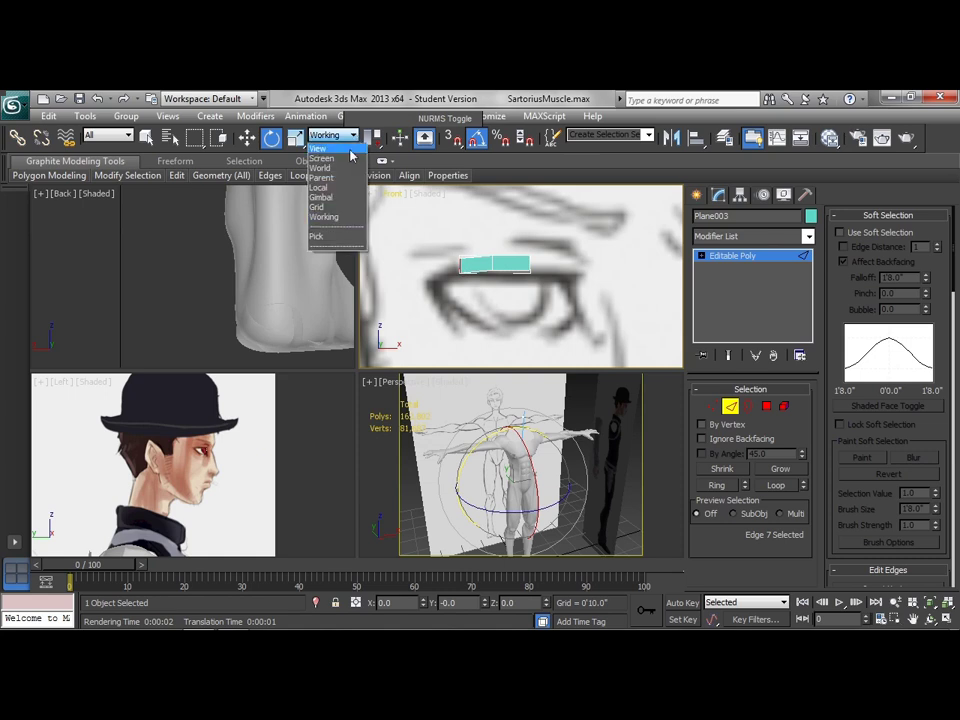
click(320, 148)
drag(373, 138, 374, 163)
drag(510, 251, 514, 237)
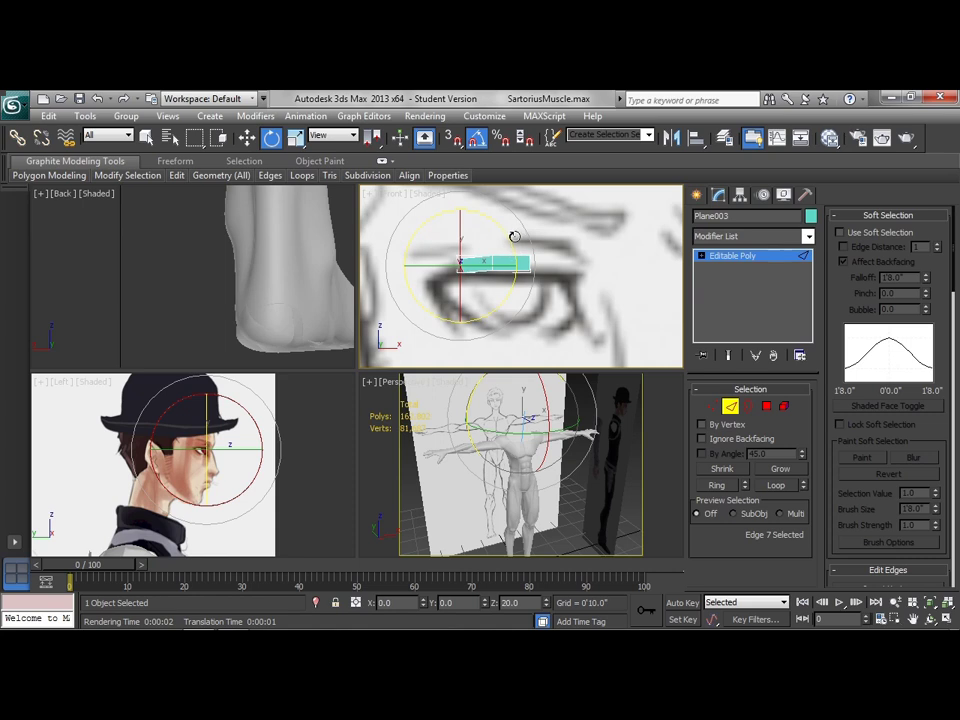
right_click(493, 298)
click(530, 306)
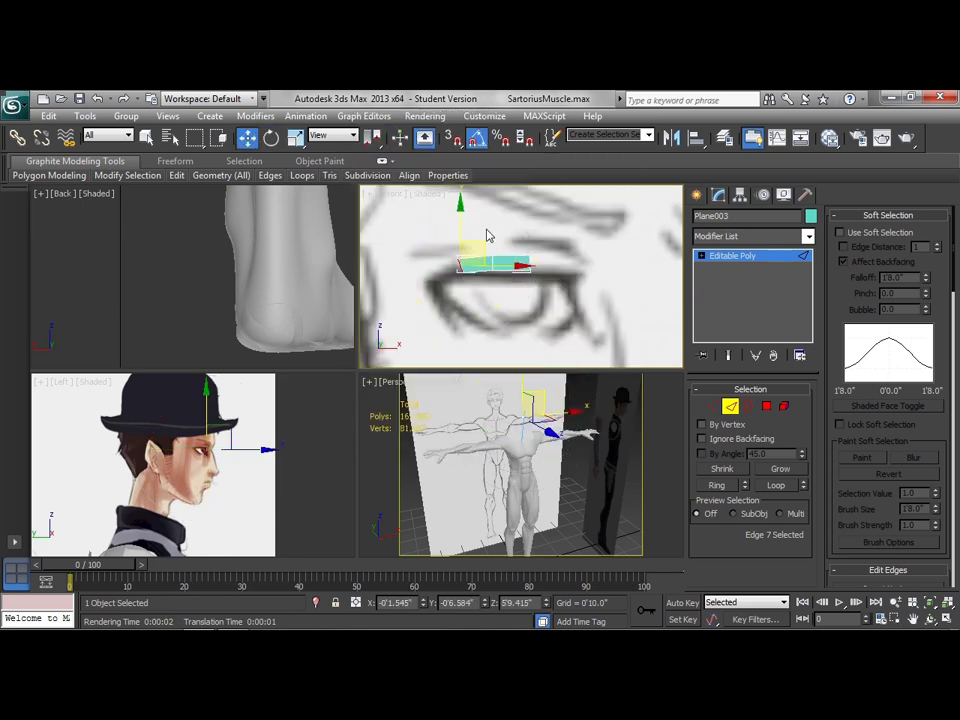
shift+drag(491, 263, 520, 264)
right_click(548, 298)
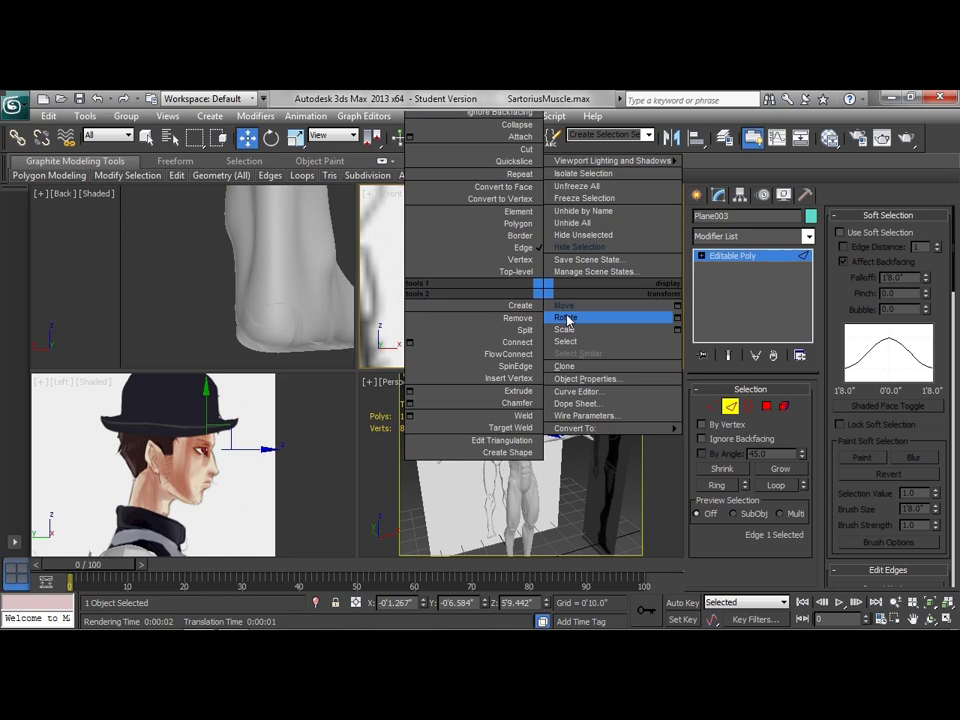
click(566, 315)
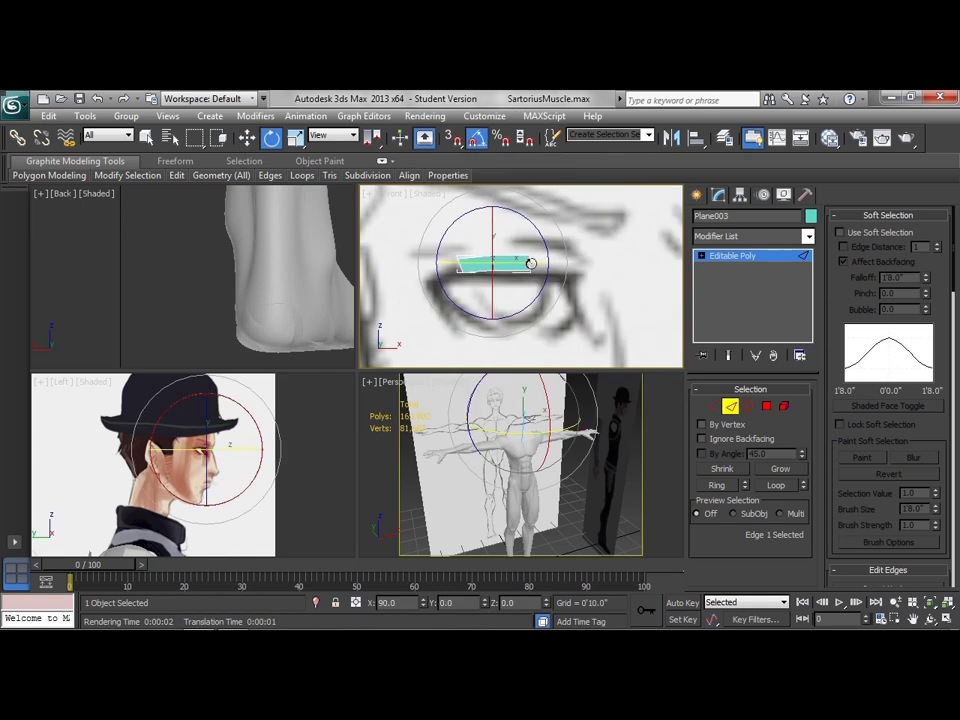
click(529, 264)
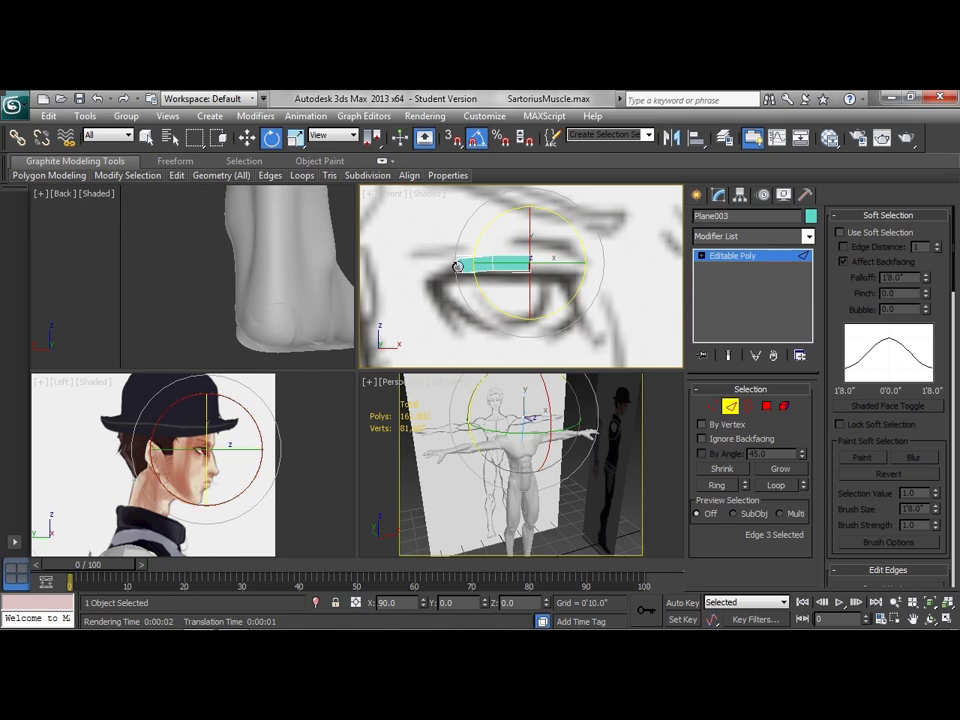
- Extend the strip's outer edge to the outer eye corner at about X -0'1.815", Z 5'9.325", and rotate the new edge to follow the lid
click(458, 265)
right_click(471, 288)
click(495, 305)
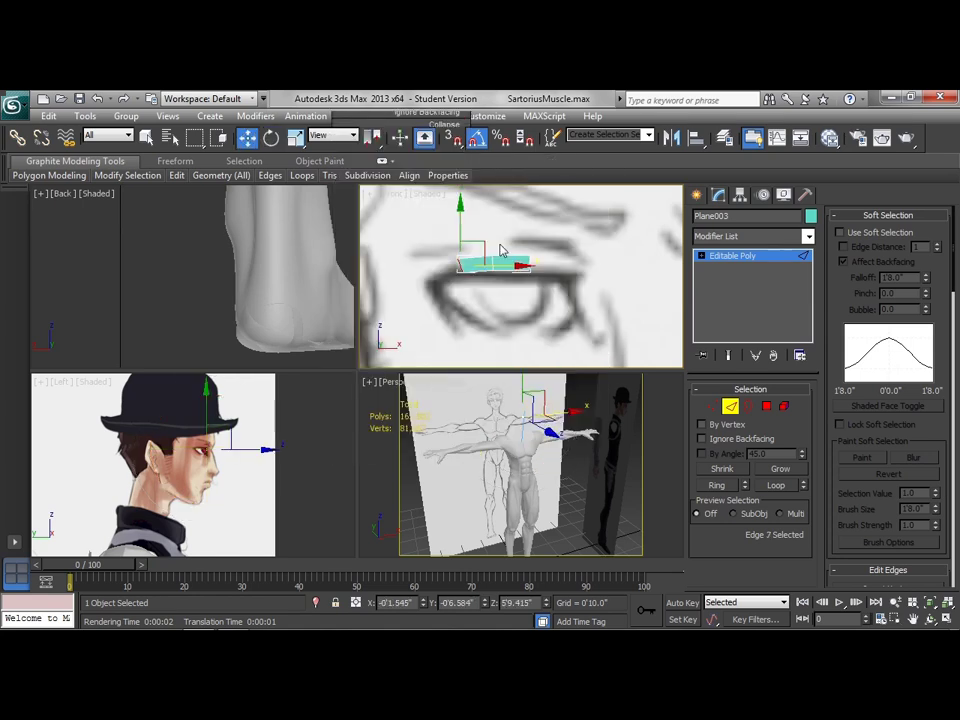
shift+drag(453, 255, 450, 254)
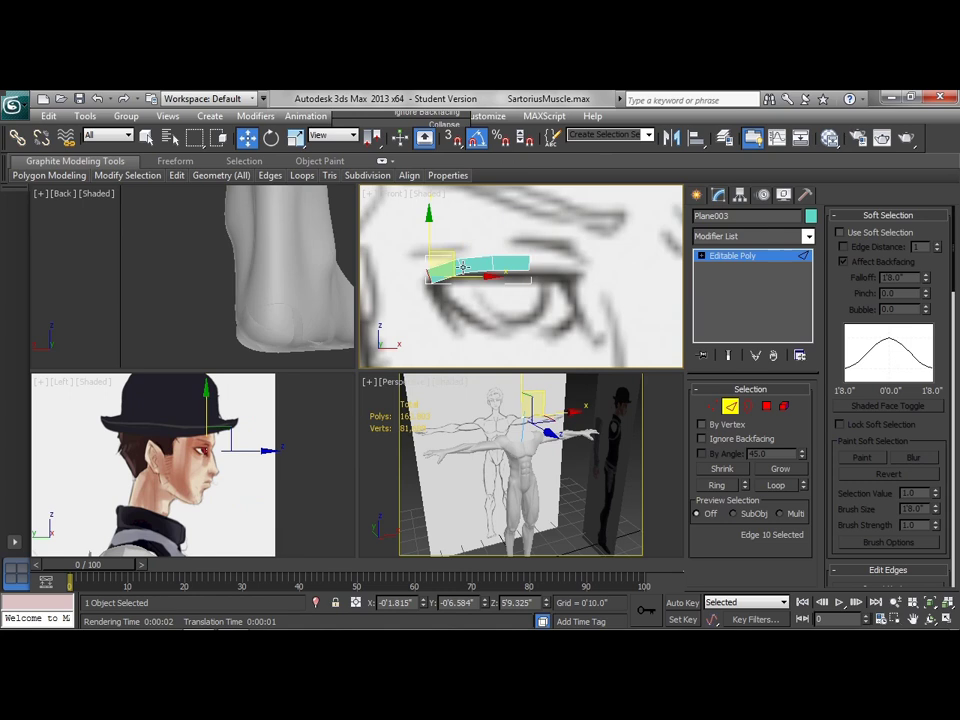
right_click(508, 315)
click(549, 332)
- Extend the end edge downward by about 0'0.149" around the outer eye corner and rotate the new edge 35 degrees around Z
right_click(484, 294)
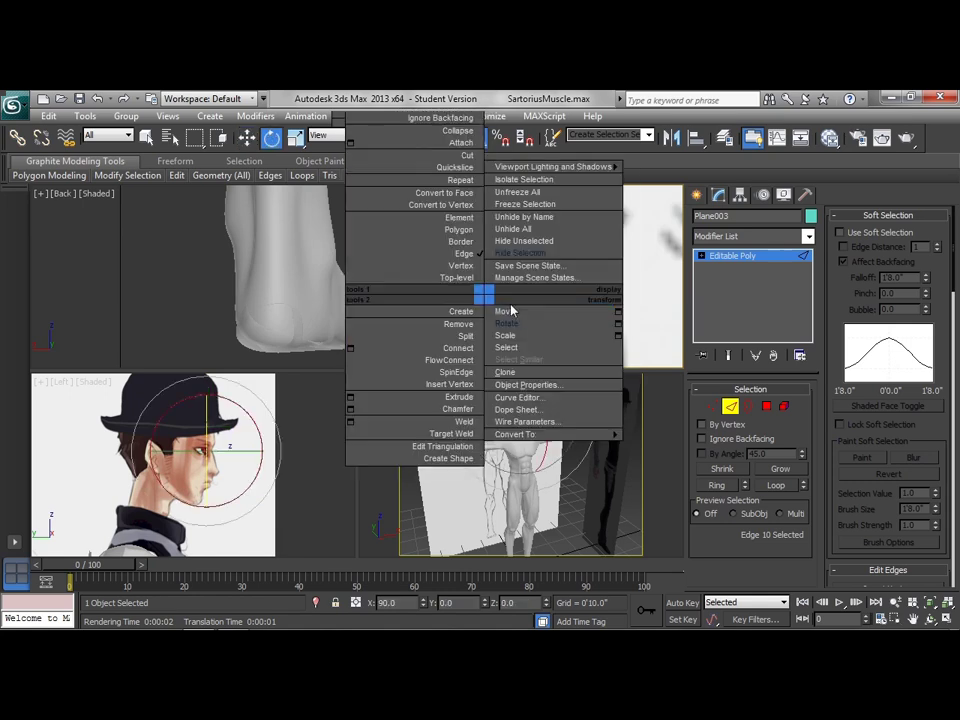
click(521, 315)
drag(450, 257, 448, 269)
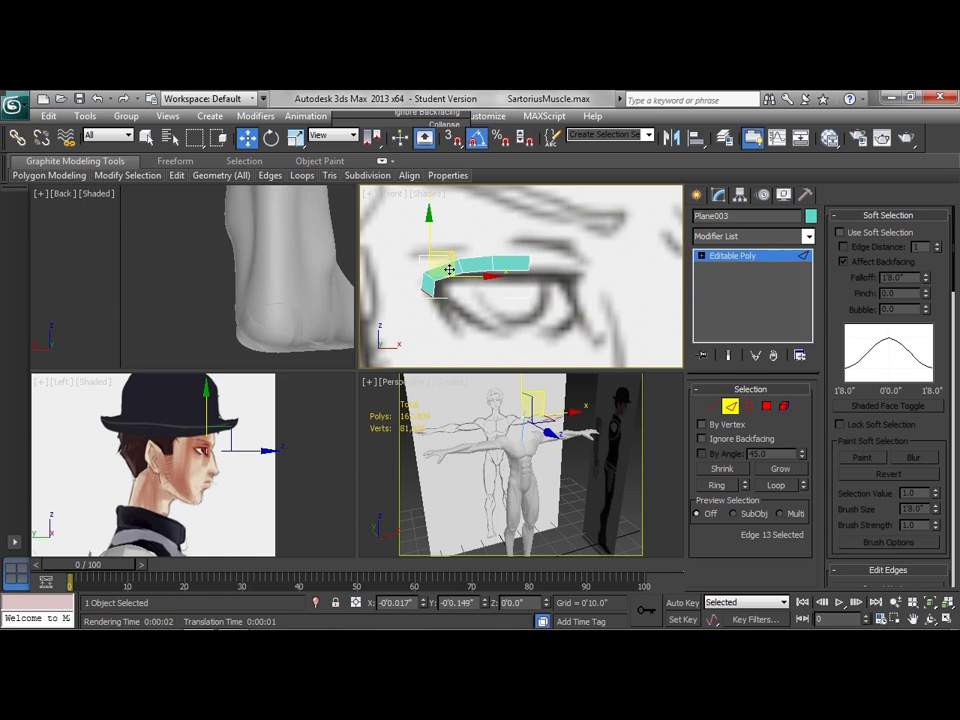
right_click(486, 294)
click(517, 322)
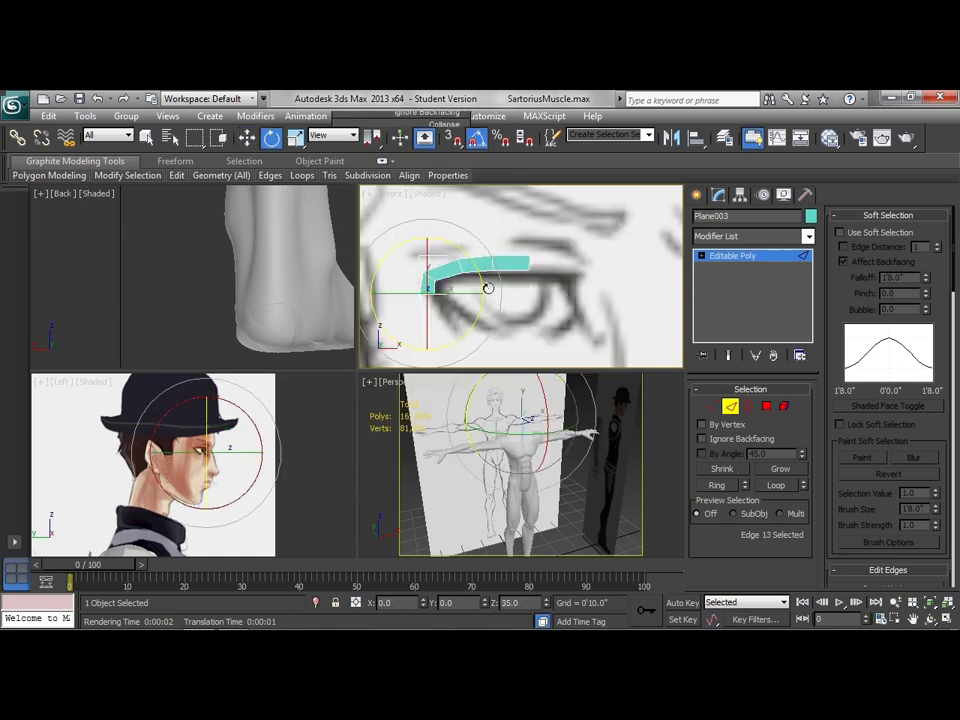
- Extend the end edge below the outer eye corner to about X -0'1.63", Z 5'8.969", and rotate the new edge to follow the lid
right_click(516, 291)
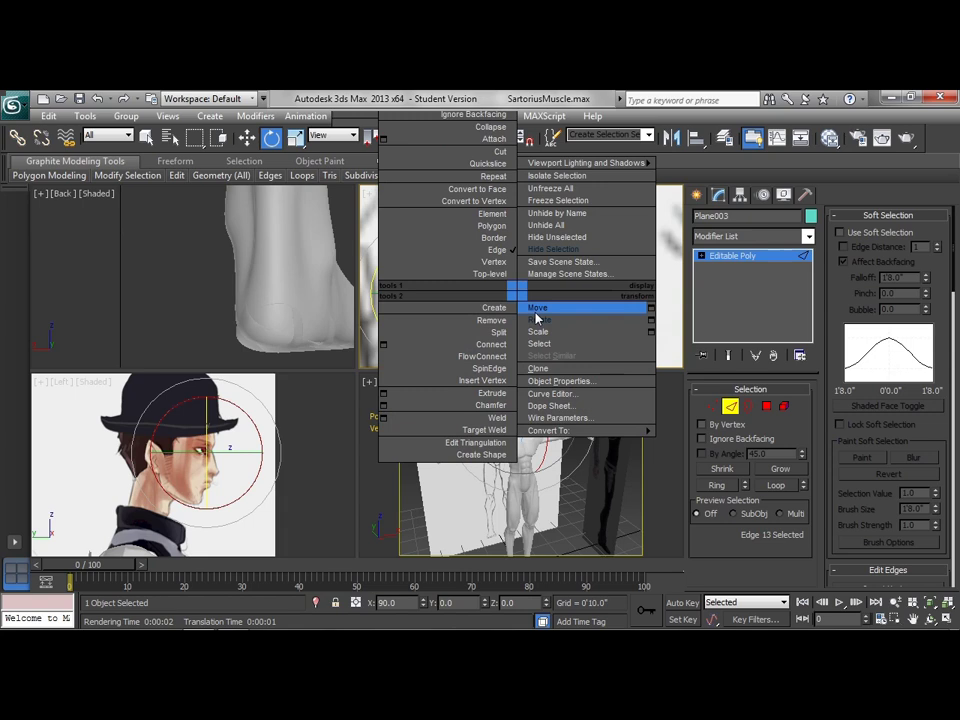
click(536, 311)
shift+drag(448, 271, 472, 296)
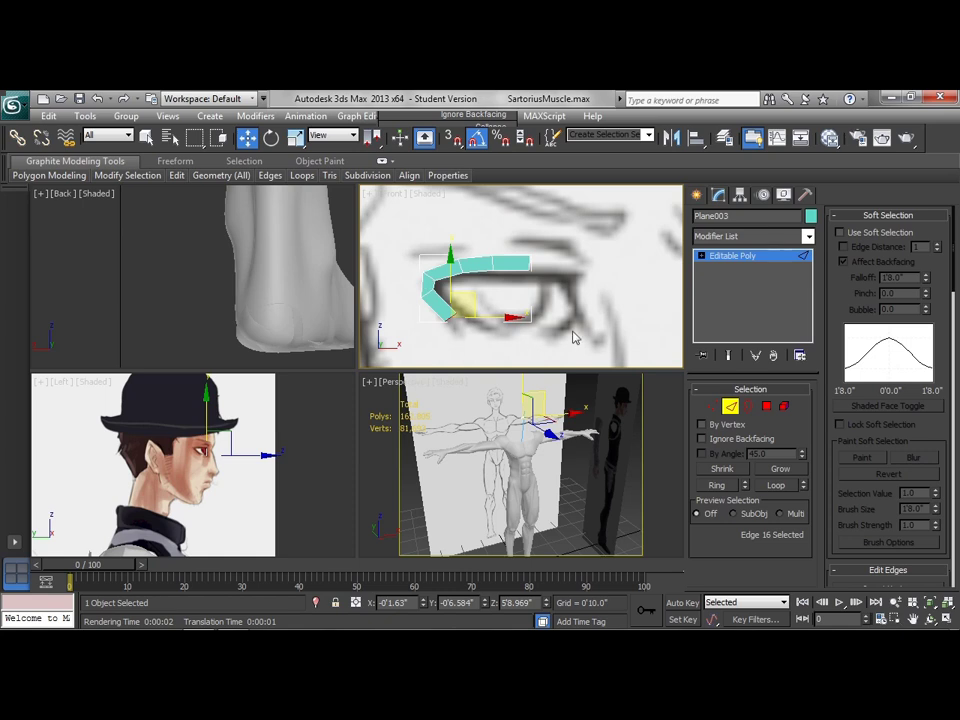
right_click(489, 302)
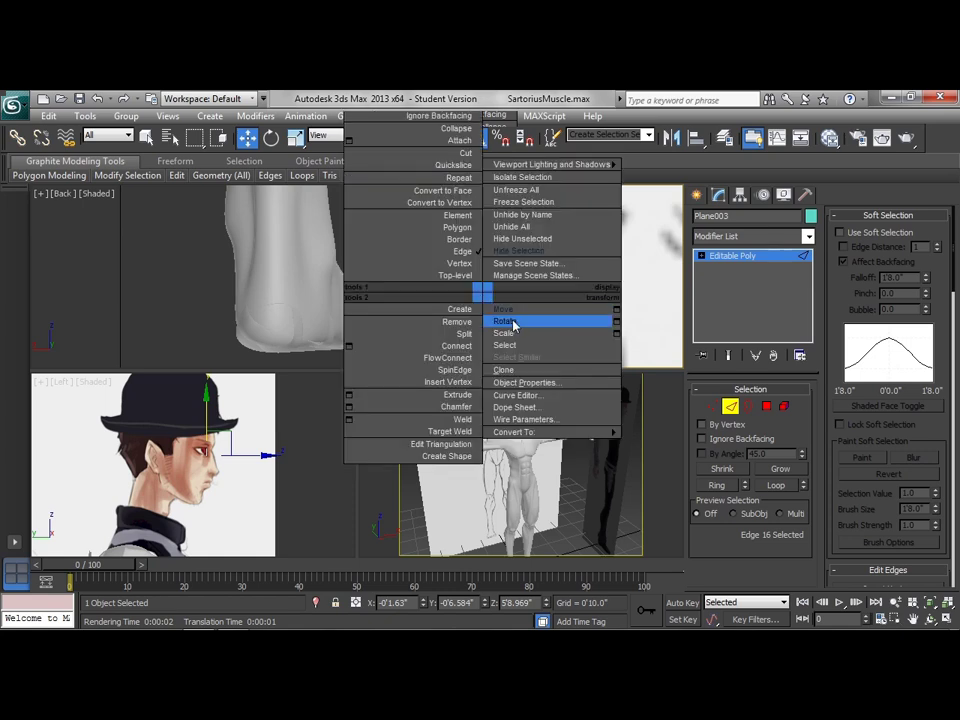
click(537, 321)
- Extend the end edge along the lower lid to about X -0'1.317", Z 5'8.822", and rotate the new edge 25 degrees around Z
right_click(503, 294)
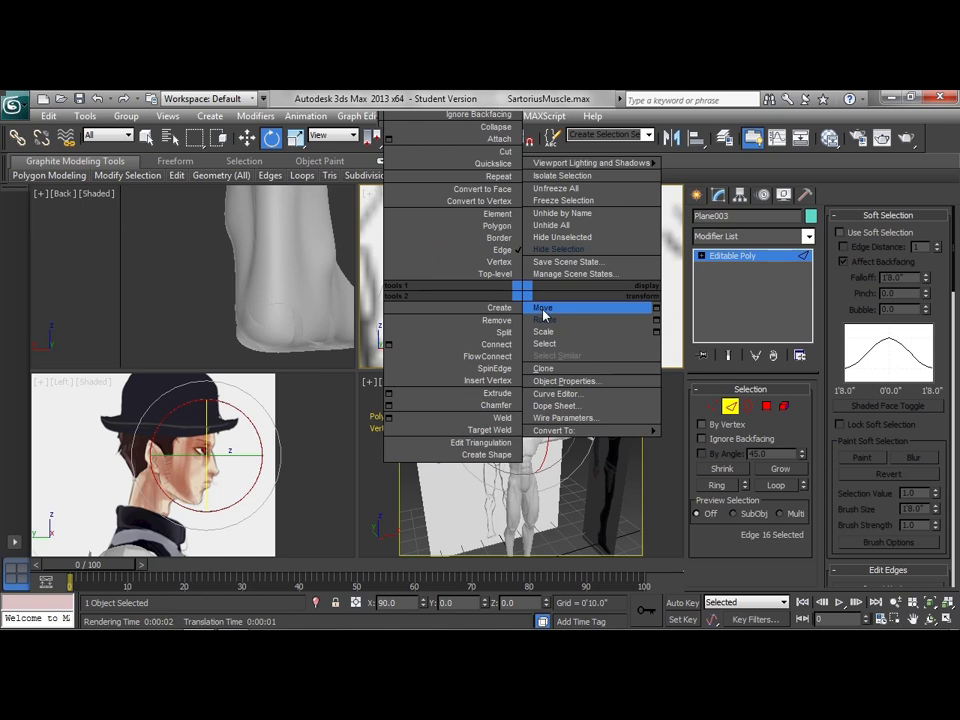
click(542, 315)
right_click(470, 293)
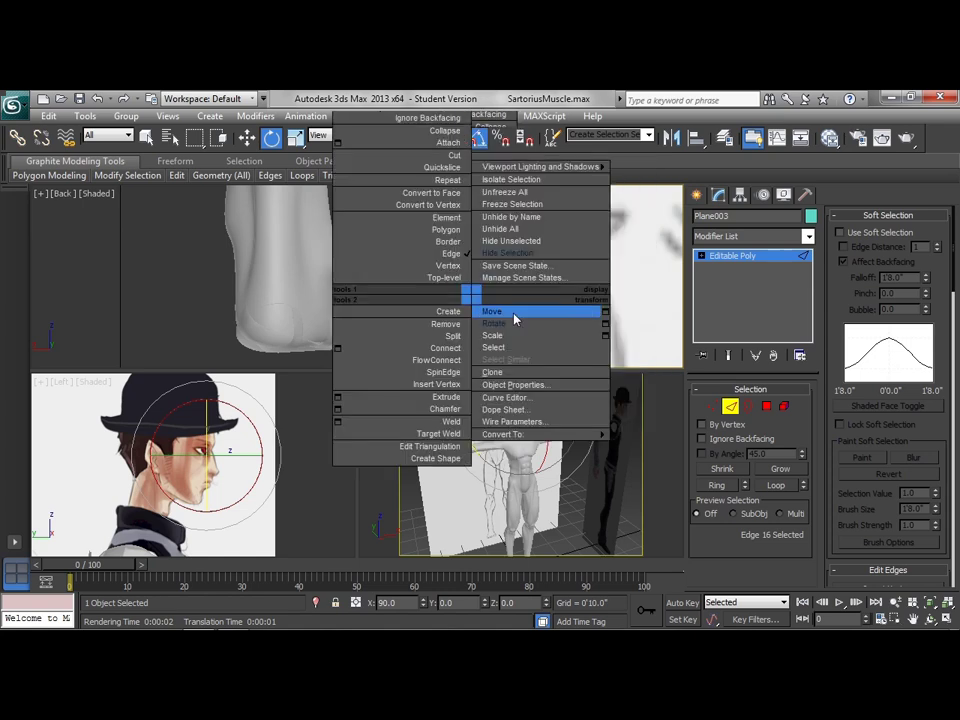
click(490, 311)
shift+drag(472, 296, 508, 315)
right_click(532, 294)
click(560, 323)
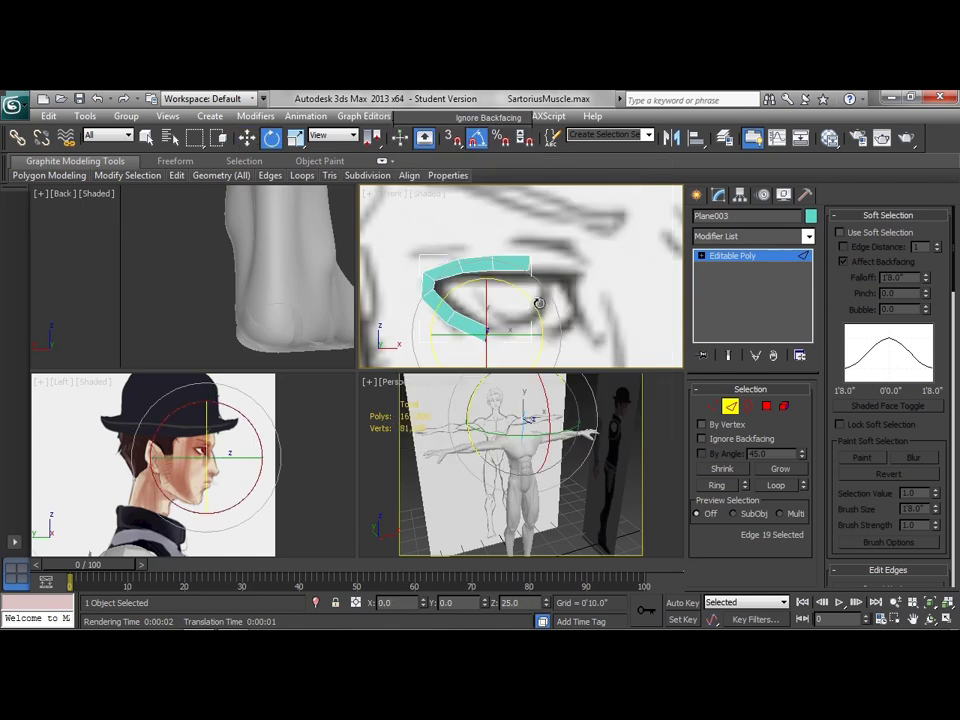
- Extend the end edge along the middle of the lower lid to about X -0'0.947", Z 5'8.818", and rotate it around Z
right_click(555, 289)
click(579, 307)
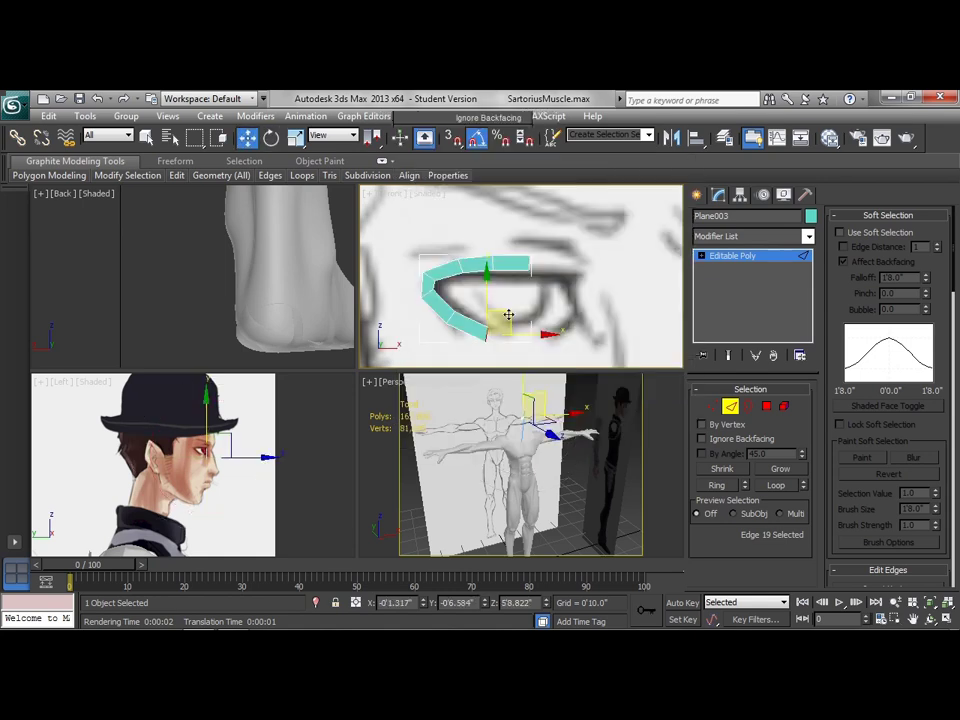
shift+drag(508, 315, 549, 317)
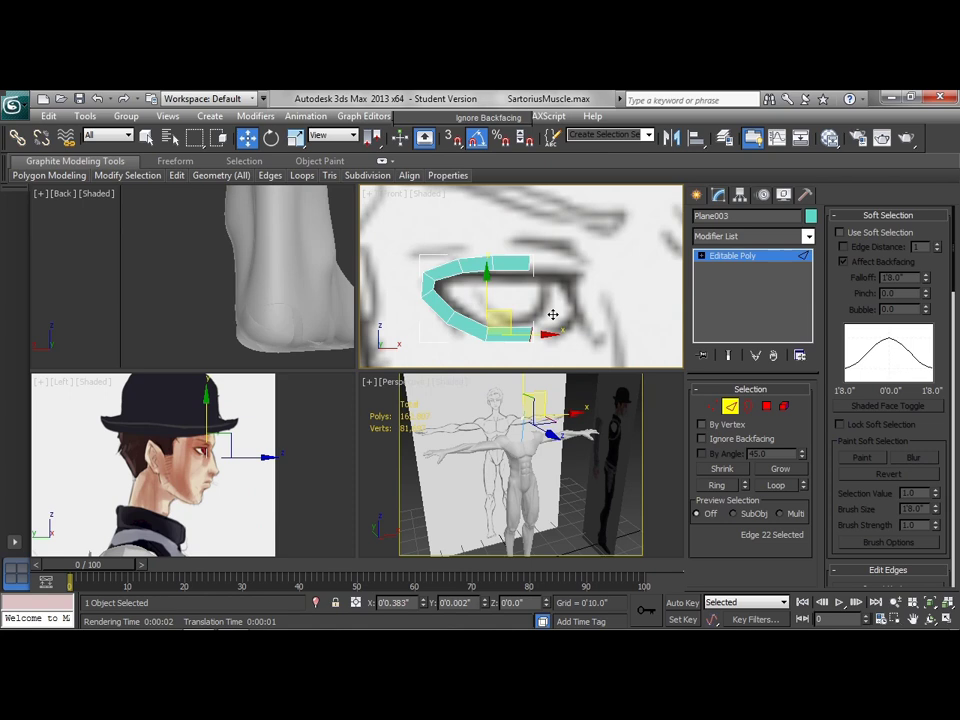
right_click(552, 315)
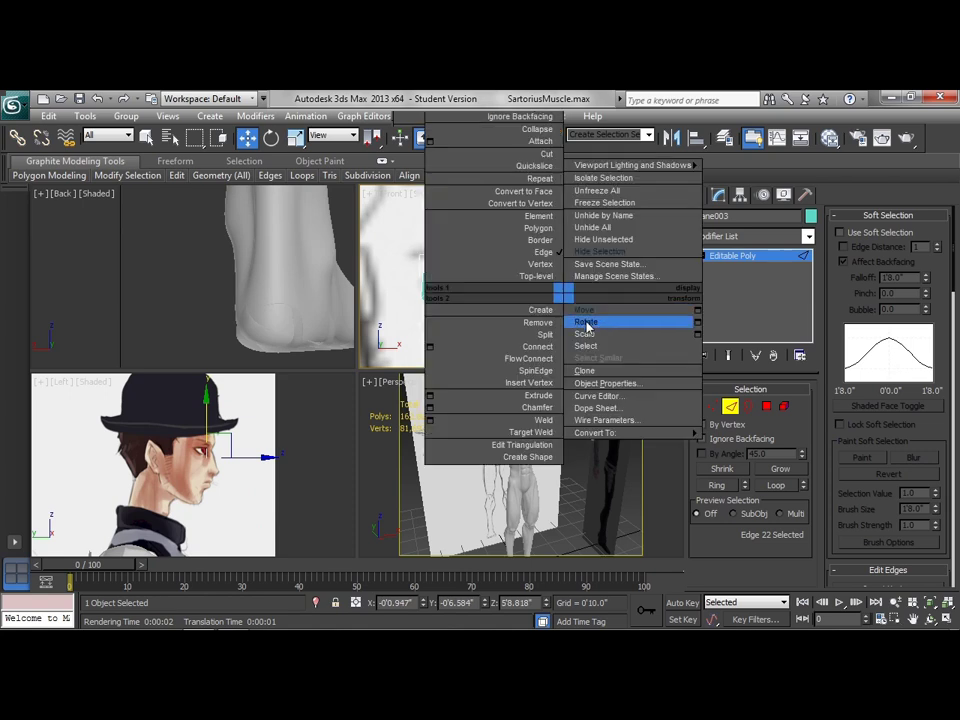
click(586, 323)
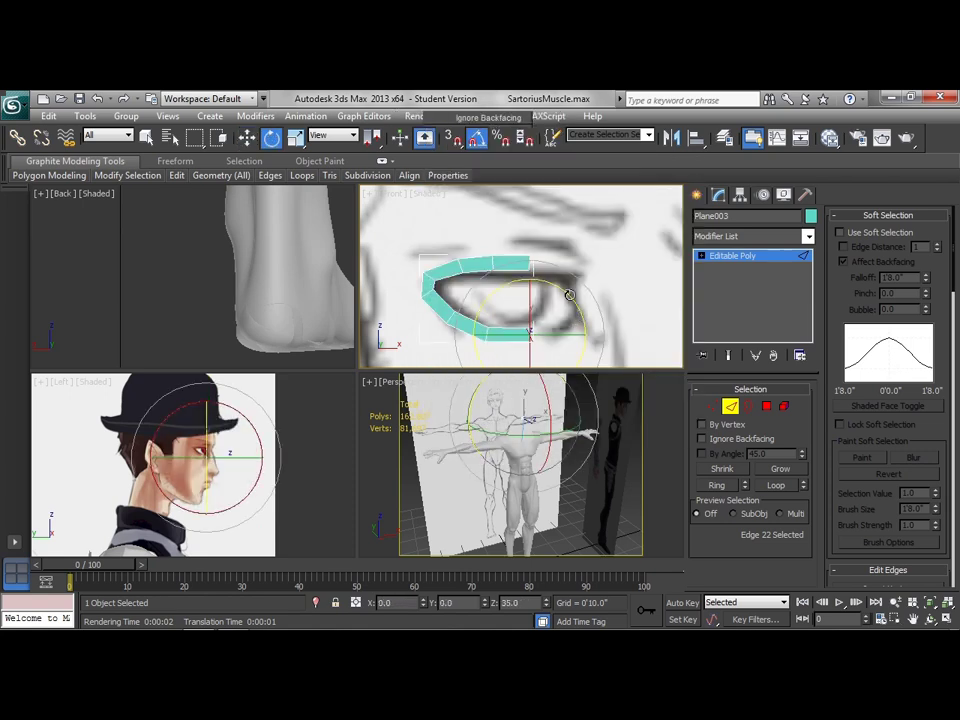
- Extend the end edge toward the inner eye corner to about X -0'0.624", Z 5'8.84", and rotate it to follow the lower lid
right_click(583, 291)
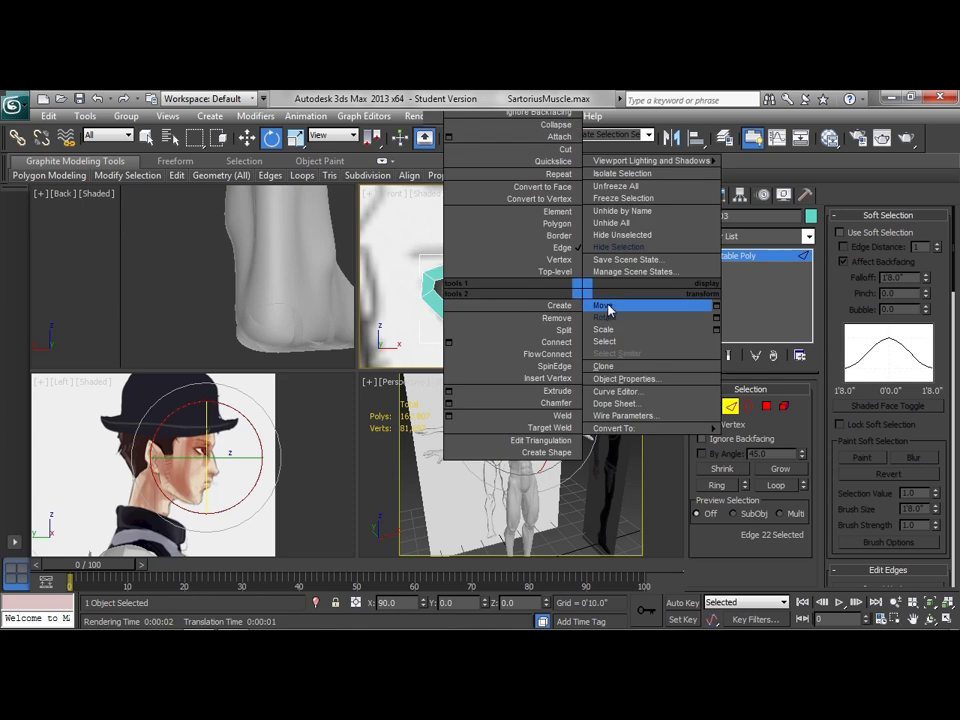
click(609, 310)
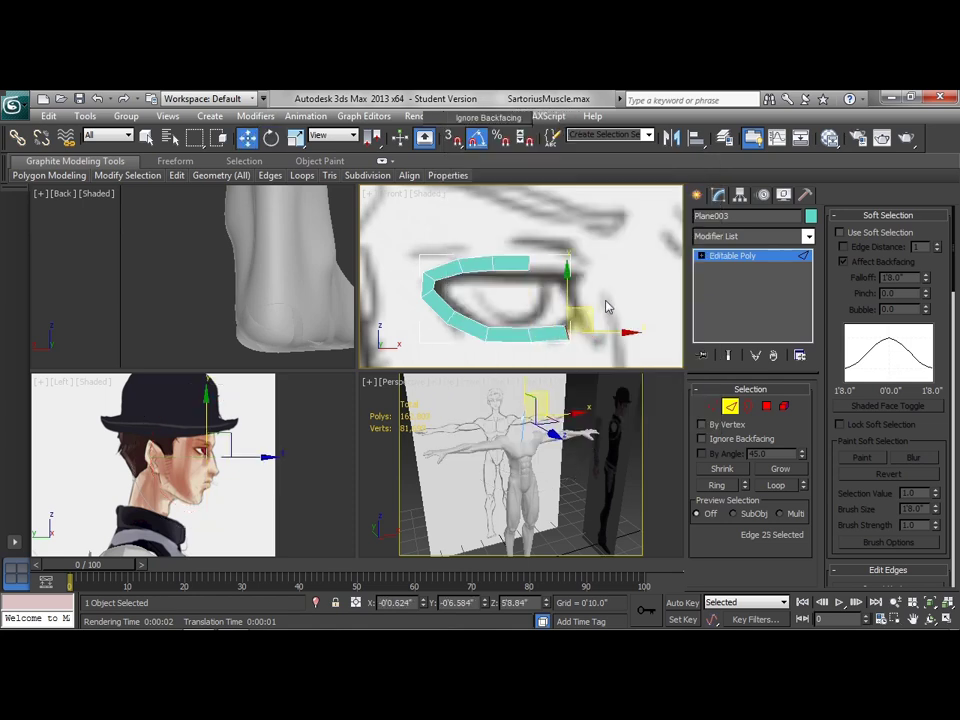
right_click(604, 300)
click(622, 325)
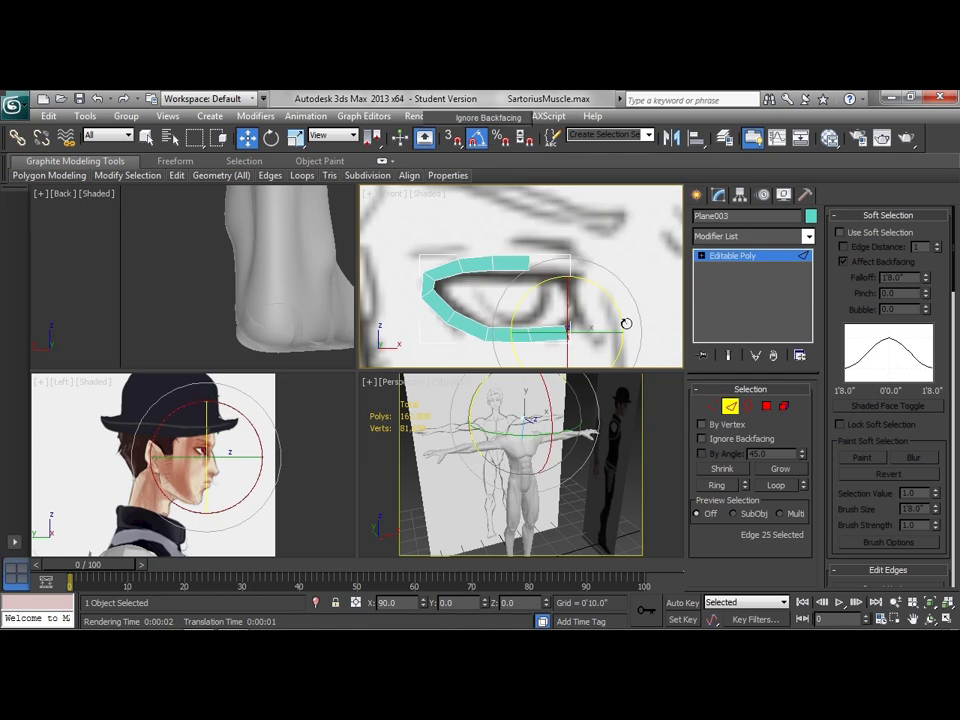
- Extend the end edge upward around the inner eye corner to about X -0'0.502", Z 5'8.993", and rotate it to follow the curve
right_click(624, 299)
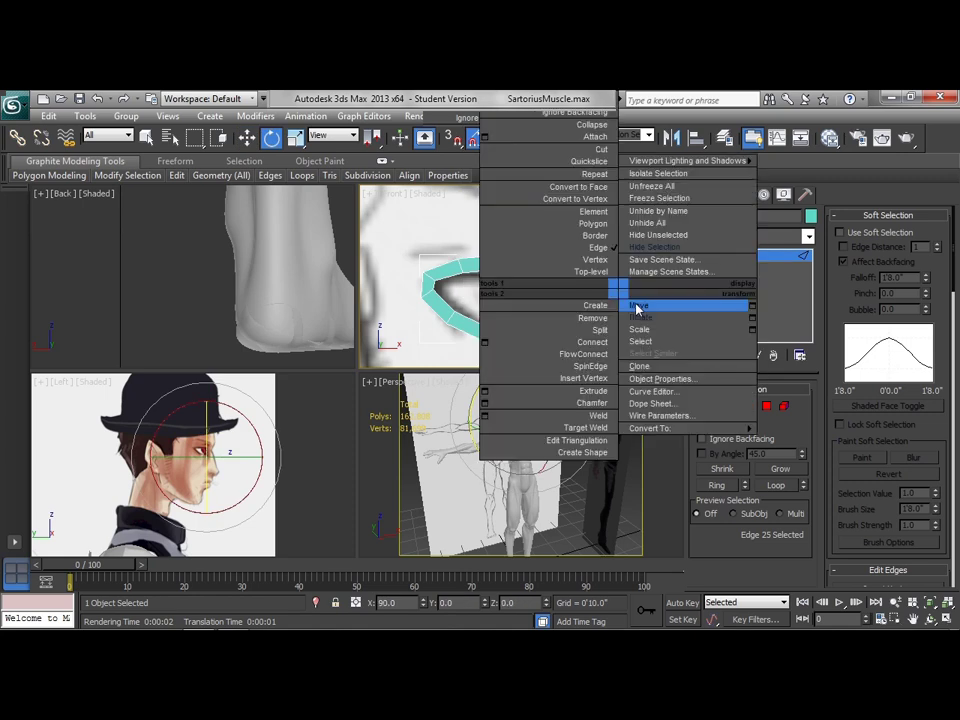
click(637, 306)
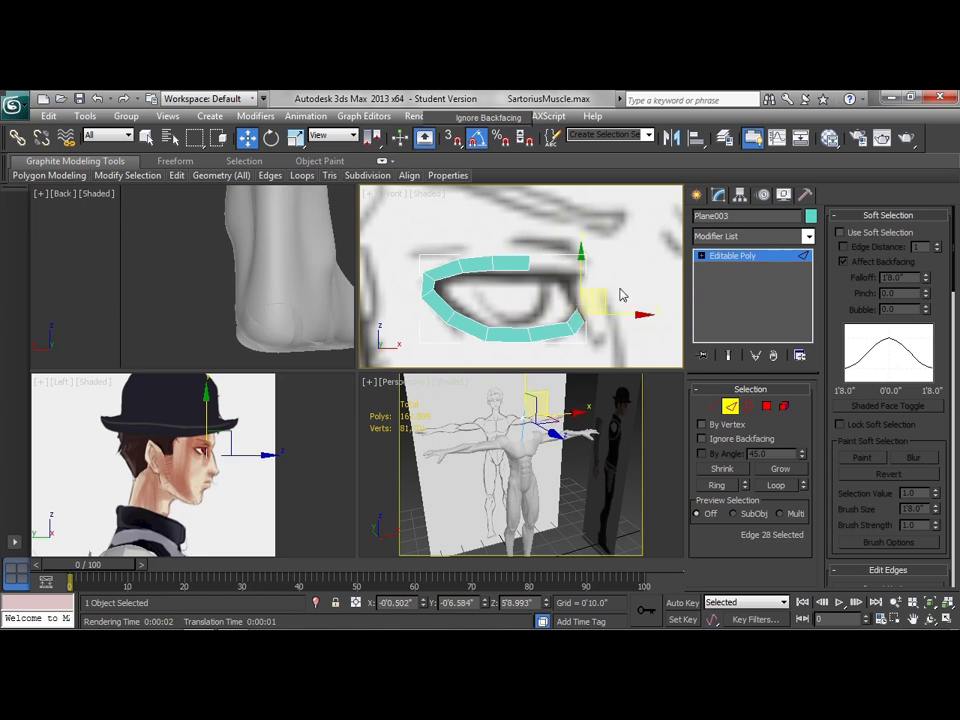
right_click(617, 291)
click(639, 318)
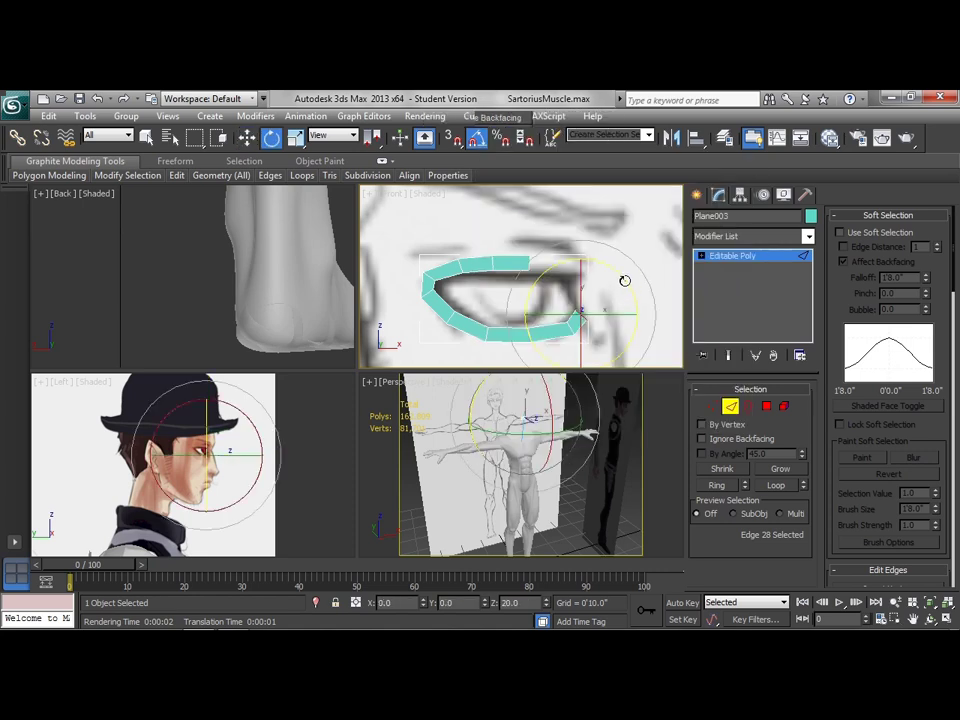
- Extend the end edge up the inner eye corner to about X -0'0.464", Z 5'9.227", and rotate the new edge 40 degrees around Z
right_click(608, 280)
click(634, 307)
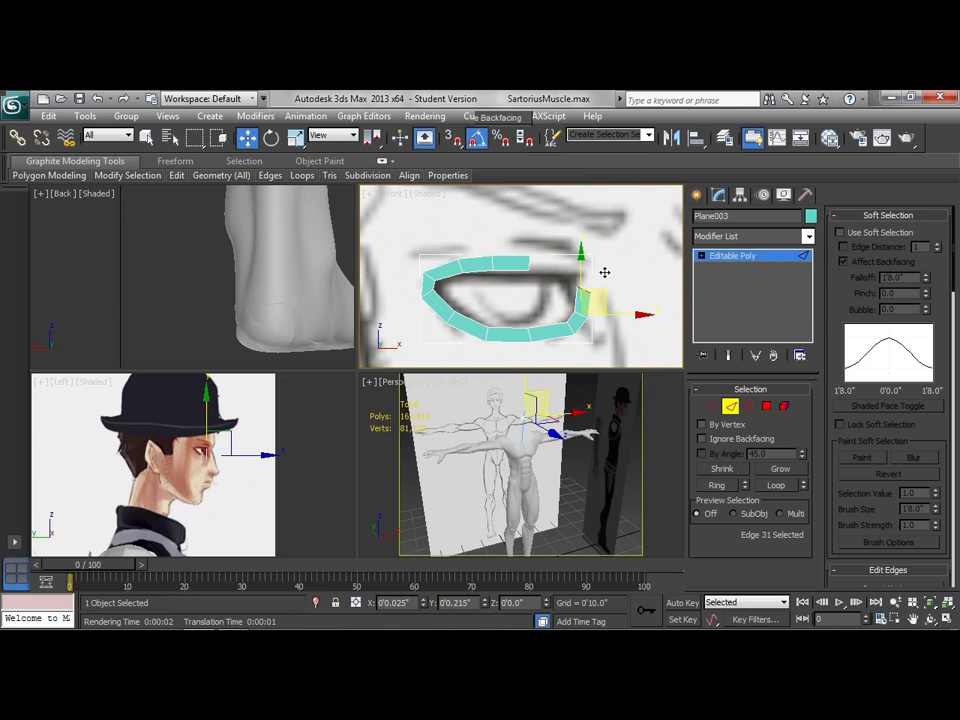
shift+drag(606, 270, 606, 272)
right_click(625, 298)
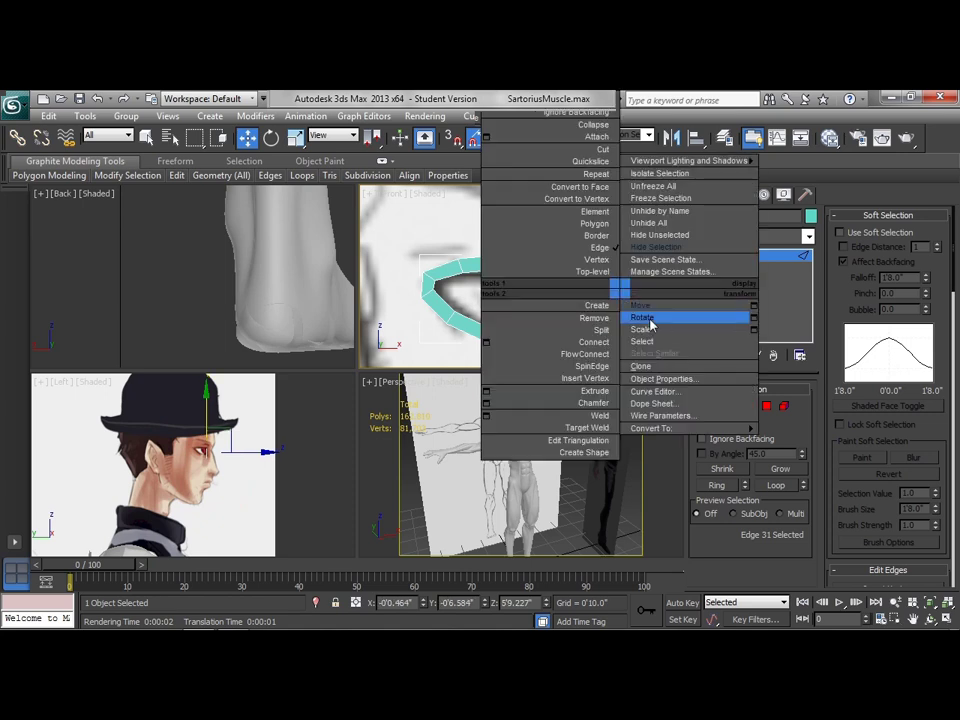
click(648, 319)
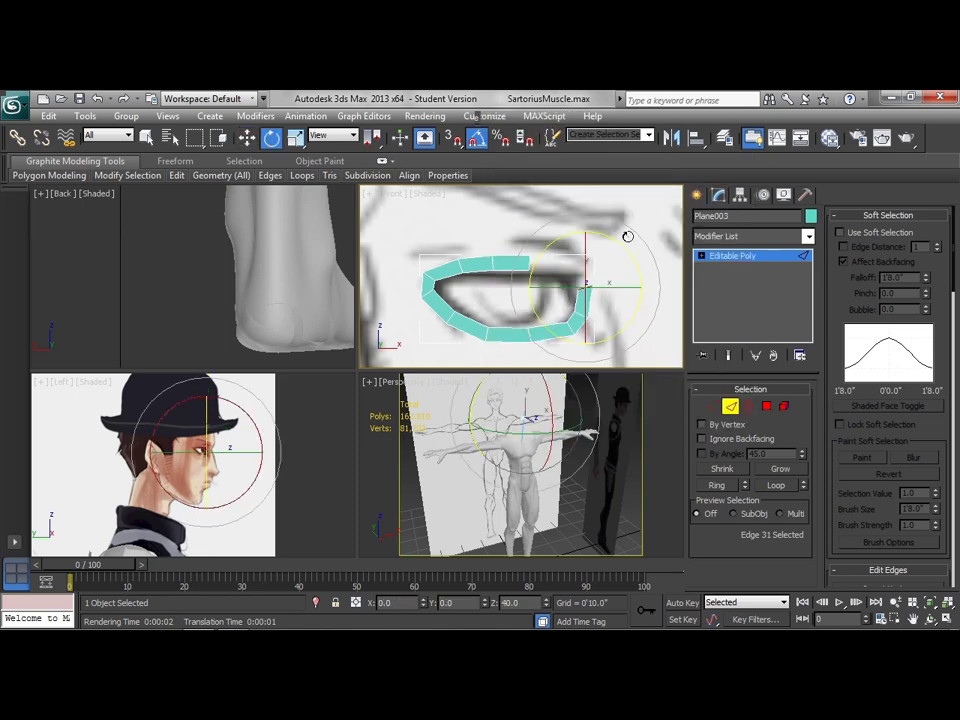
- Extend the end edge to the top of the inner eye corner at about X -0'0.504", Z 5'9.364", and rotate it toward the upper lid
right_click(646, 292)
click(667, 310)
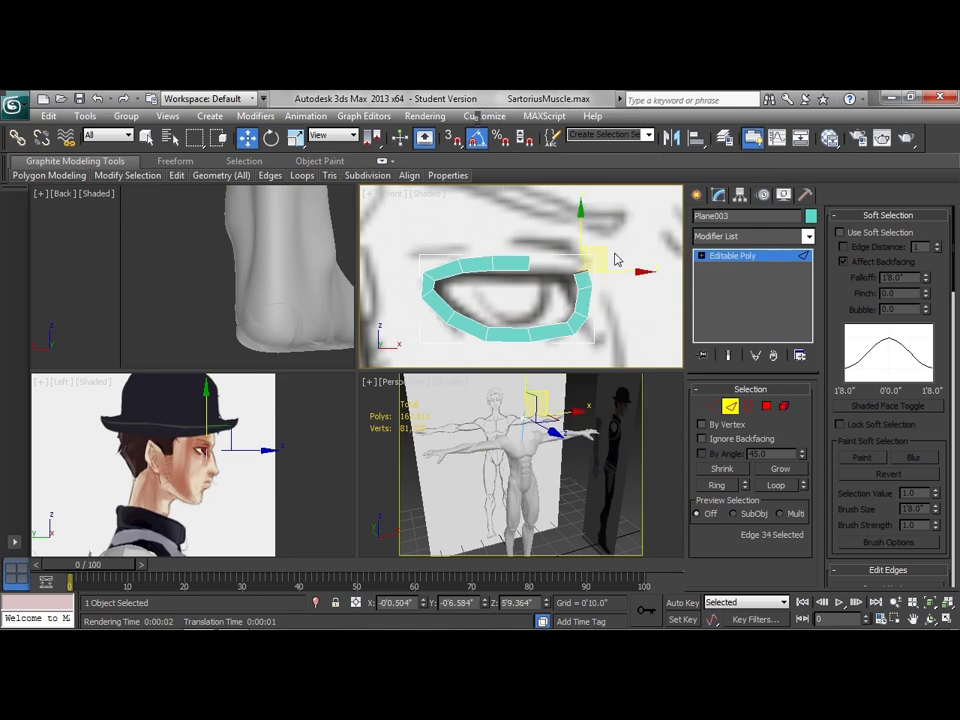
right_click(623, 290)
click(648, 318)
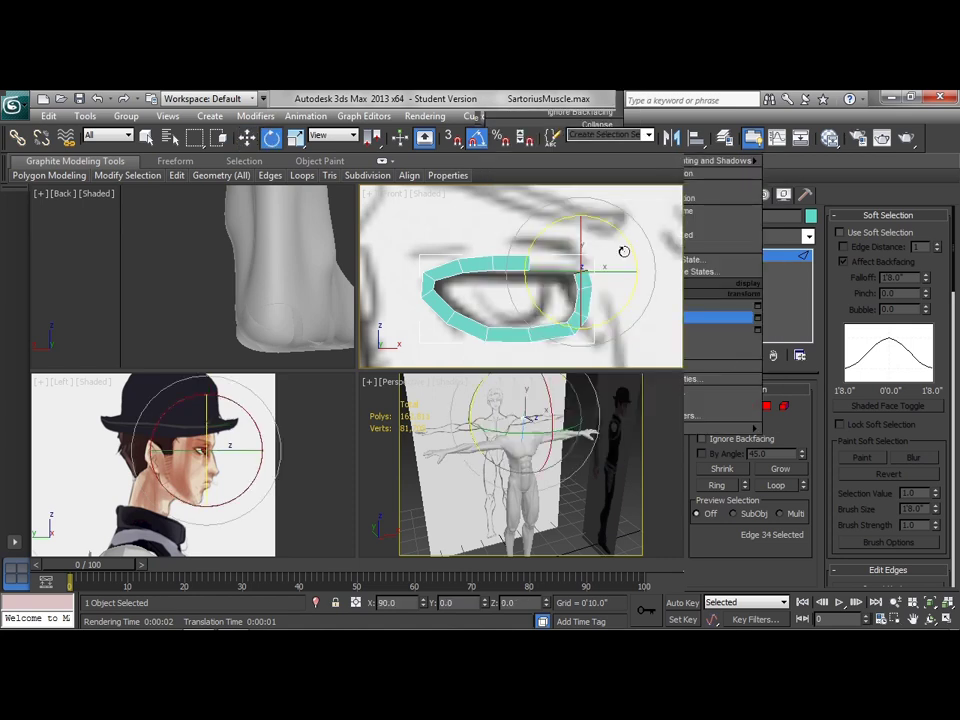
- Extend the end edge back along the upper lid, rotate it nearly upright, and place it at about X -0'0.733", Z 5'9.422"
right_click(630, 290)
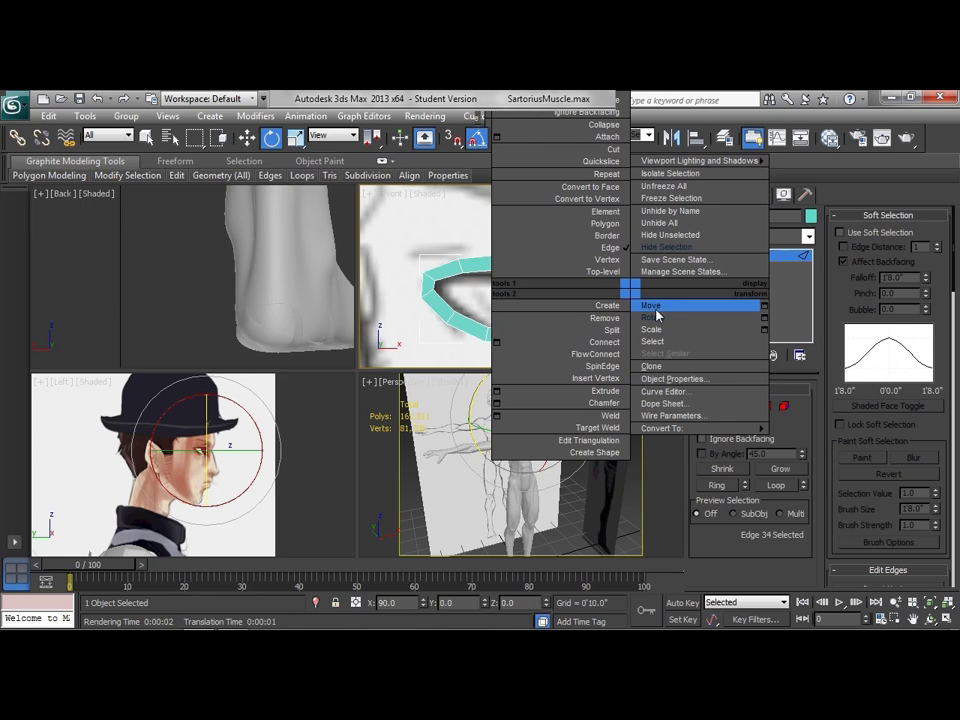
click(658, 314)
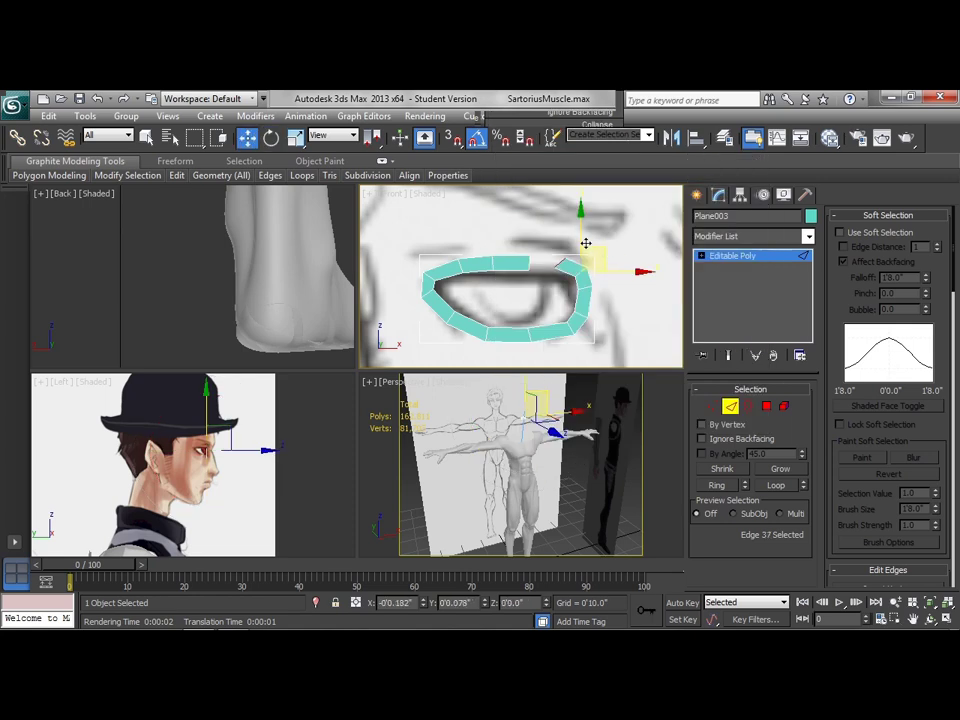
right_click(631, 289)
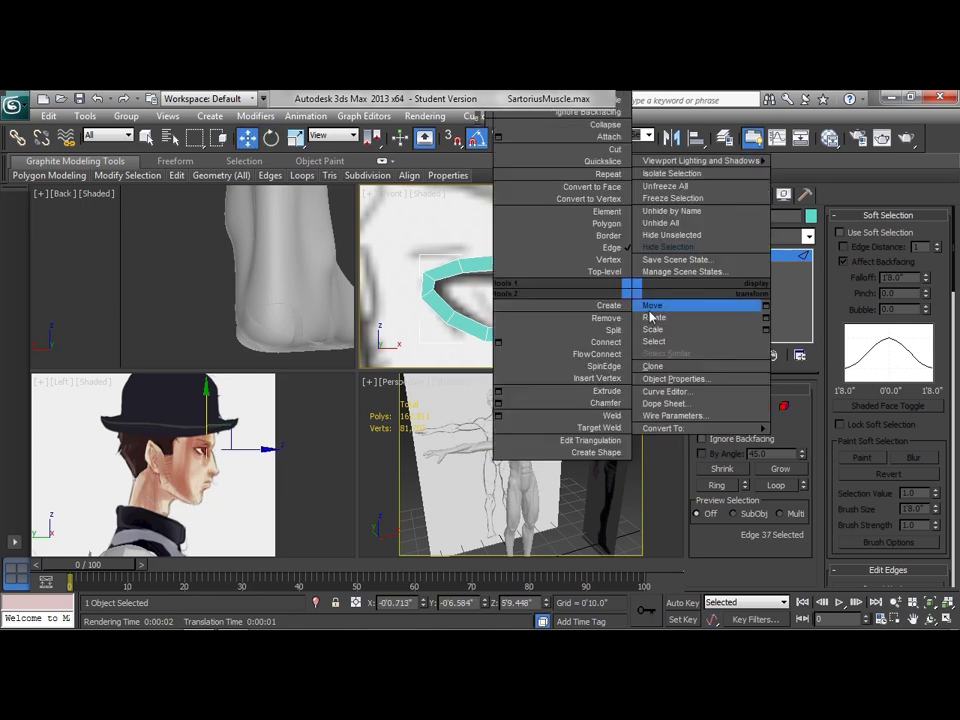
click(652, 318)
right_click(636, 289)
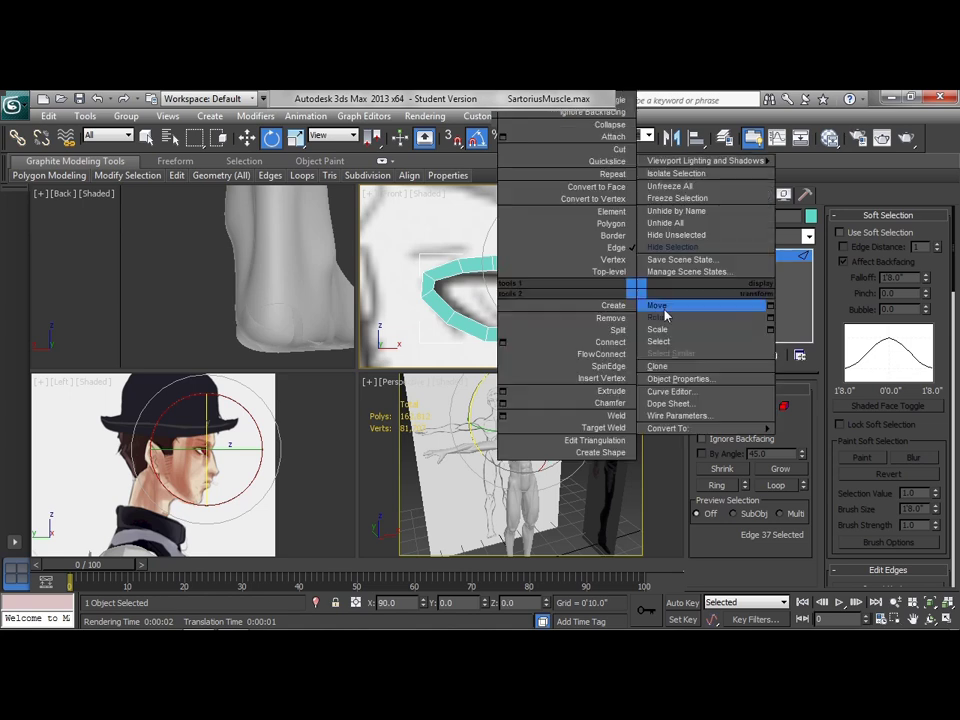
click(664, 310)
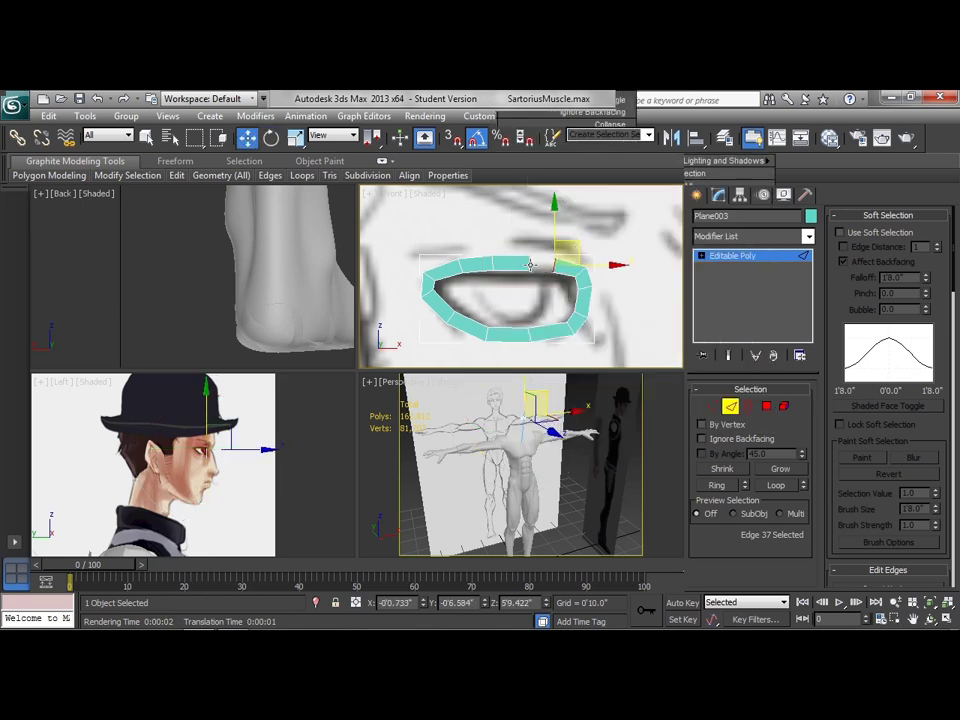
- Shift the strip's starting edge to about X -0'1.006", Z 5'9.448", and bridge it to the opposite end edge with 1 segment
drag(523, 264, 516, 263)
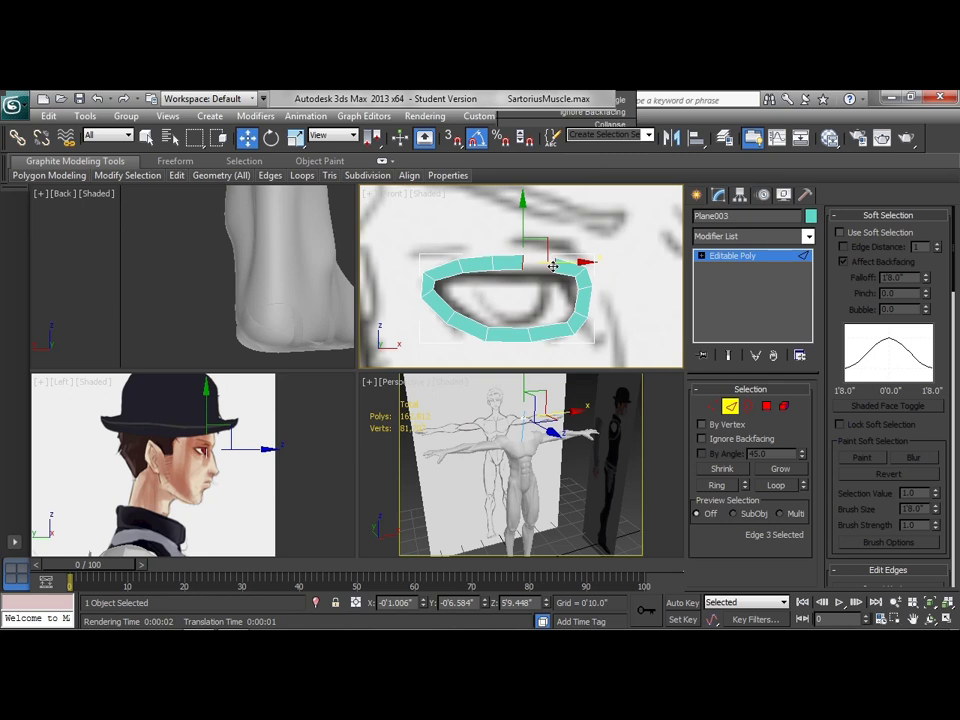
ctrl+click(554, 266)
click(852, 215)
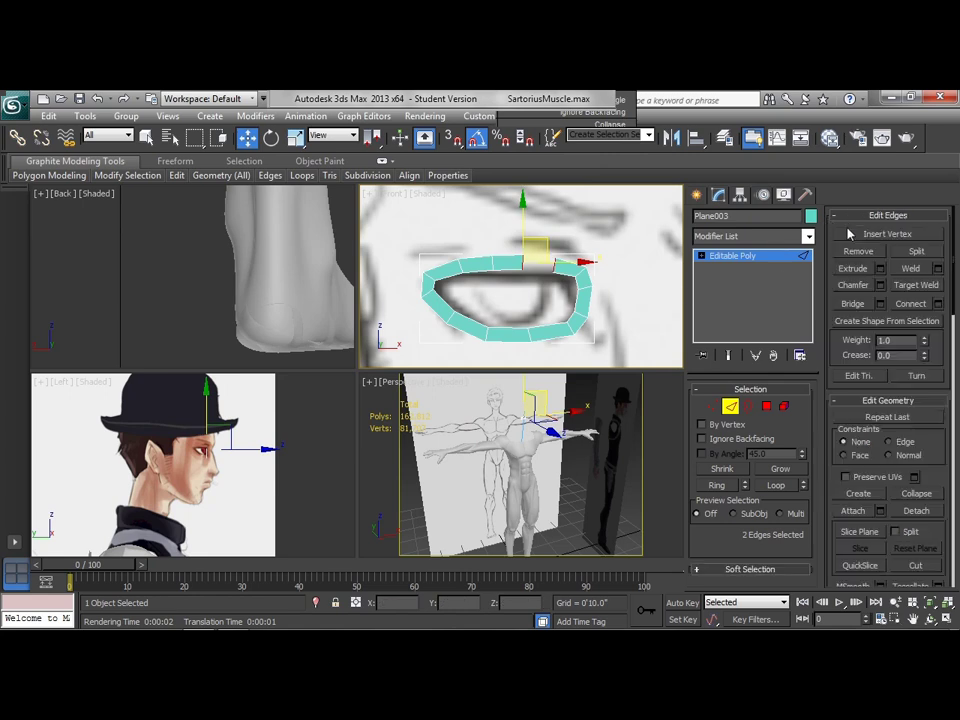
click(880, 303)
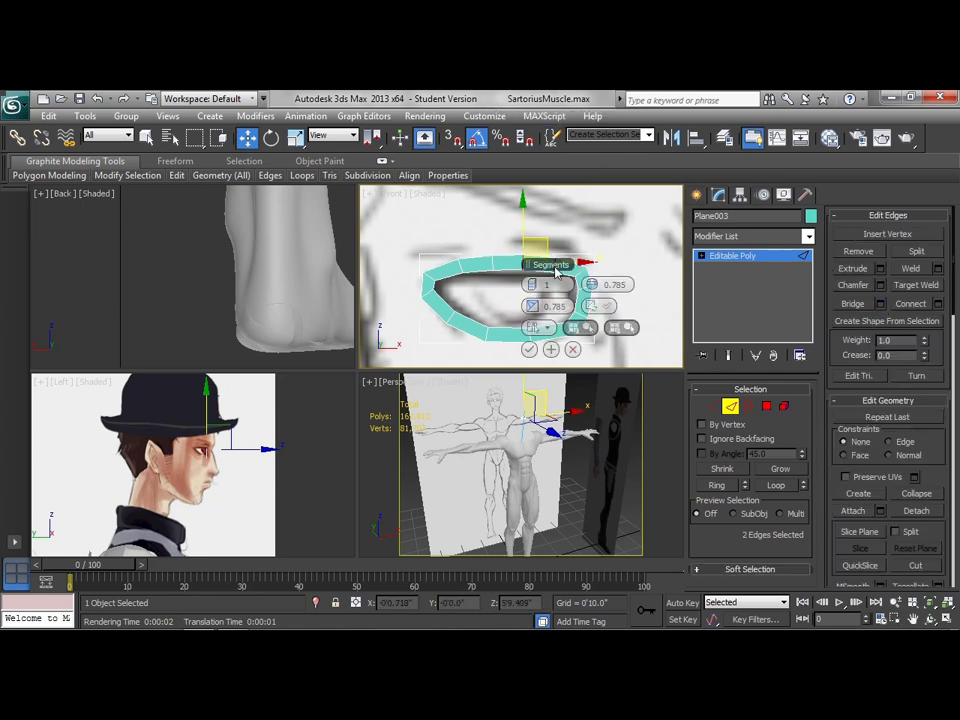
drag(555, 272, 441, 271)
click(415, 349)
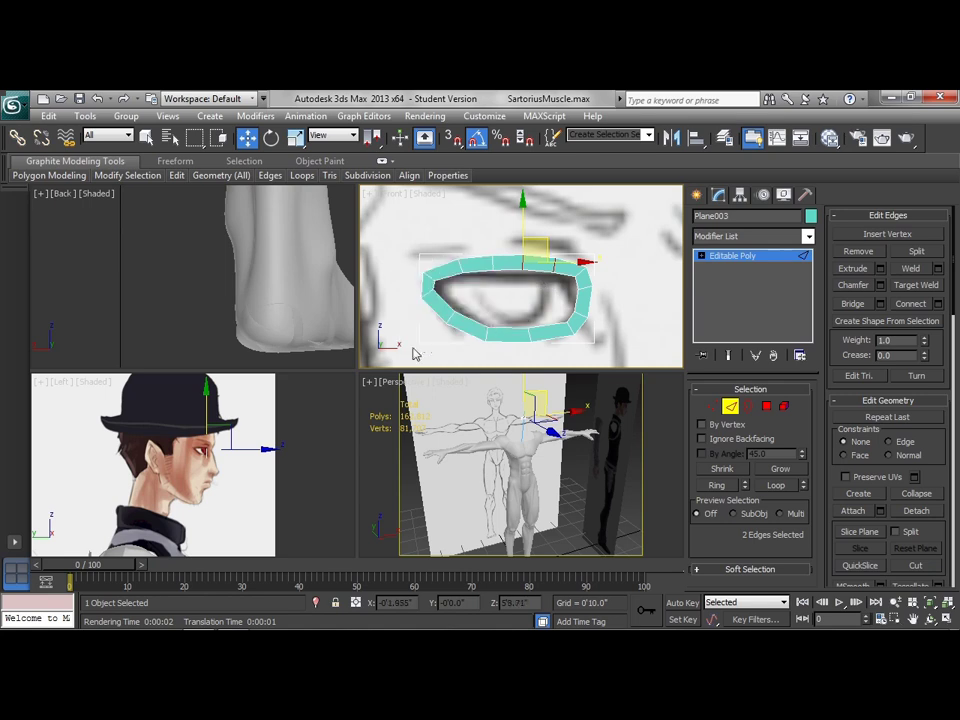
- Select the four vertices at the outer eye corner and enable soft selection with a falloff of 0'0.48"
click(711, 405)
drag(403, 262, 441, 314)
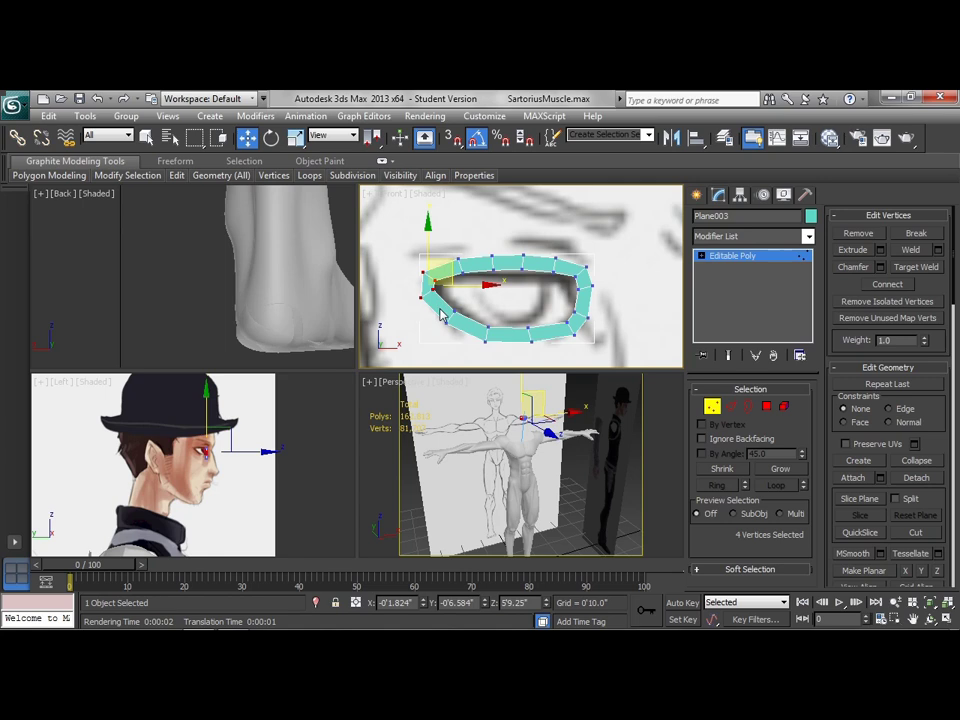
click(711, 569)
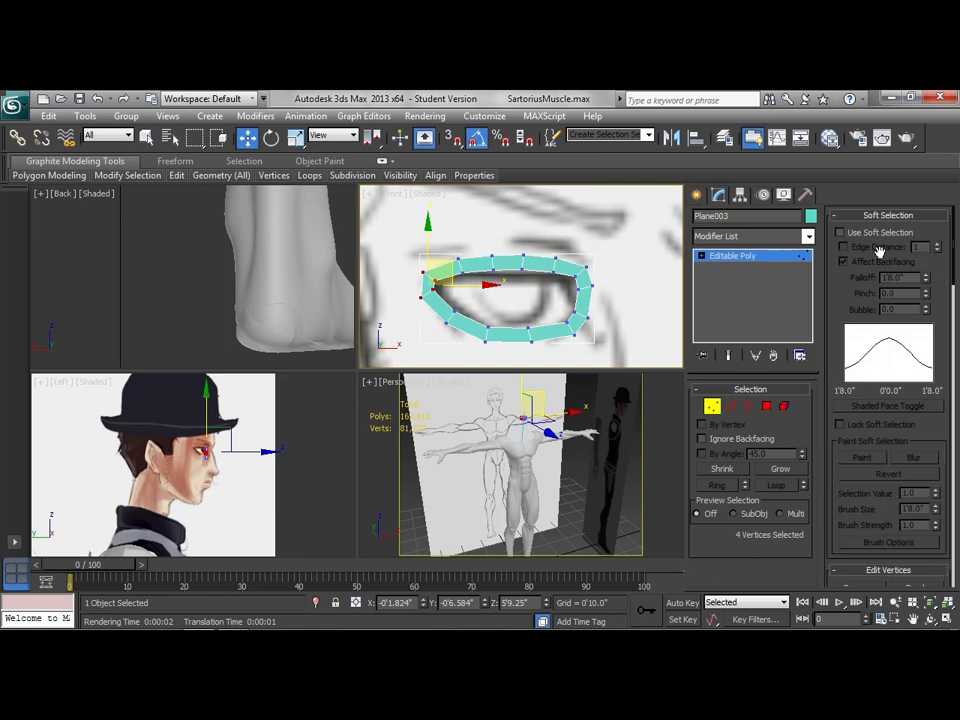
click(878, 232)
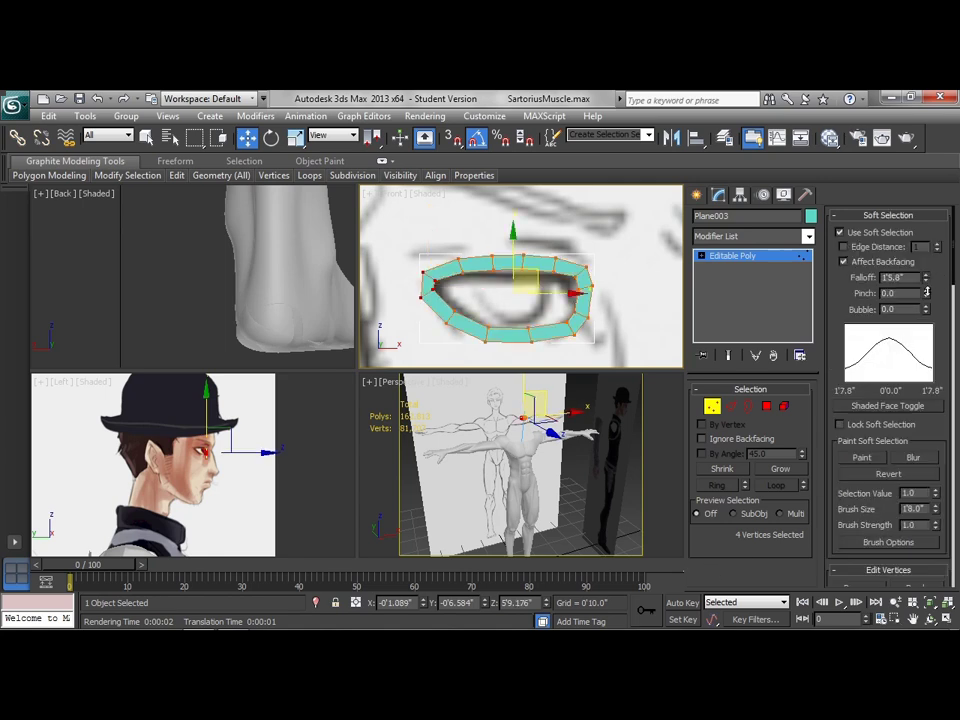
drag(927, 291, 928, 347)
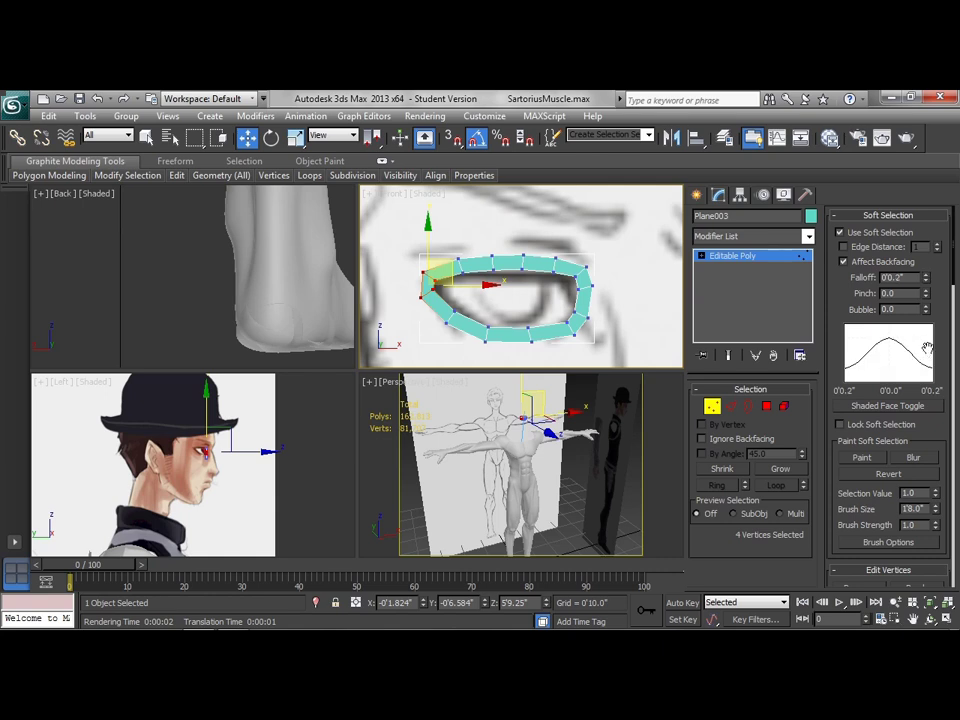
drag(921, 277, 924, 255)
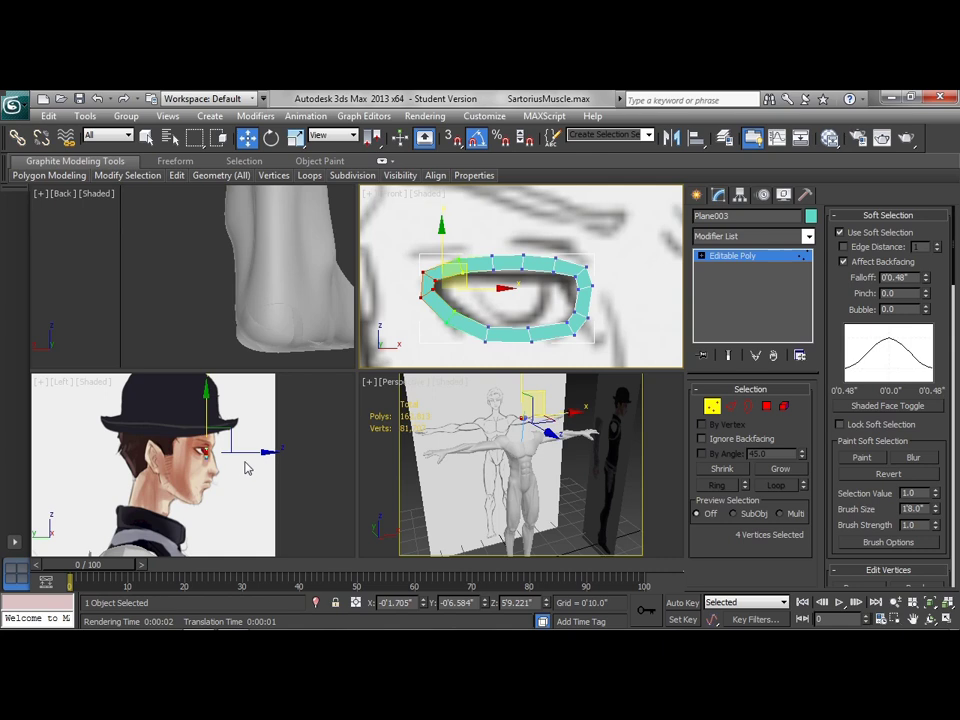
- Move the outer-corner vertices back to about Y -0'5.71" and reposition the outer lower-lid vertex with soft selection to follow the side reference
scroll(250, 455, up, 5)
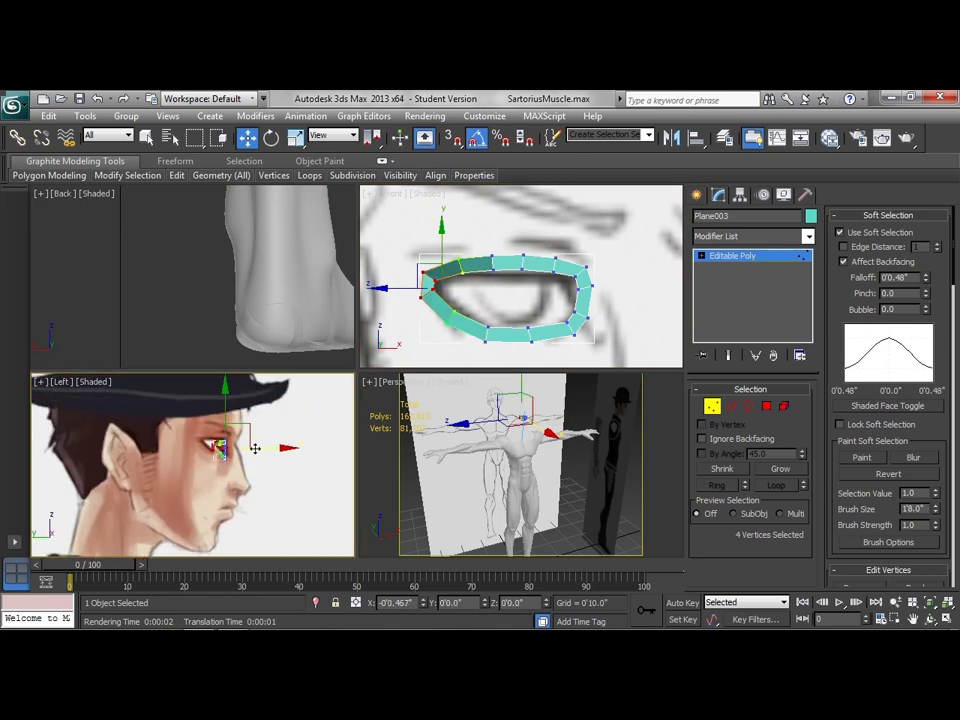
drag(255, 449, 245, 447)
scroll(255, 455, up, 5)
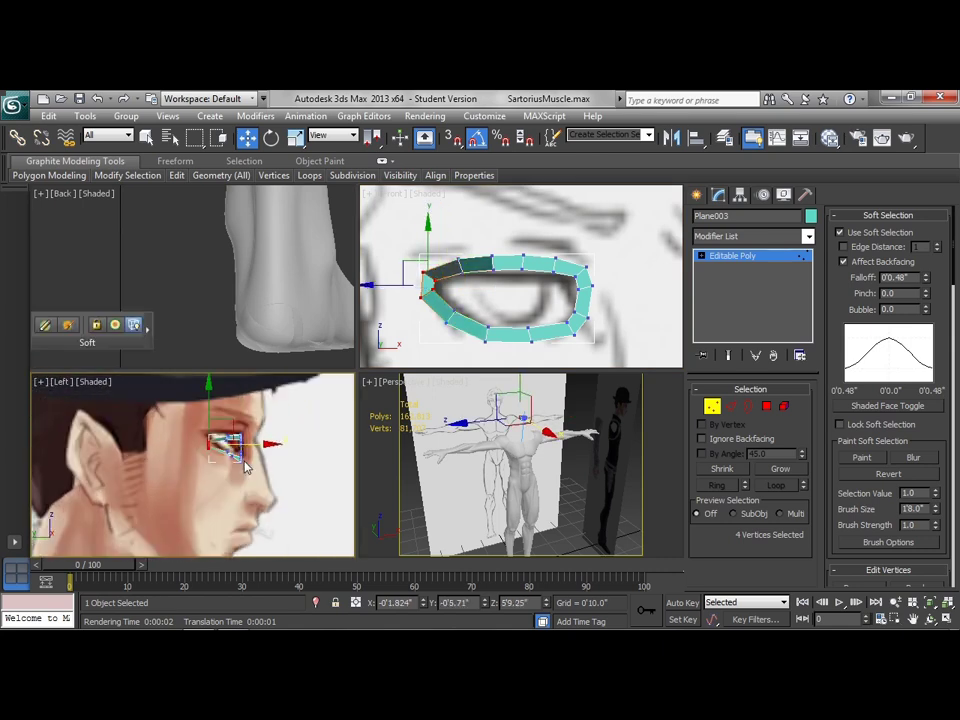
click(253, 483)
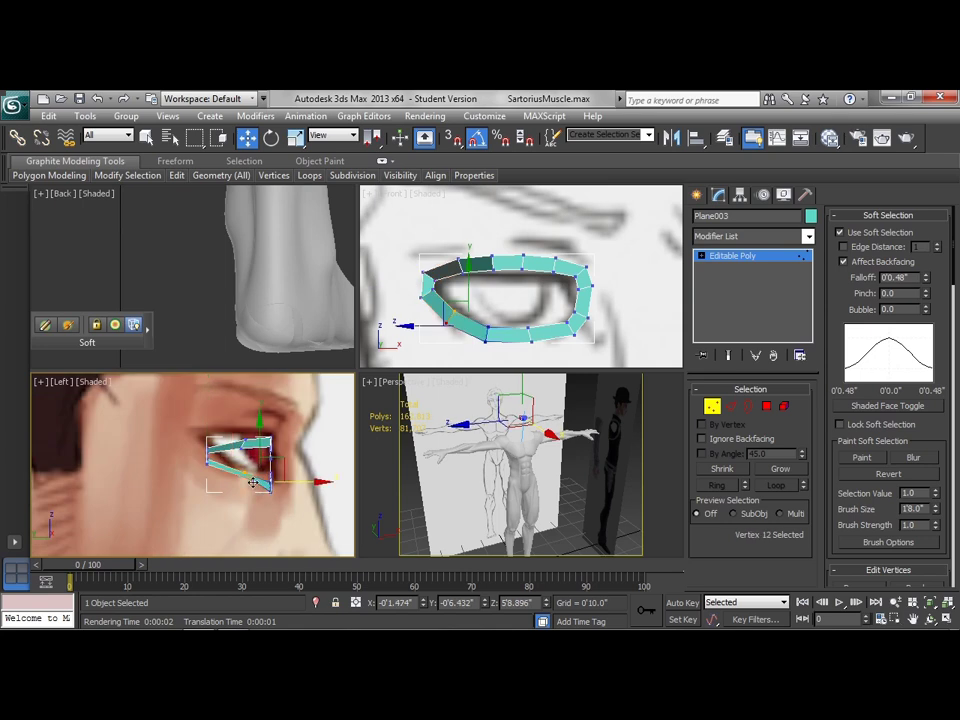
drag(294, 484, 286, 494)
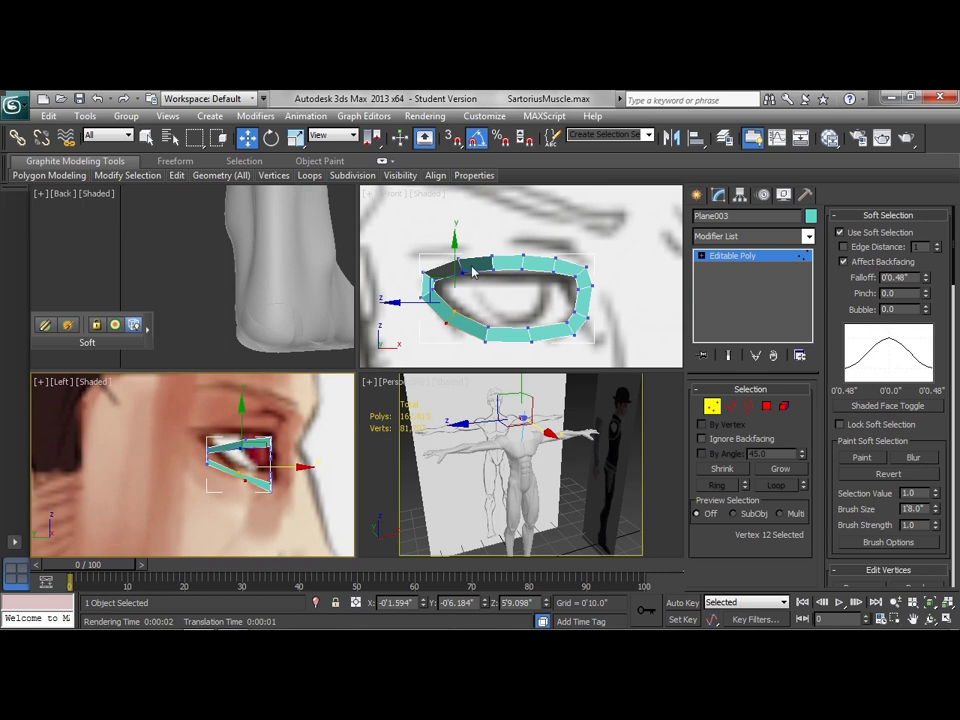
scroll(283, 452, down, 3)
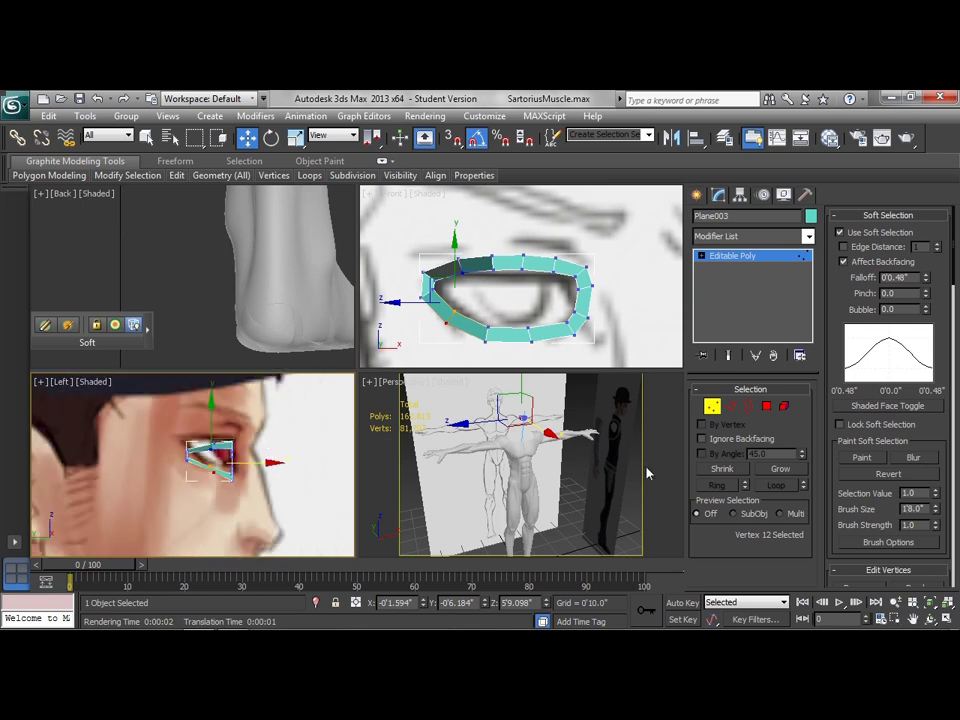
- Leave vertex editing and lower the side-view reference plane to about Z 3'2.352" so its eye lines up with the polygon loop
click(713, 406)
click(283, 484)
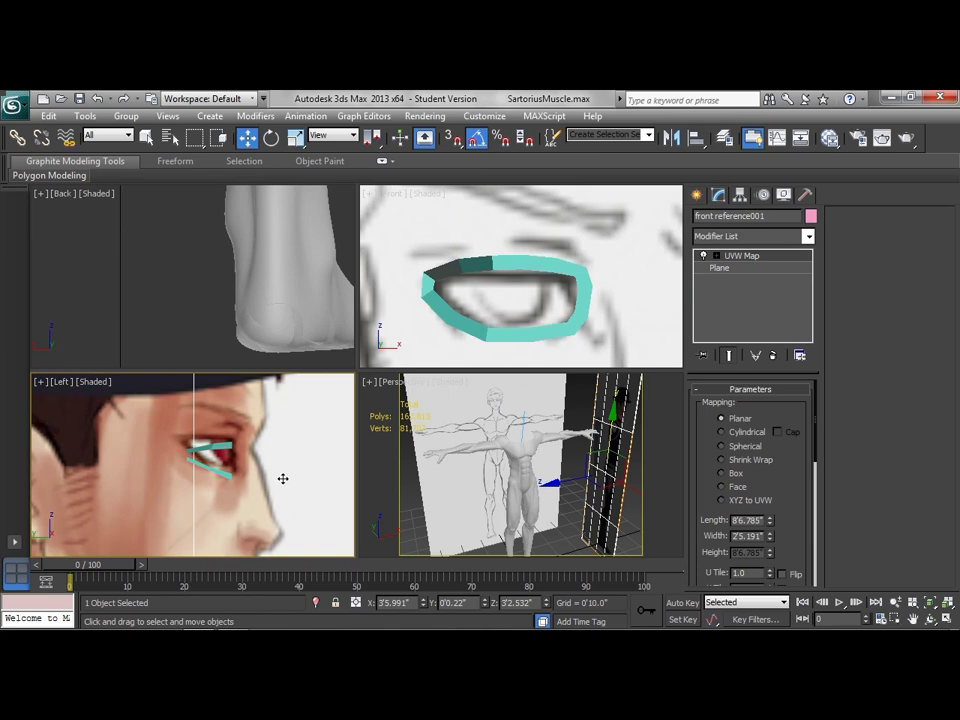
middle_drag(283, 479, 285, 477)
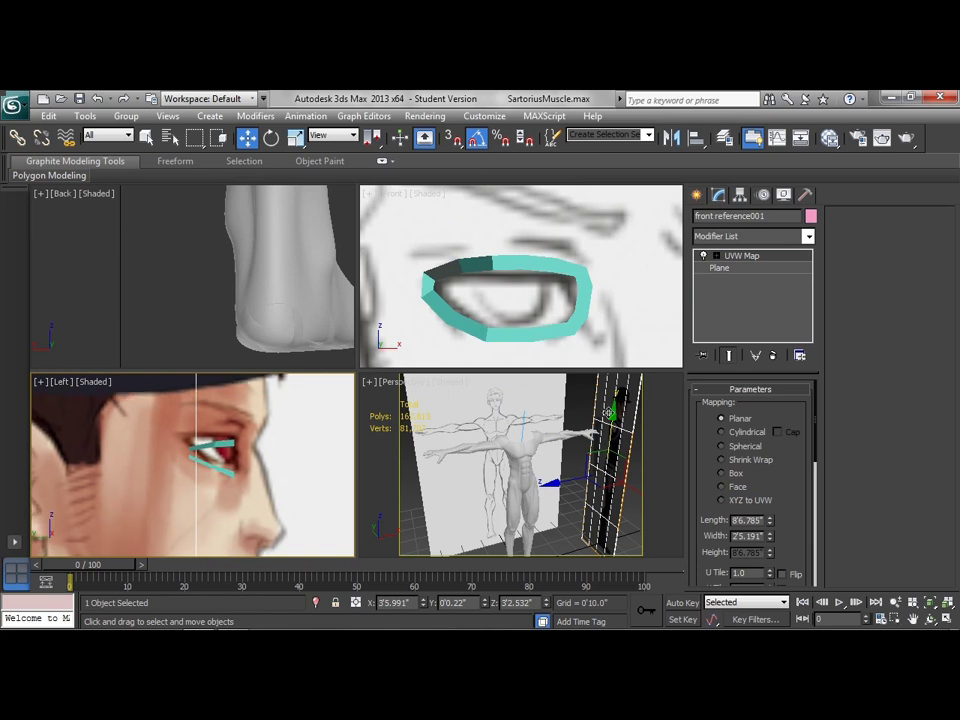
drag(287, 473, 288, 484)
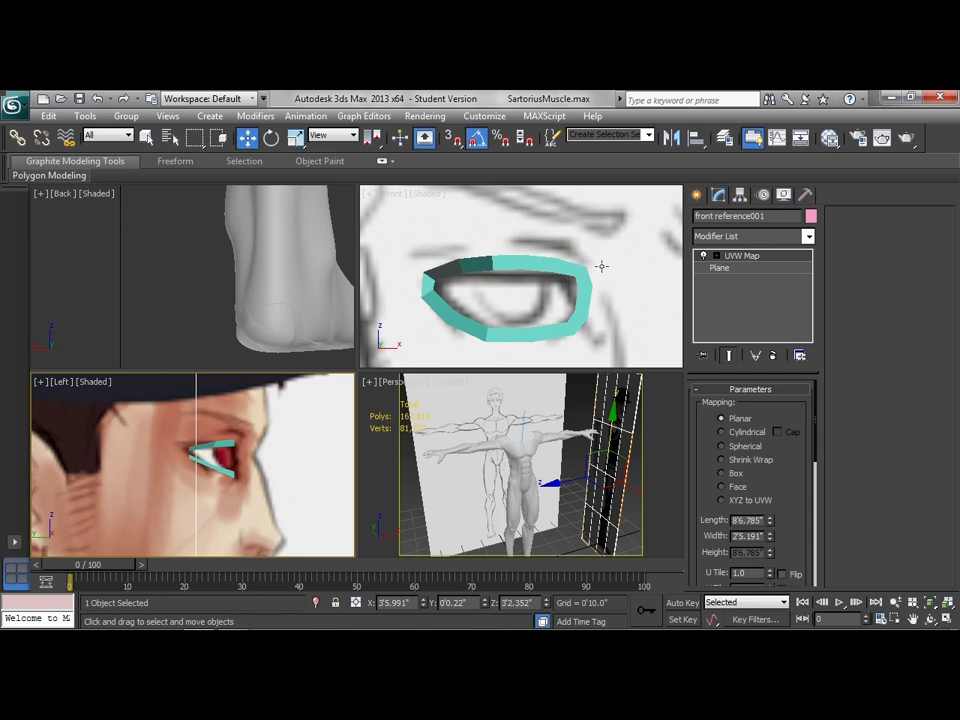
- Add the front-view reference plane to the selection and freeze both planes with Show Frozen in Gray off
ctrl+click(627, 259)
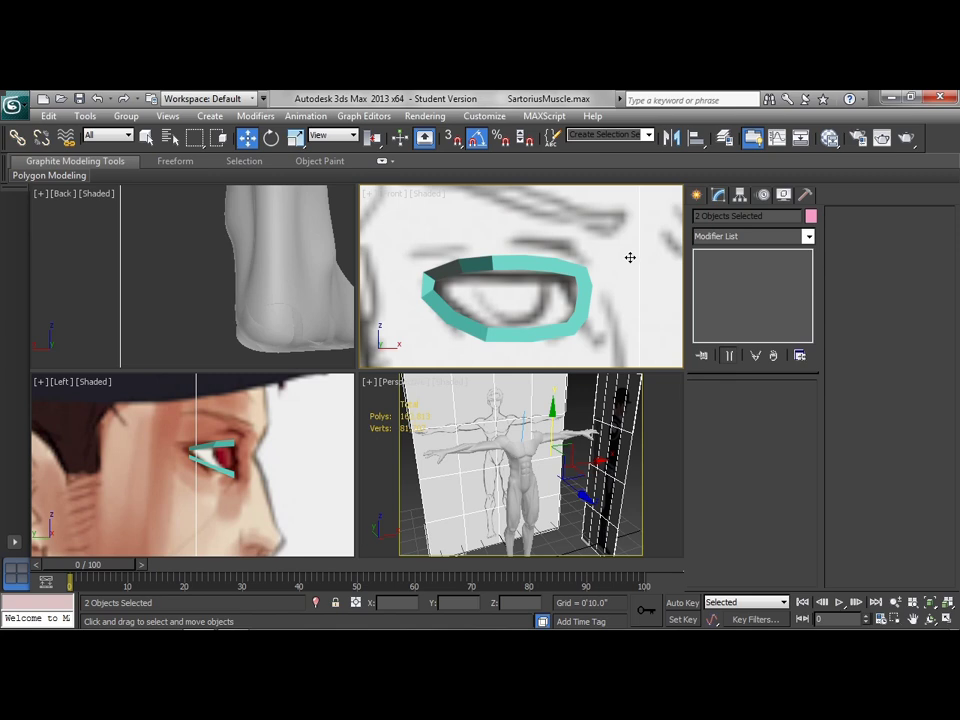
right_click(631, 255)
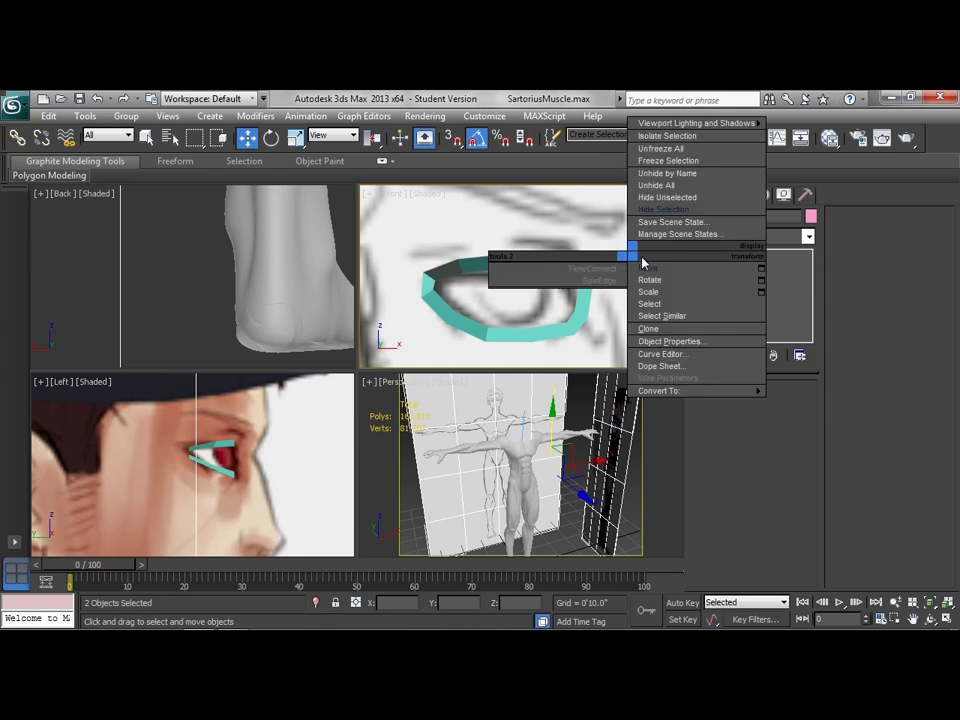
click(666, 344)
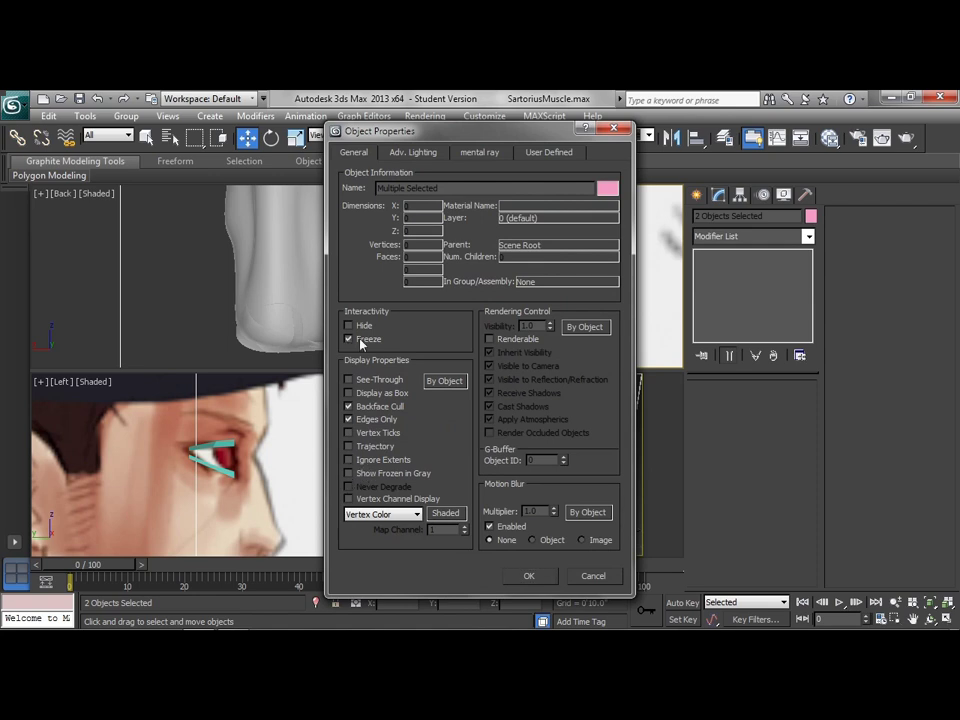
click(529, 575)
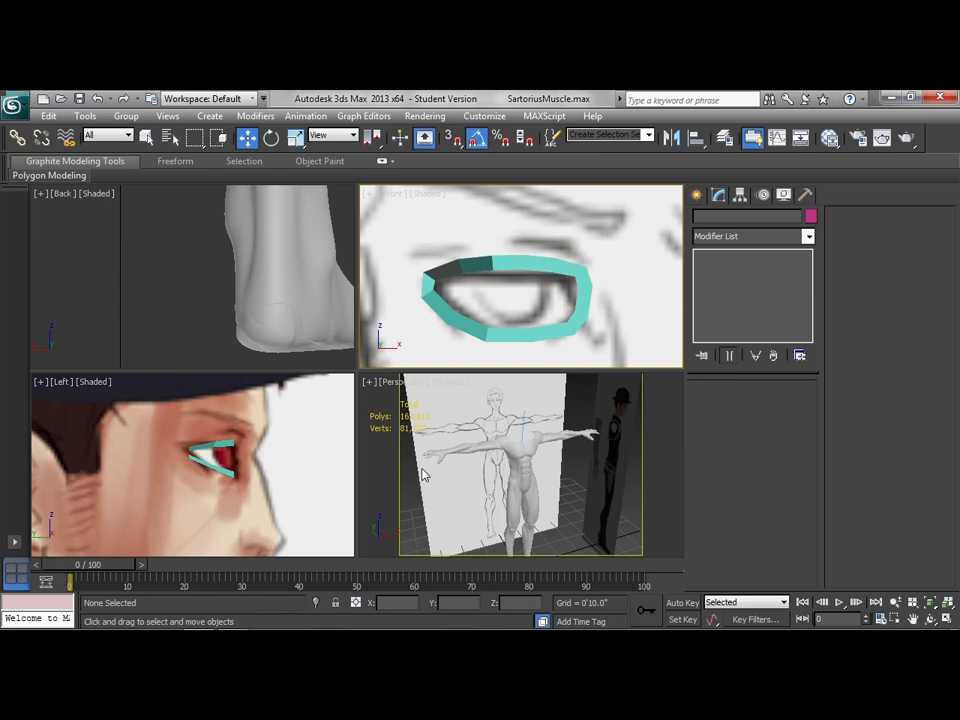
- Reselect the eye loop, turn off soft selection, and move the two outermost corner vertices back to about Y -0'5.594"
click(228, 441)
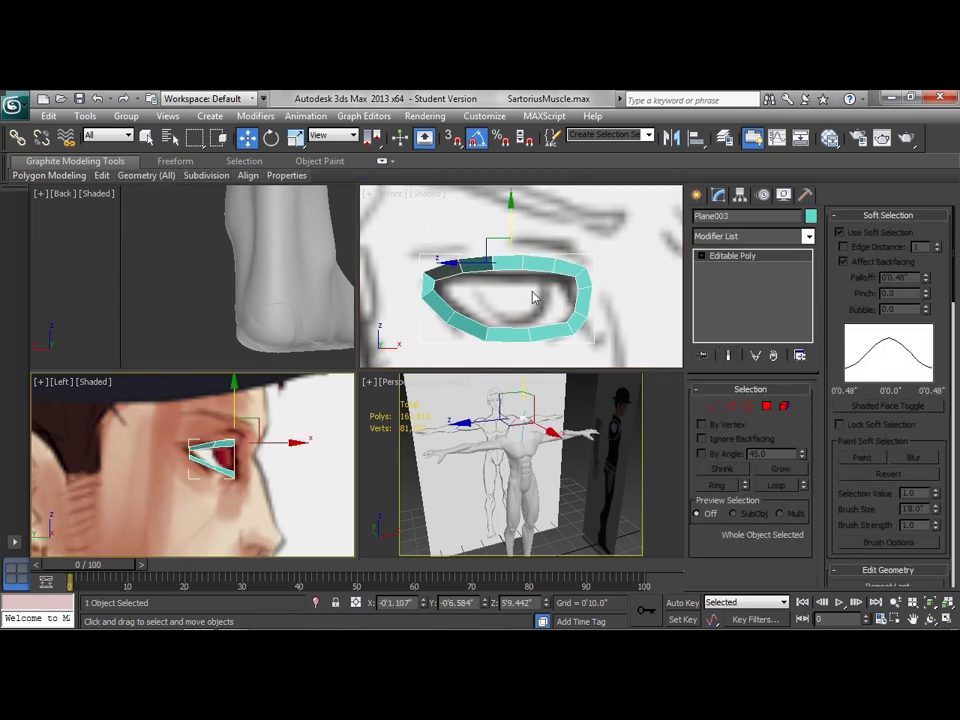
click(710, 407)
drag(422, 272, 423, 300)
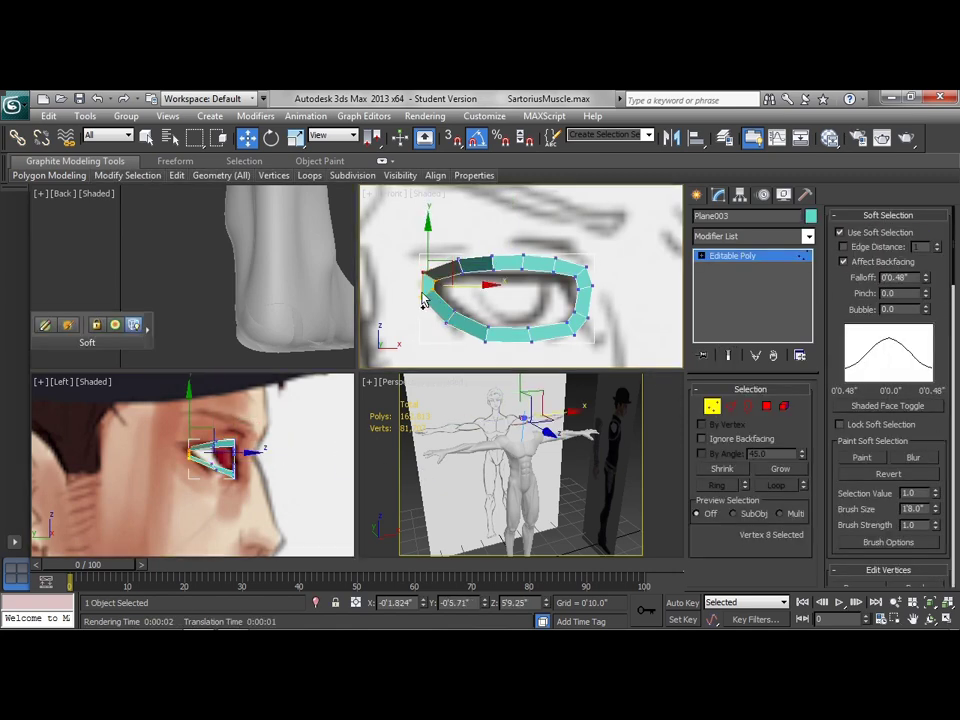
ctrl+click(420, 298)
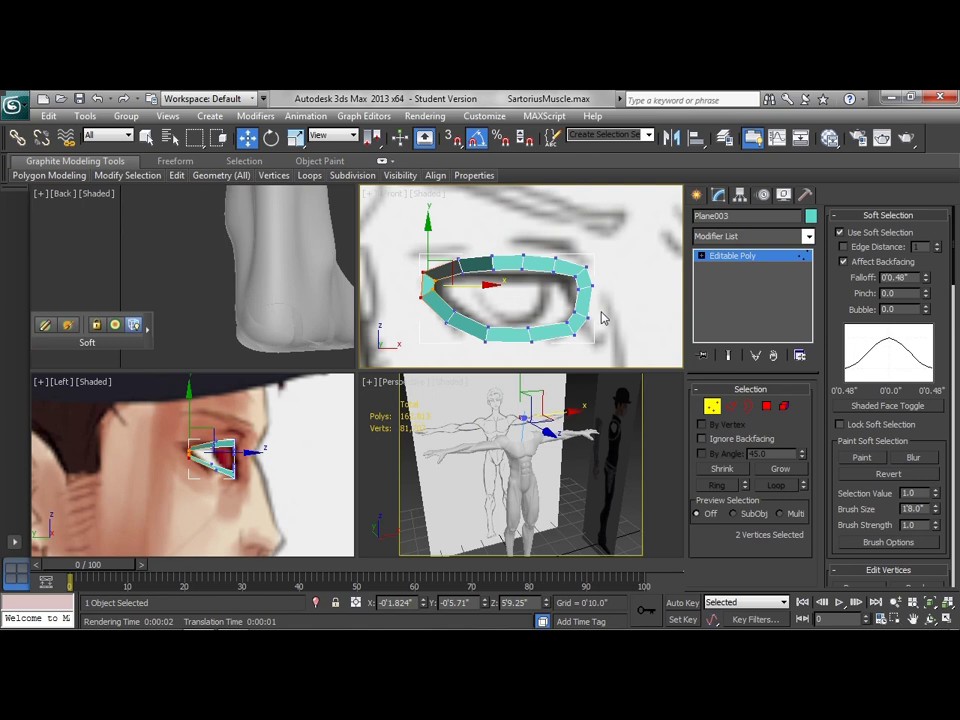
click(840, 232)
drag(235, 453, 229, 453)
scroll(270, 470, up, 2)
middle_drag(277, 466, 286, 459)
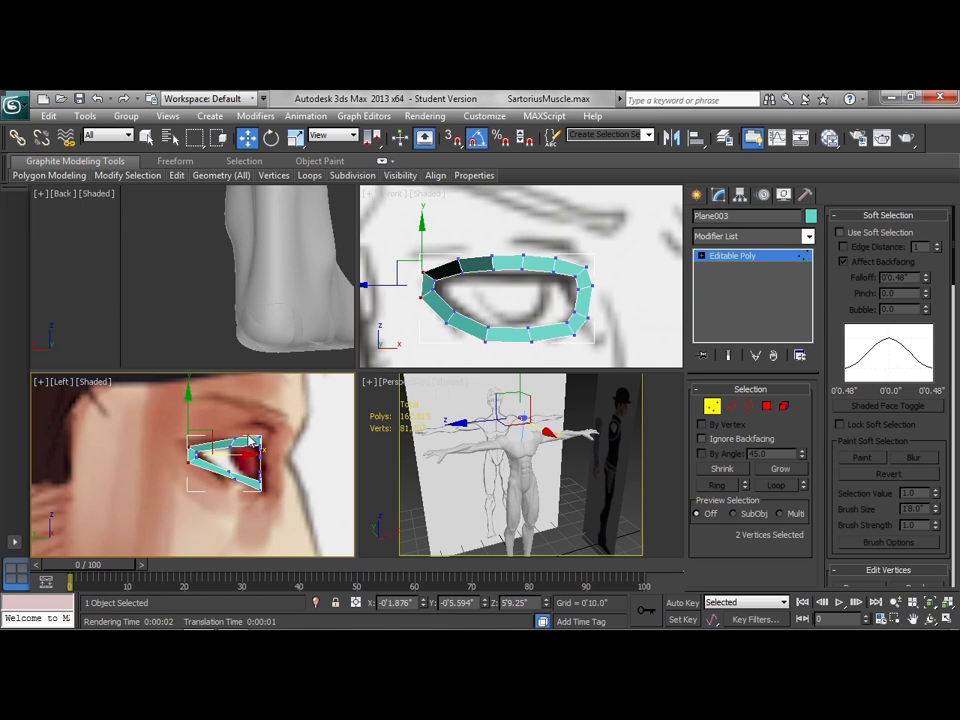
- Move the outer upper-lid vertex pair to about Y -0'6.079" and a lower-lid pair to about Y -0'6.437"
mouse_move(246, 430)
mouse_down()
mouse_move(223, 454)
mouse_move(233, 416)
mouse_move(265, 441)
mouse_move(257, 441)
mouse_up()
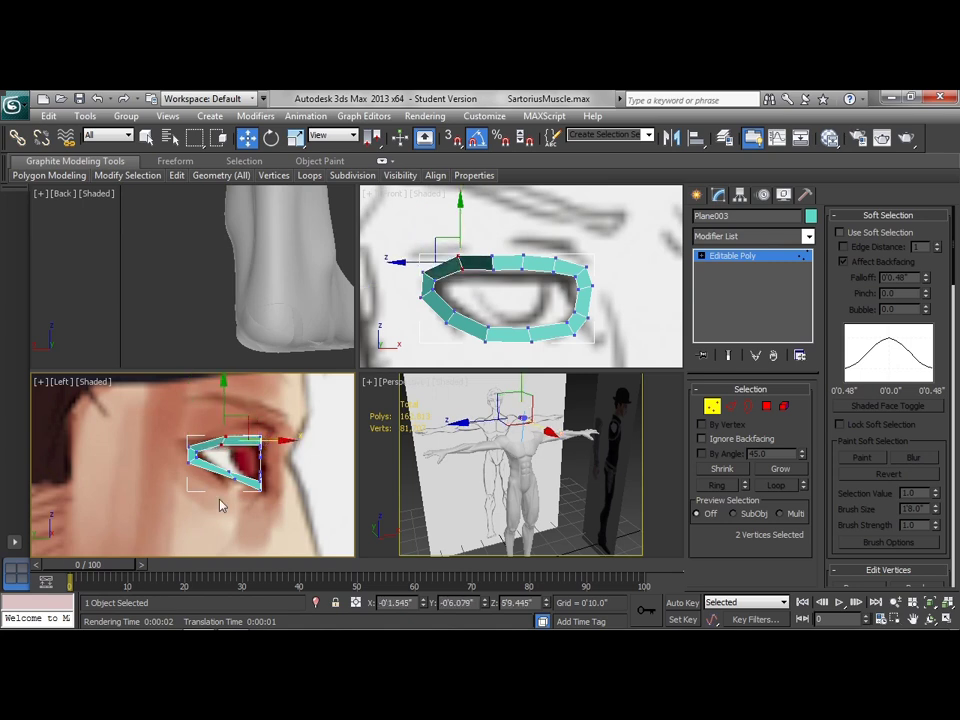
drag(221, 503, 255, 475)
mouse_move(489, 318)
mouse_down()
mouse_move(472, 318)
mouse_move(496, 322)
mouse_up()
key(ctrl+z)
mouse_move(278, 484)
mouse_down()
mouse_move(285, 489)
mouse_move(275, 490)
mouse_up()
- Curve the inner eye corner by shifting its vertices in depth, with its top pair at about Y -0'6.521"
drag(615, 264, 568, 348)
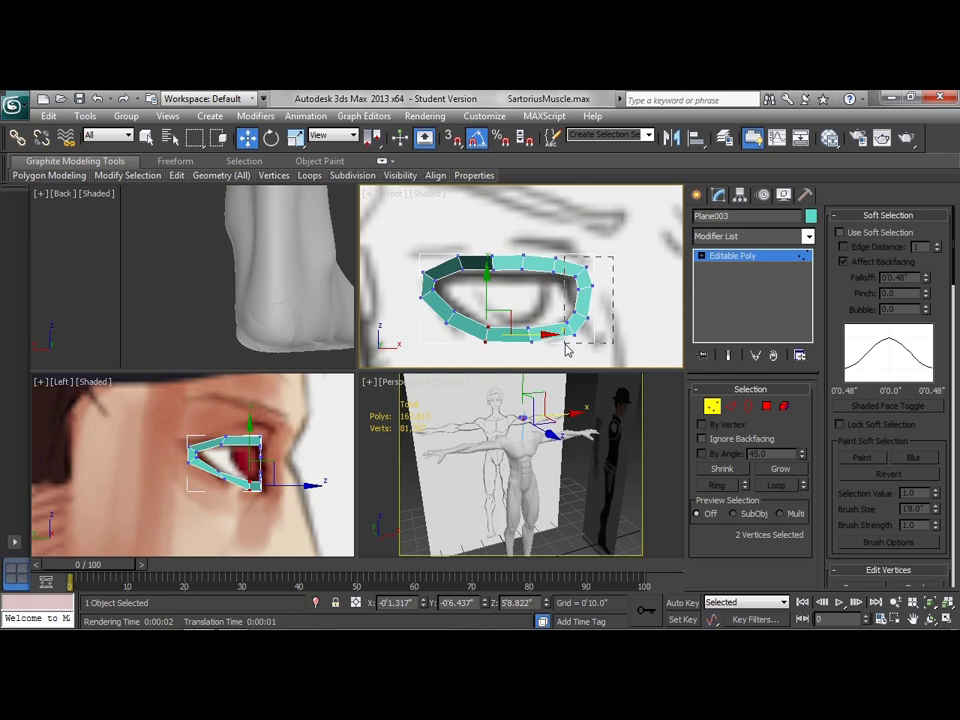
drag(303, 465, 298, 465)
drag(608, 281, 571, 325)
right_click(283, 506)
drag(291, 466, 293, 466)
drag(562, 318, 578, 341)
right_click(292, 490)
drag(288, 482, 291, 484)
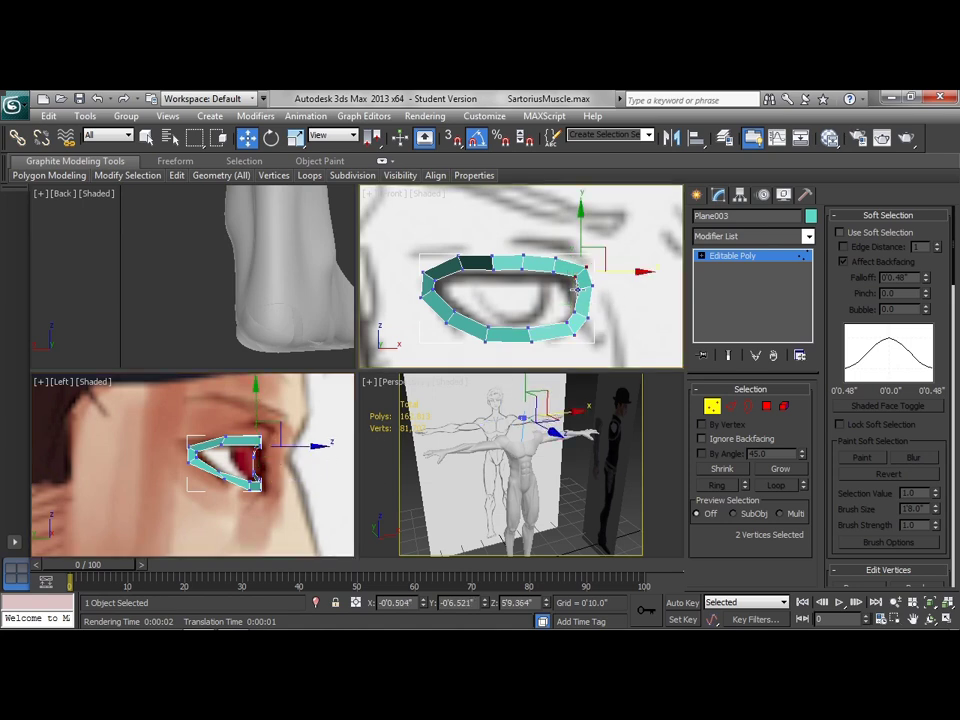
- Move the upper-lid vertex pair near X -0'1.267" back in depth by about 0'0.197"
drag(495, 238, 482, 298)
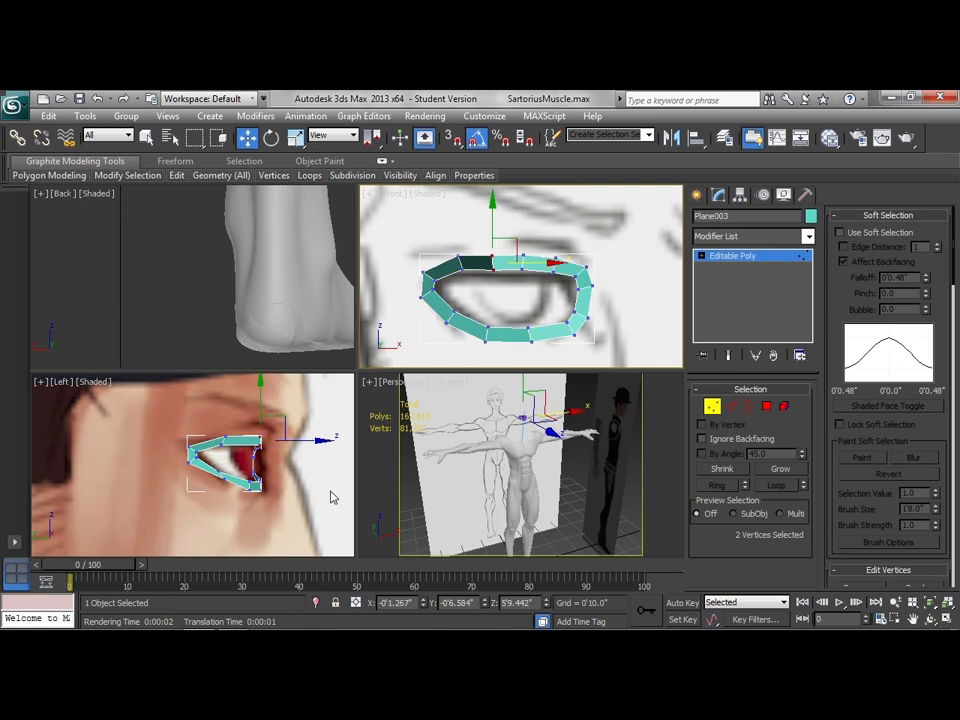
right_click(313, 489)
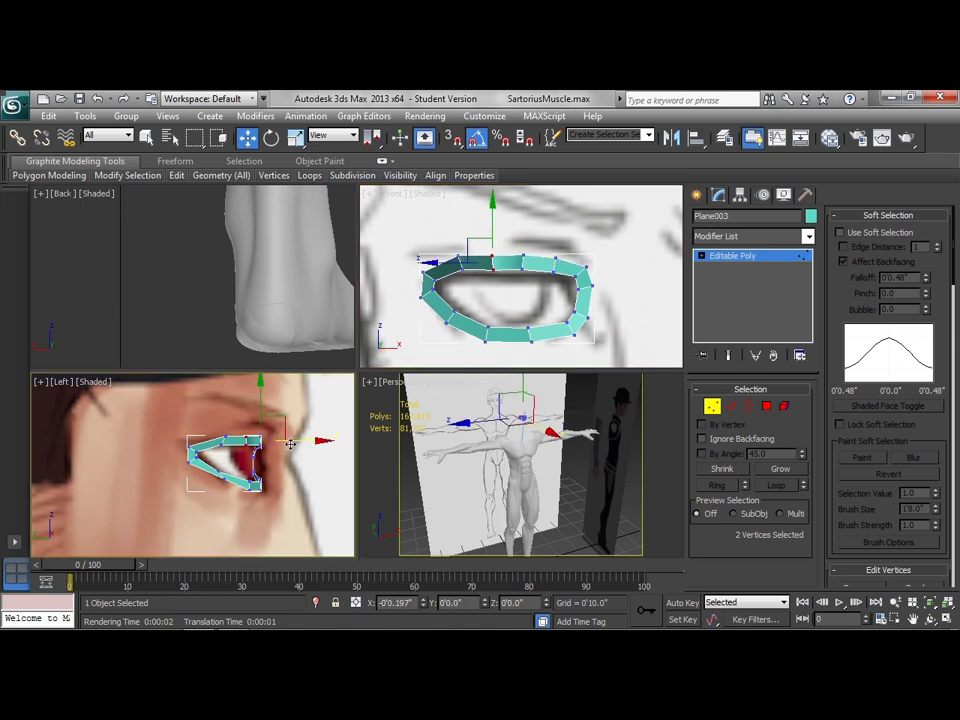
drag(268, 441, 253, 440)
- Select three inner-rim vertices along the upper lid and move them back to about Y -0'6.452"
click(458, 258)
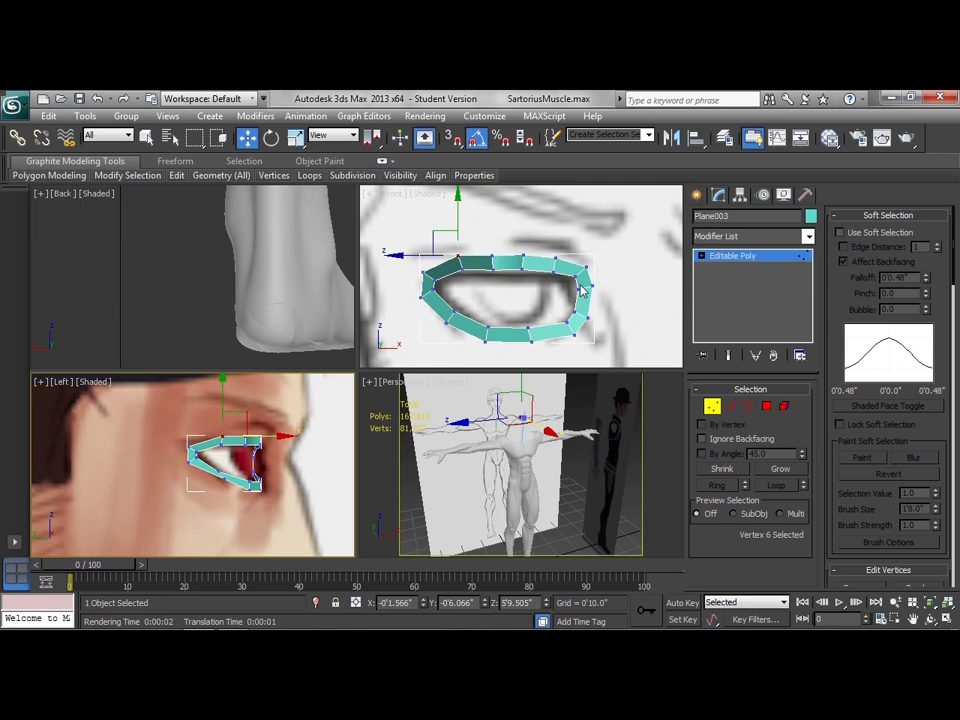
click(493, 269)
ctrl+click(522, 270)
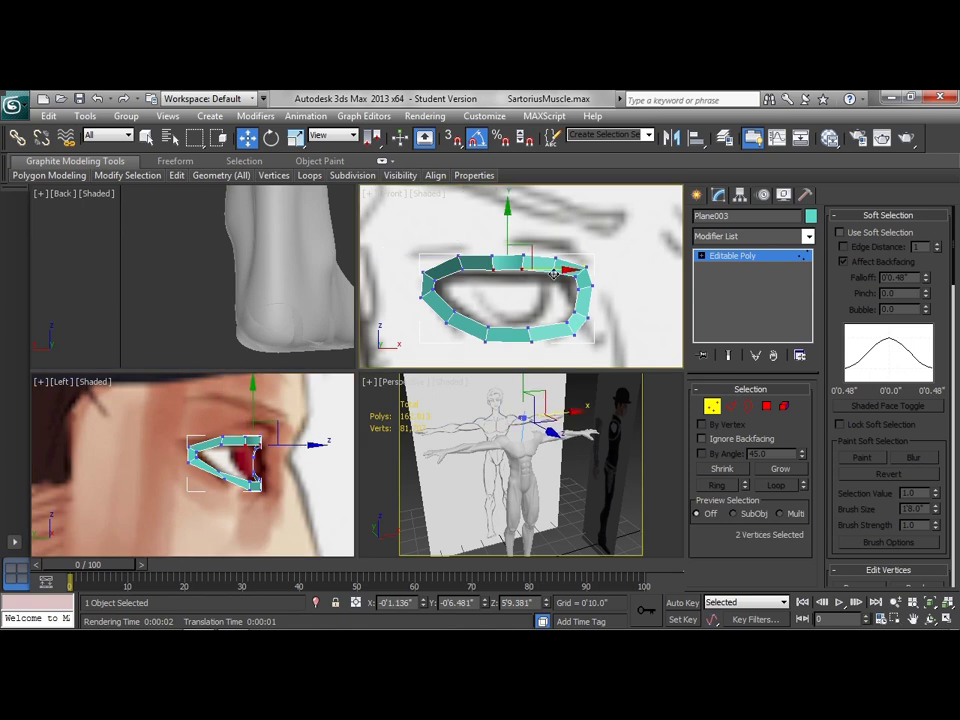
ctrl+click(554, 272)
right_click(310, 475)
drag(294, 447, 284, 451)
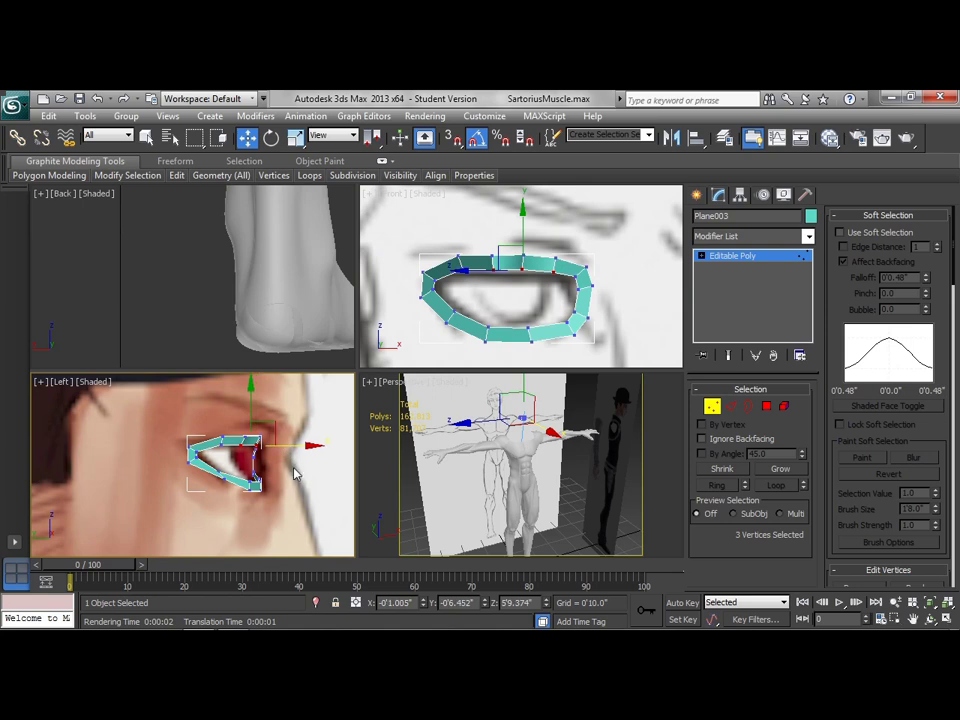
- Adjust the lower-lid vertices in the side view, placing the outer lower-lid rim vertex at about Y -0'5.973", Z 5'8.917"
drag(538, 322, 473, 353)
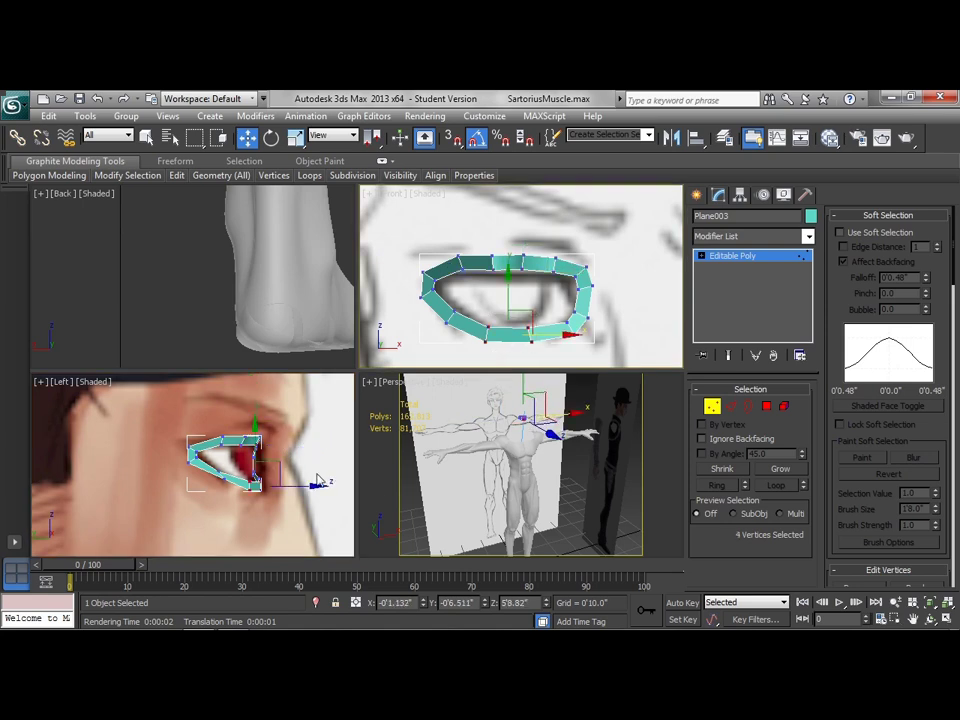
right_click(288, 521)
drag(281, 464, 276, 491)
click(261, 490)
ctrl+click(250, 489)
click(256, 486)
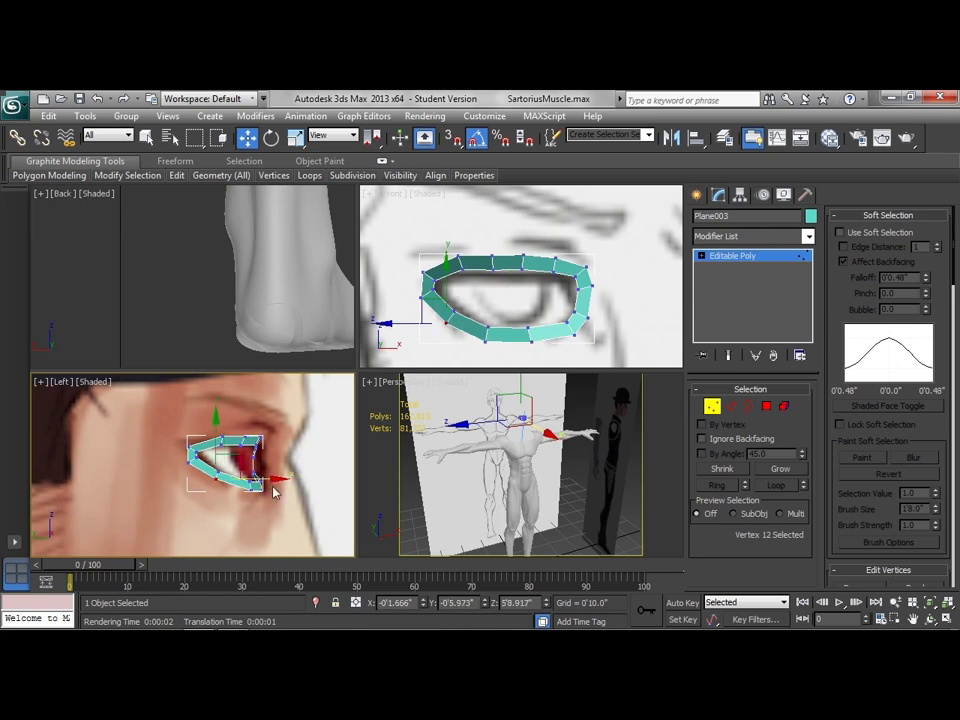
- Frame the eye loop in the perspective view and move the middle lower-lid vertex pair back to about Y -0'6.342"
scroll(530, 495, up, 6)
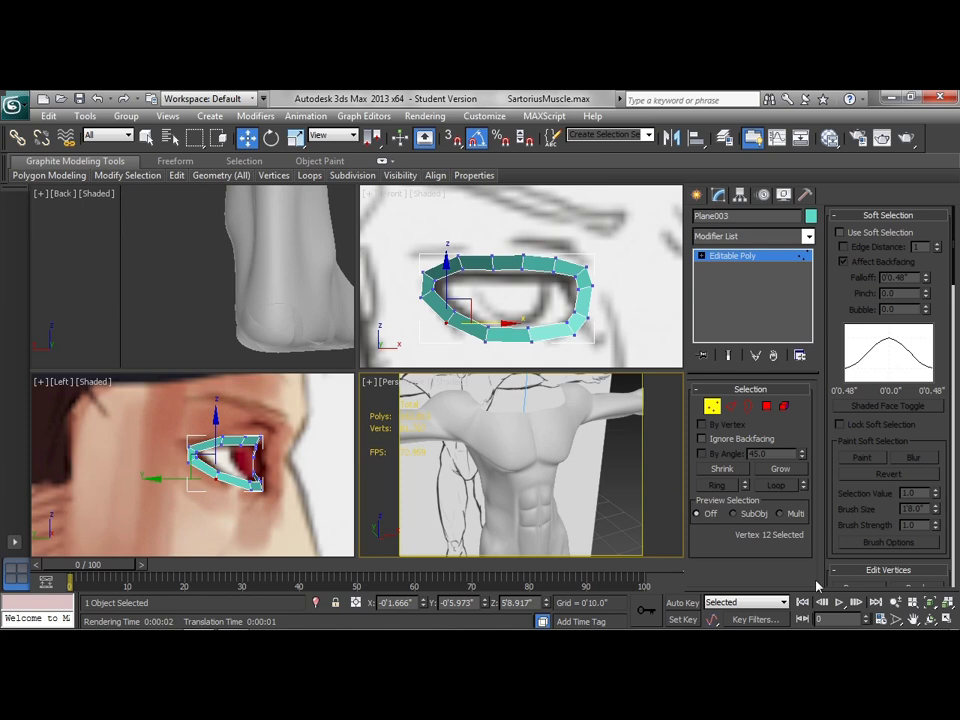
click(932, 606)
middle_drag(568, 493, 533, 376)
scroll(579, 495, down, 5)
drag(483, 349, 505, 320)
right_click(277, 540)
drag(288, 489, 282, 487)
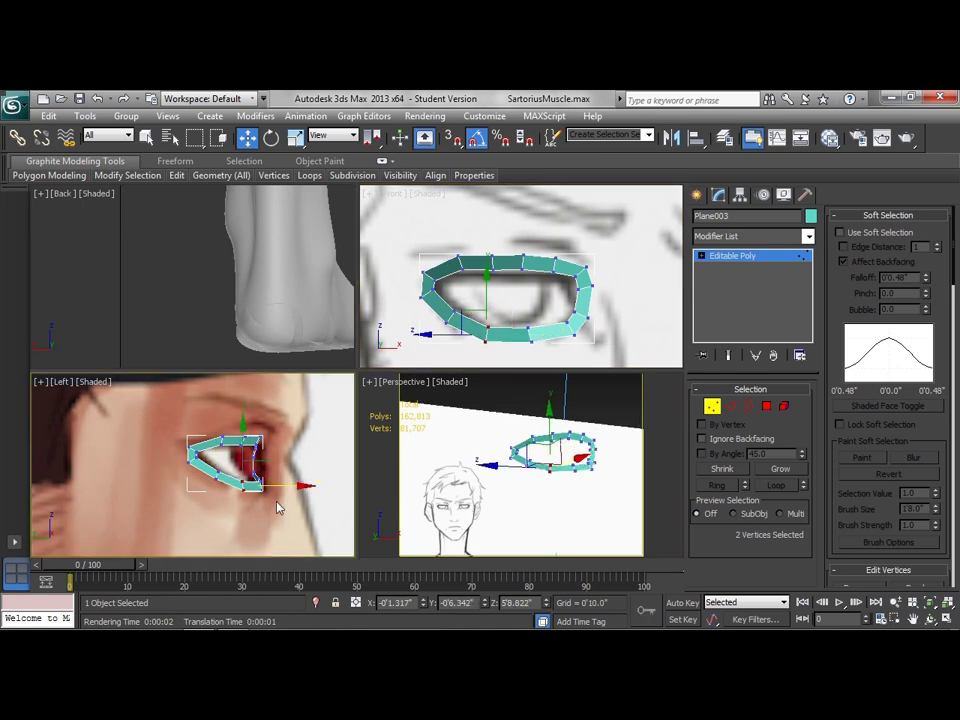
- Check the loop's curvature from below and respace the lower-lid vertex pairs, placing the inner pair near X -0'0.941", Z 5'8.801"
alt+middle_drag(276, 508, 249, 546)
mouse_move(561, 390)
alt+middle_down()
mouse_move(561, 546)
mouse_move(536, 411)
mouse_move(567, 402)
alt+middle_up()
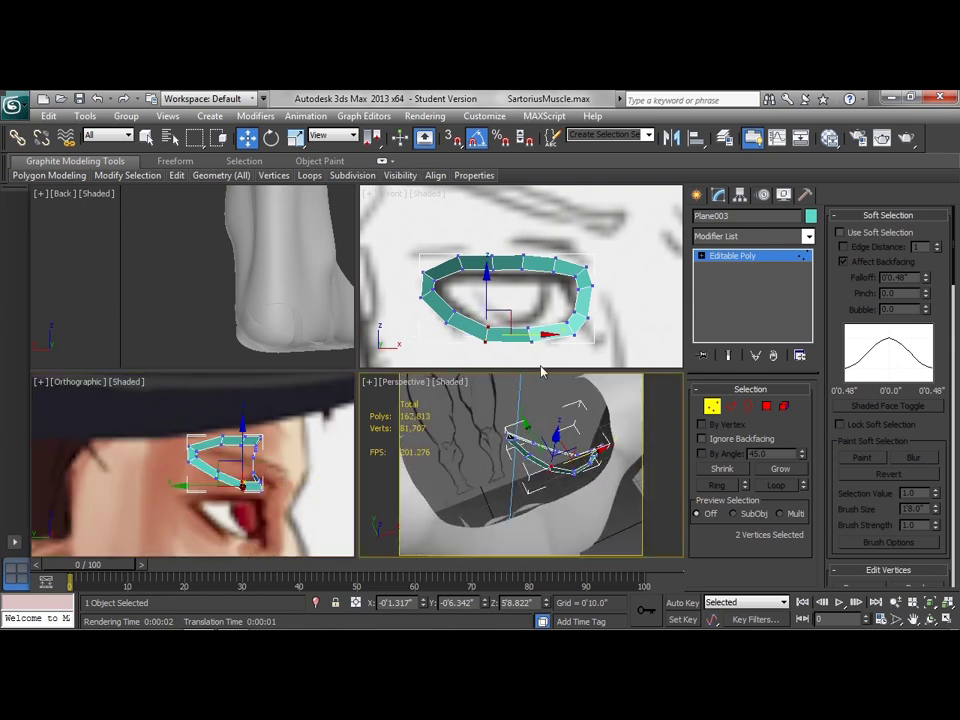
right_click(526, 338)
mouse_move(529, 337)
mouse_down()
mouse_move(549, 334)
mouse_move(545, 322)
mouse_move(576, 342)
mouse_move(559, 318)
mouse_move(591, 308)
mouse_move(521, 327)
mouse_up()
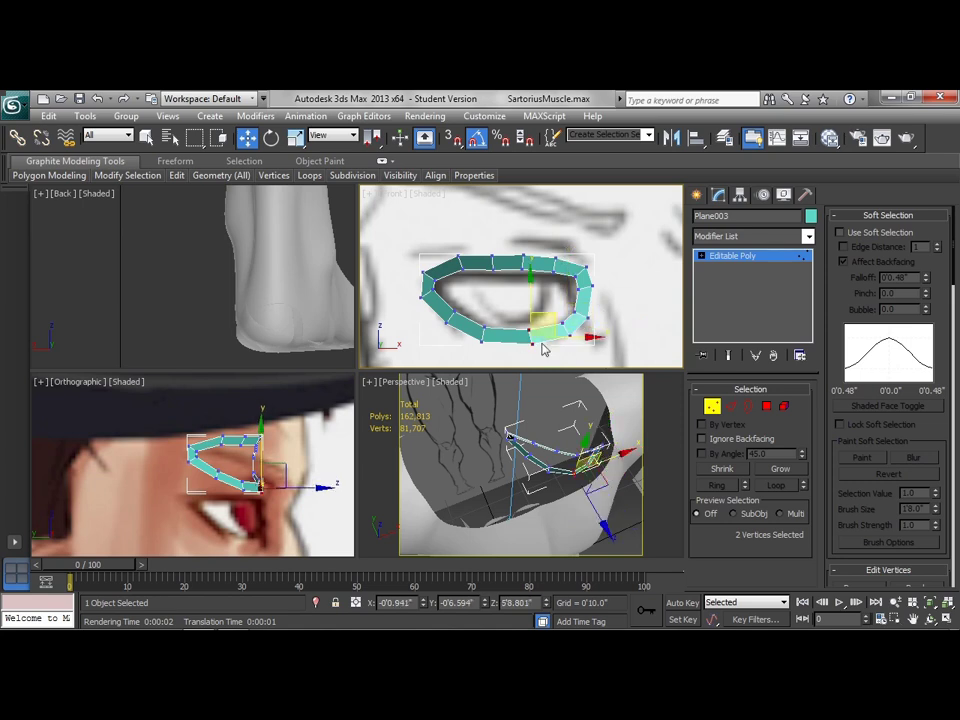
click(617, 296)
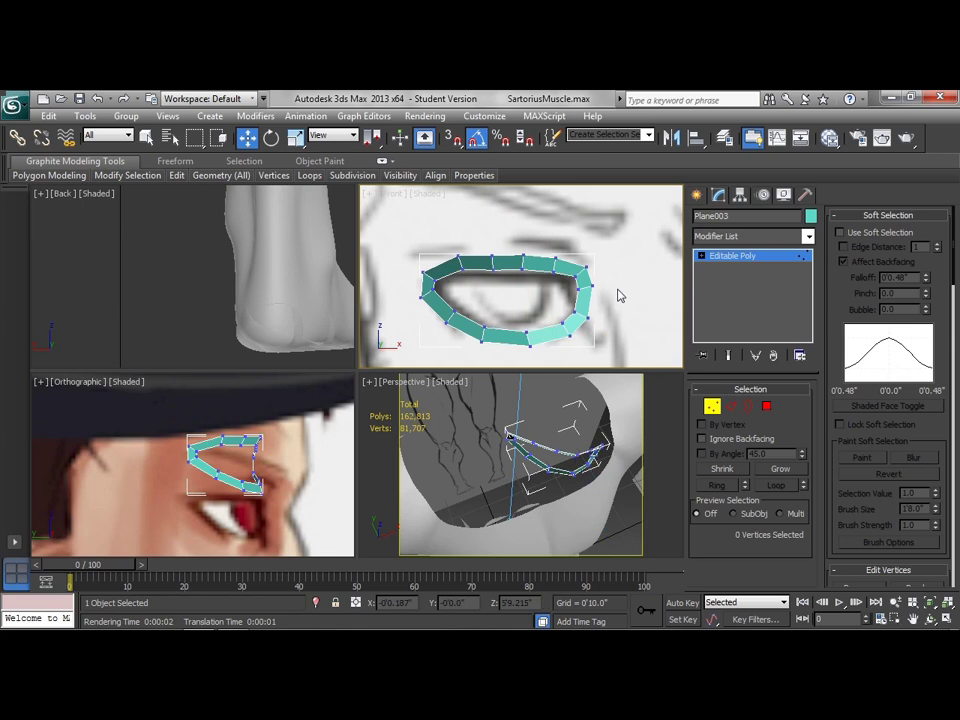
- Respace the upper-lid vertex pairs in the front view, placing the outermost pair at about X -0'1.556", Z 5'9.413"
click(523, 262)
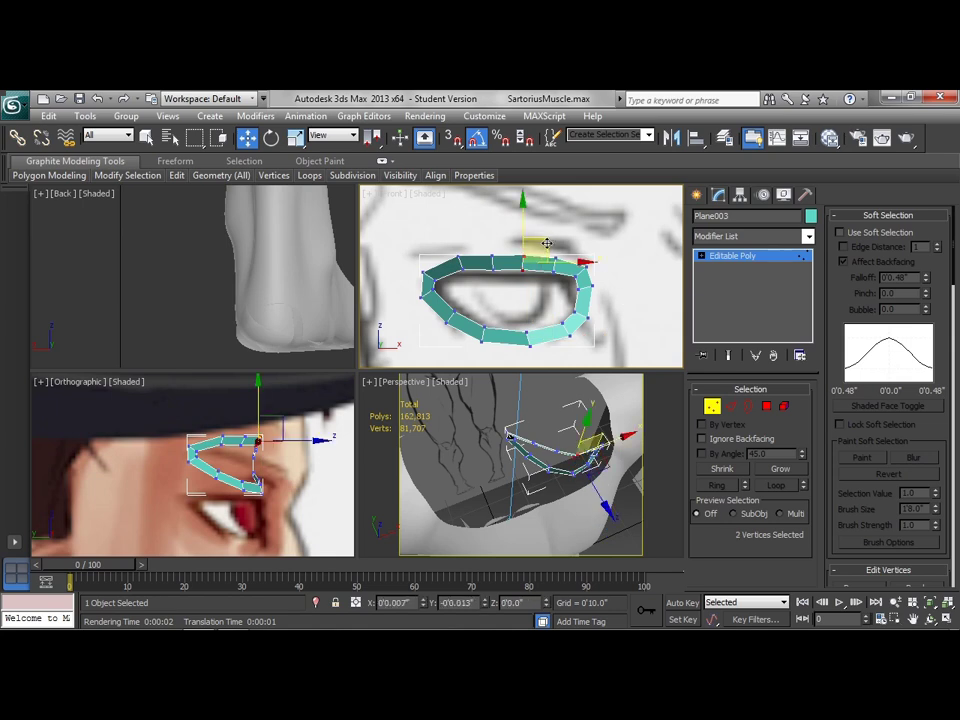
drag(548, 244, 479, 248)
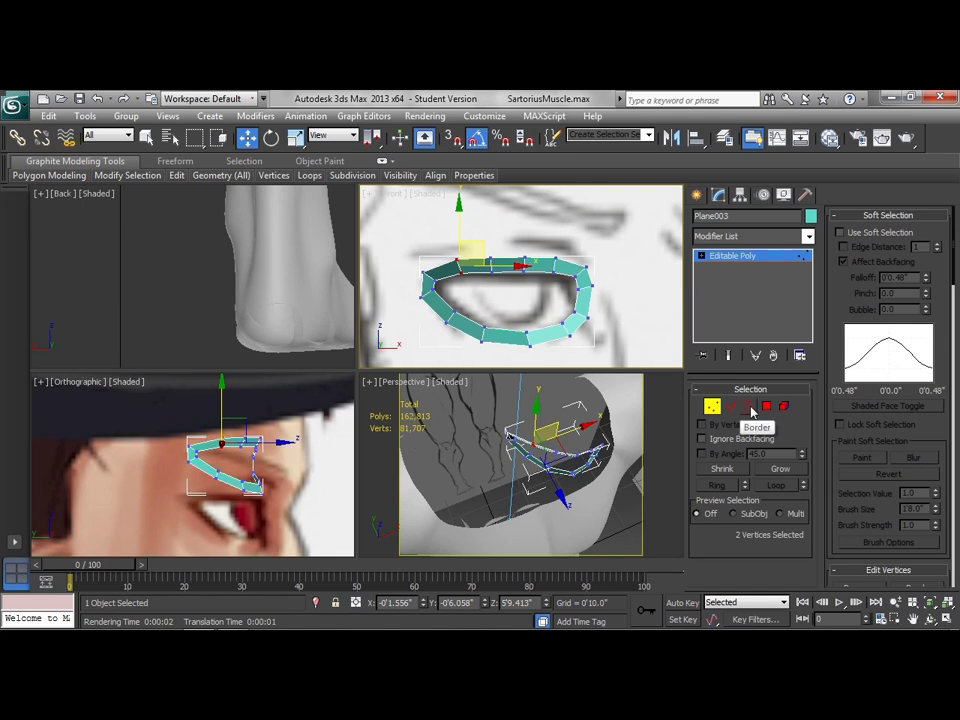
- Select the eye loop's outer border and scale it outward as a duplicated edge to create a second polygon ring in the front view
click(747, 406)
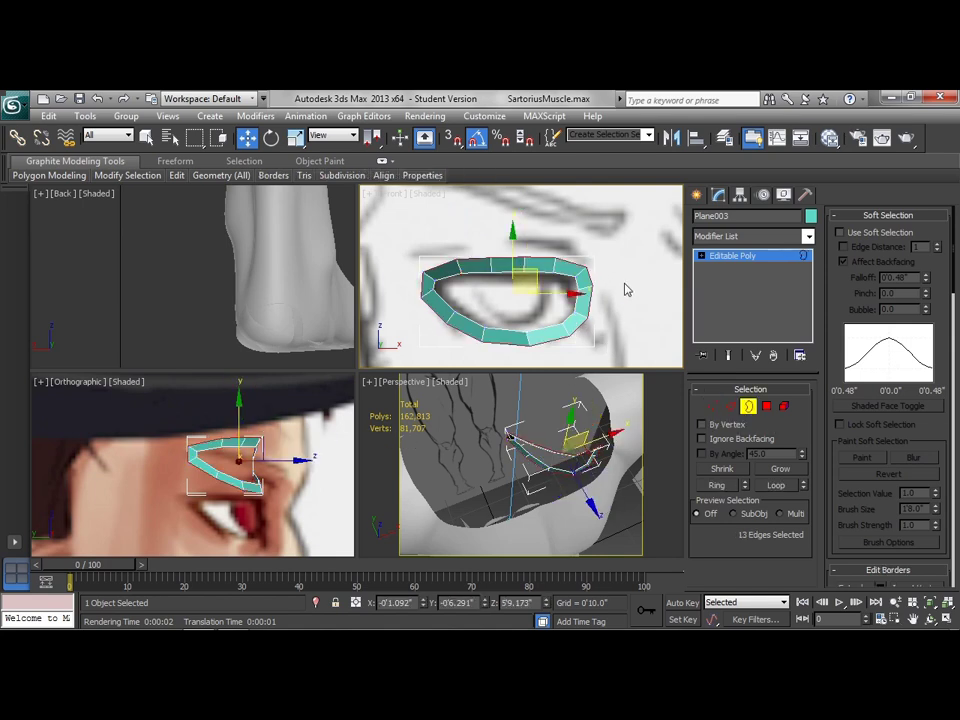
right_click(616, 290)
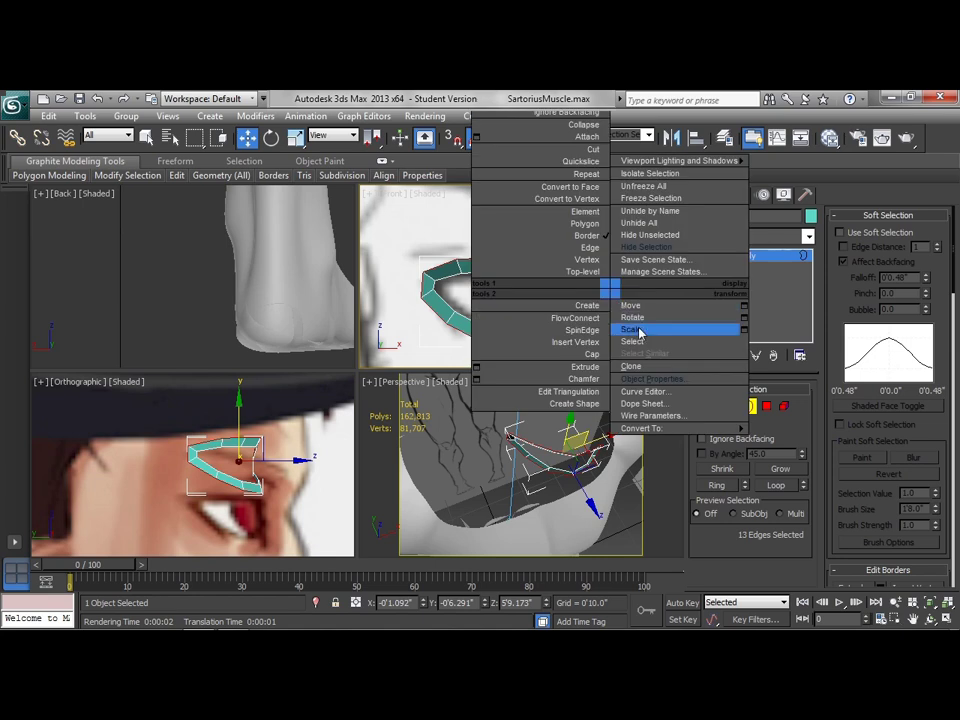
click(634, 328)
drag(518, 283, 514, 262)
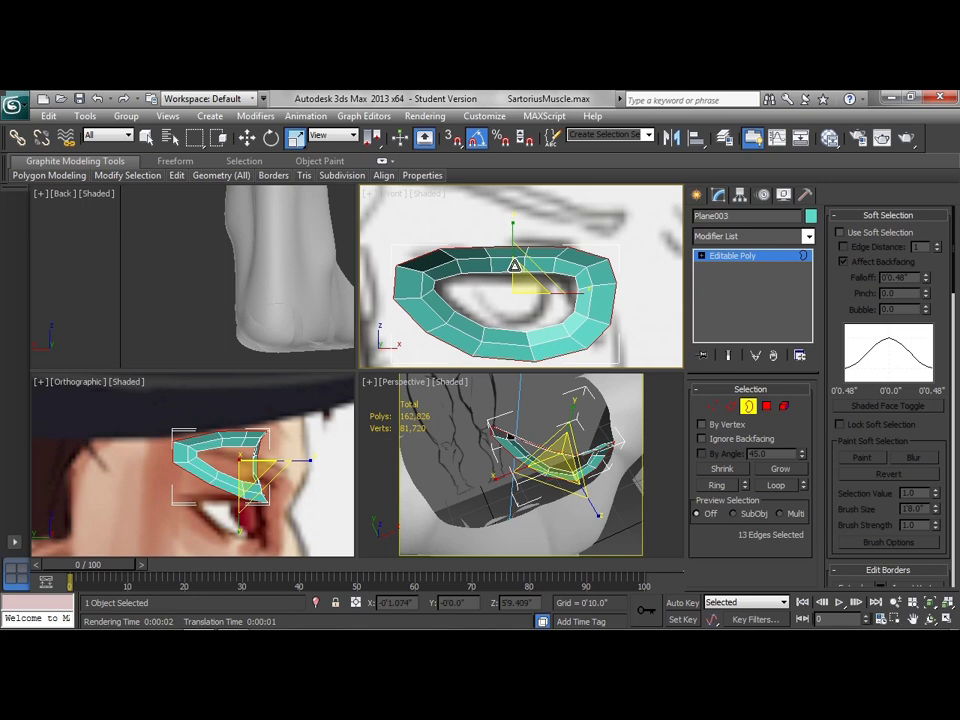
- Activate the Move tool, set the orthographic viewport back to the Left view and frame the eye loop in it
scroll(272, 484, down, 5)
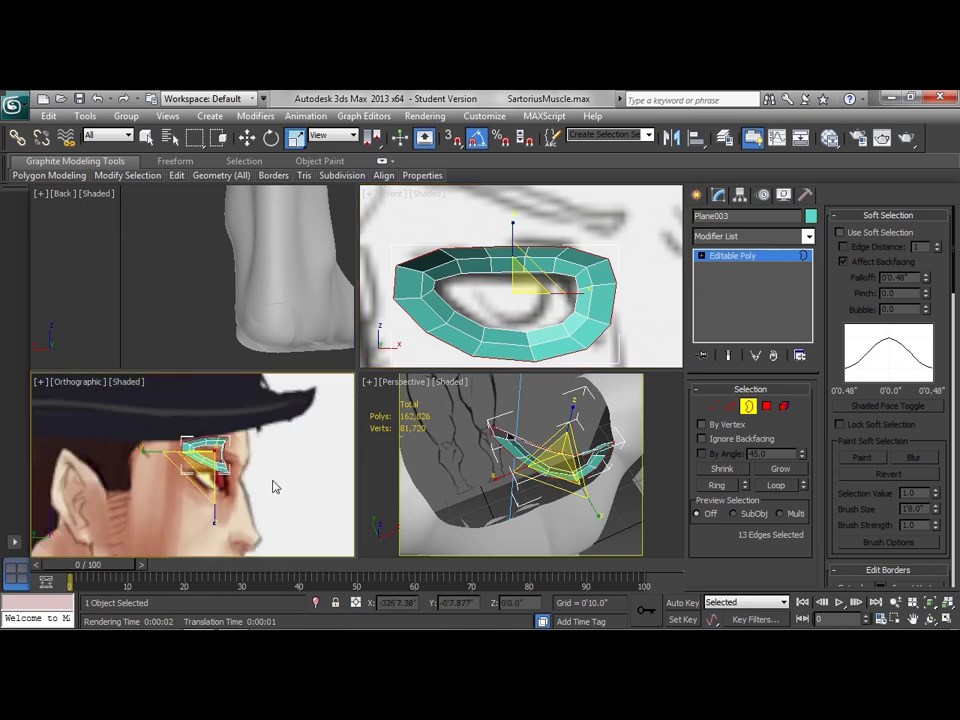
right_click(288, 461)
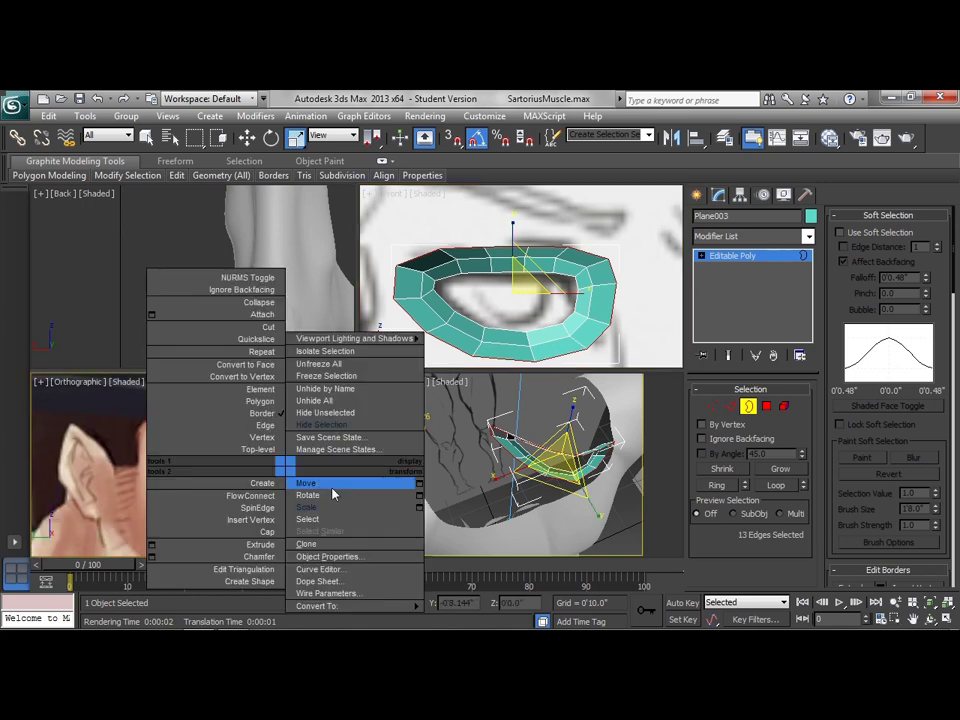
click(326, 484)
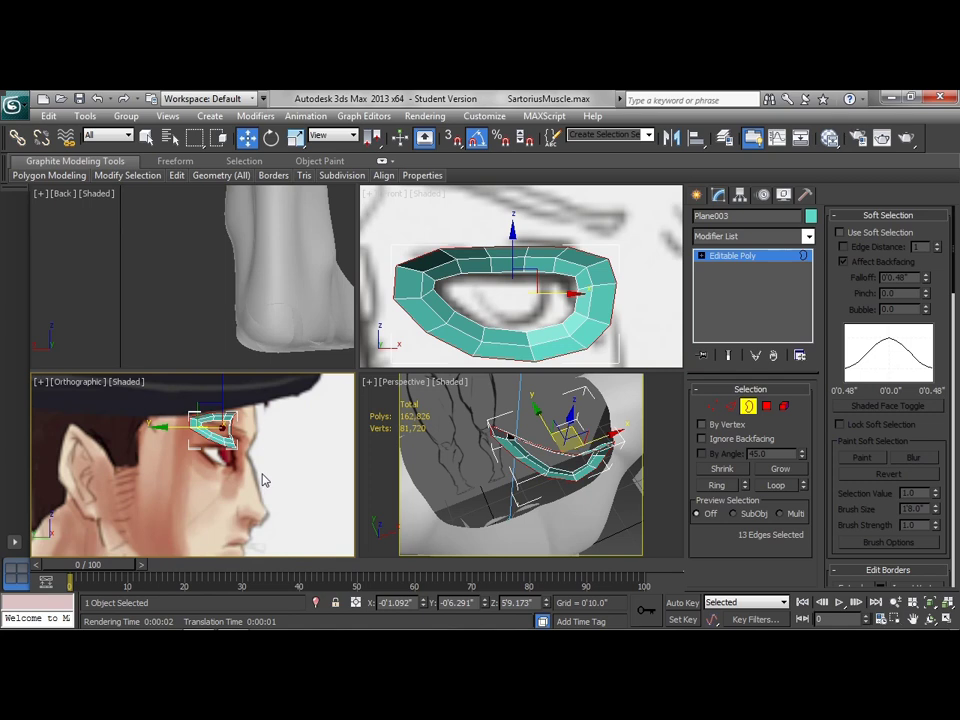
key(l)
key(z)
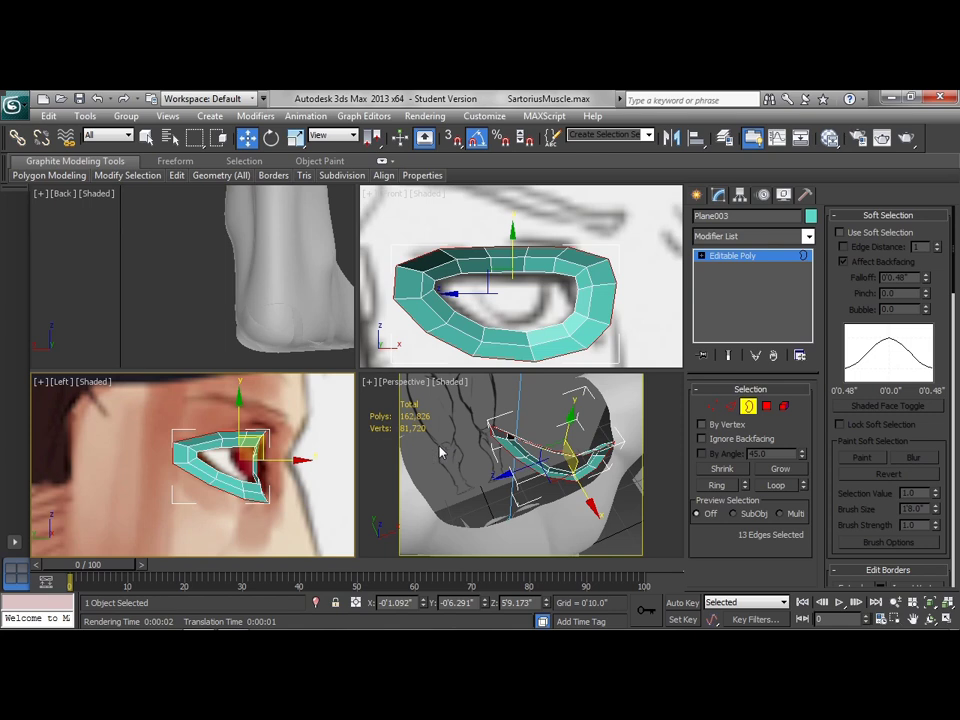
- Raise the new outer ring's upper vertices in the front view to widen the band above the eye and round its outer corner
click(712, 406)
click(609, 263)
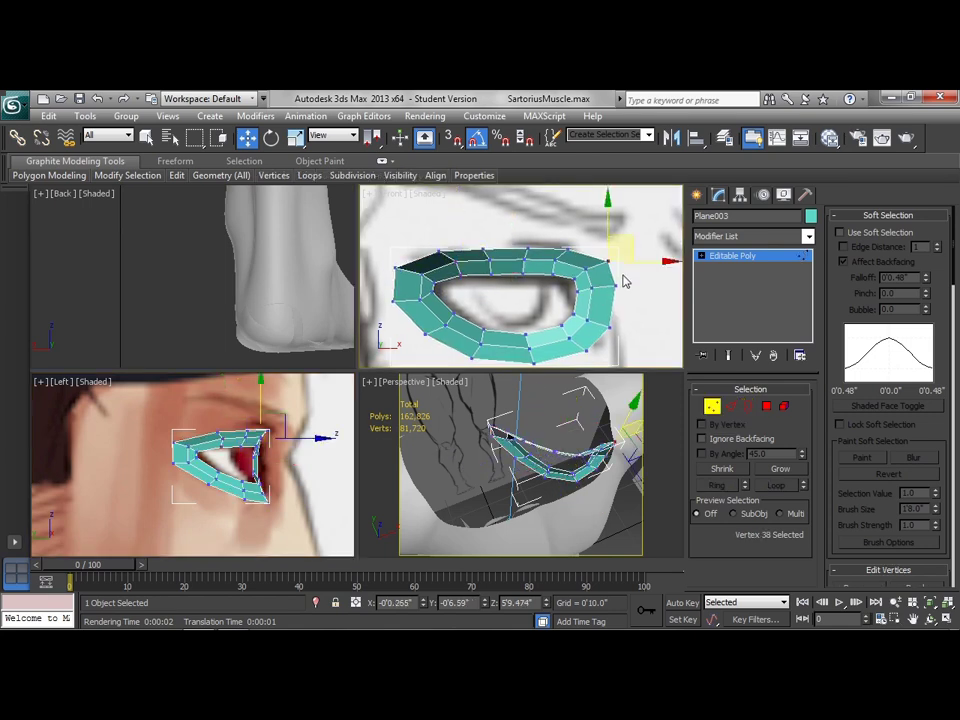
drag(631, 247, 627, 240)
drag(568, 249, 566, 237)
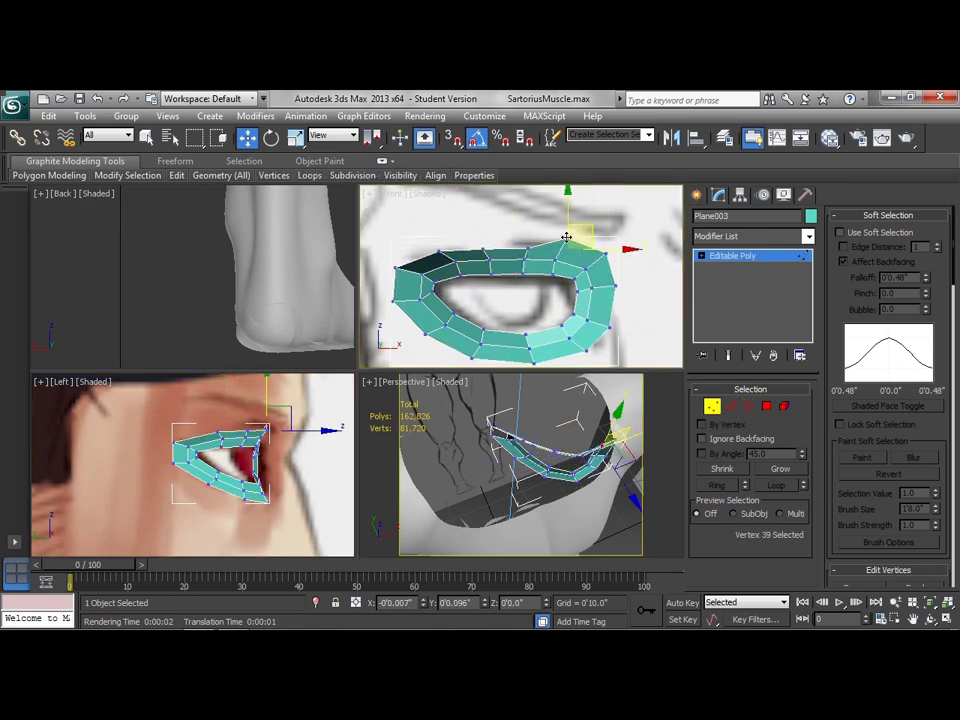
click(482, 240)
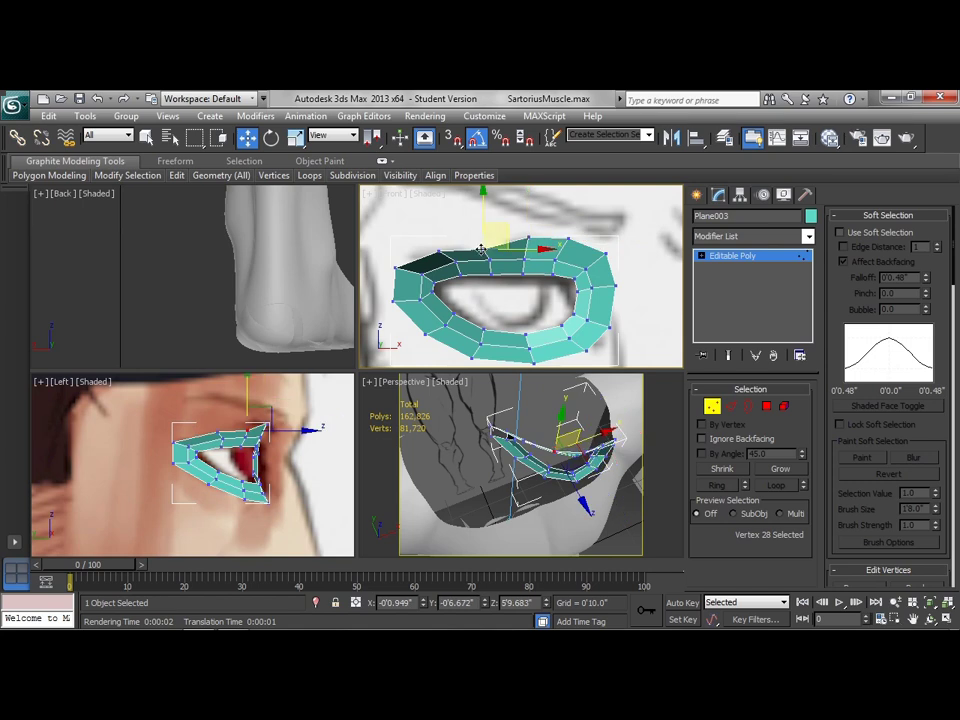
click(436, 246)
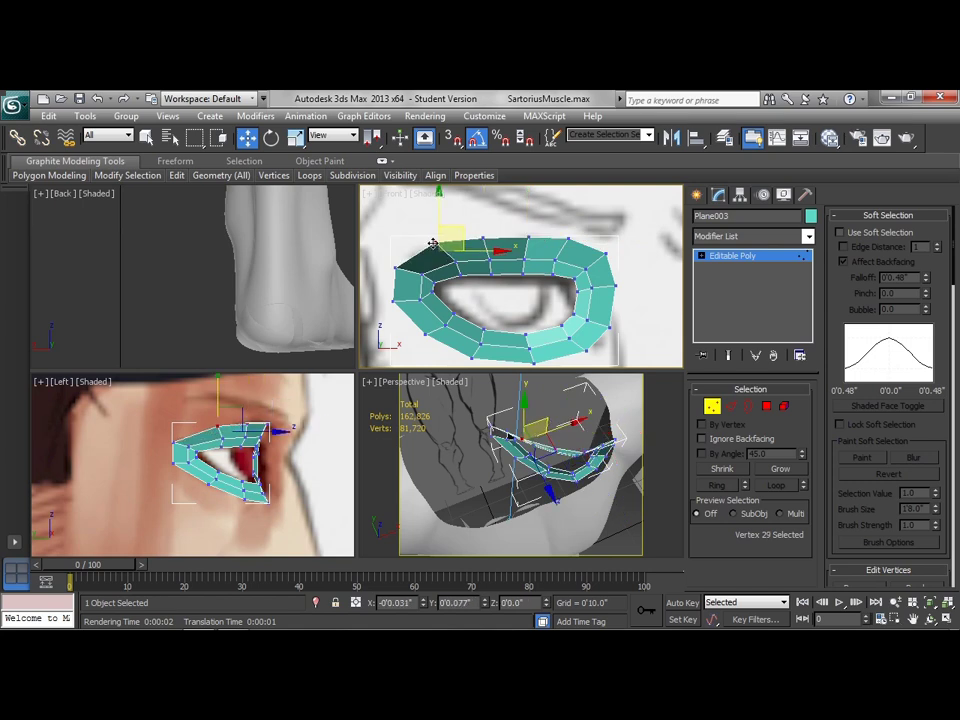
click(401, 265)
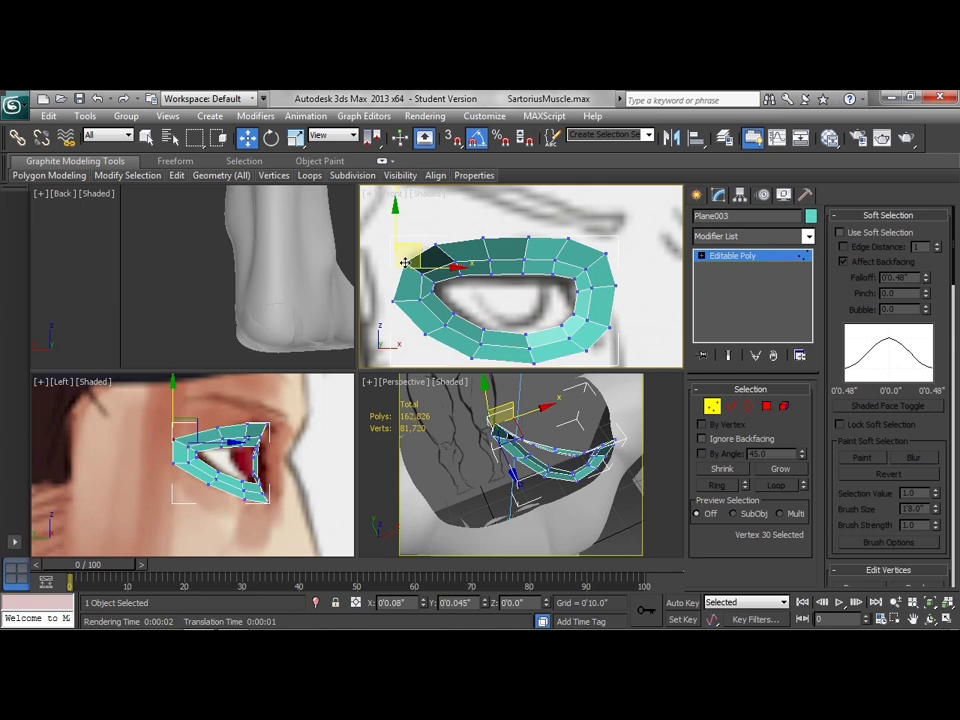
- Reshape the outer ring's lower half, placing the outer-corner vertex near X -0'2.068", Z 5'9.104" and the lowest vertex near Z 5'8.528"
click(400, 306)
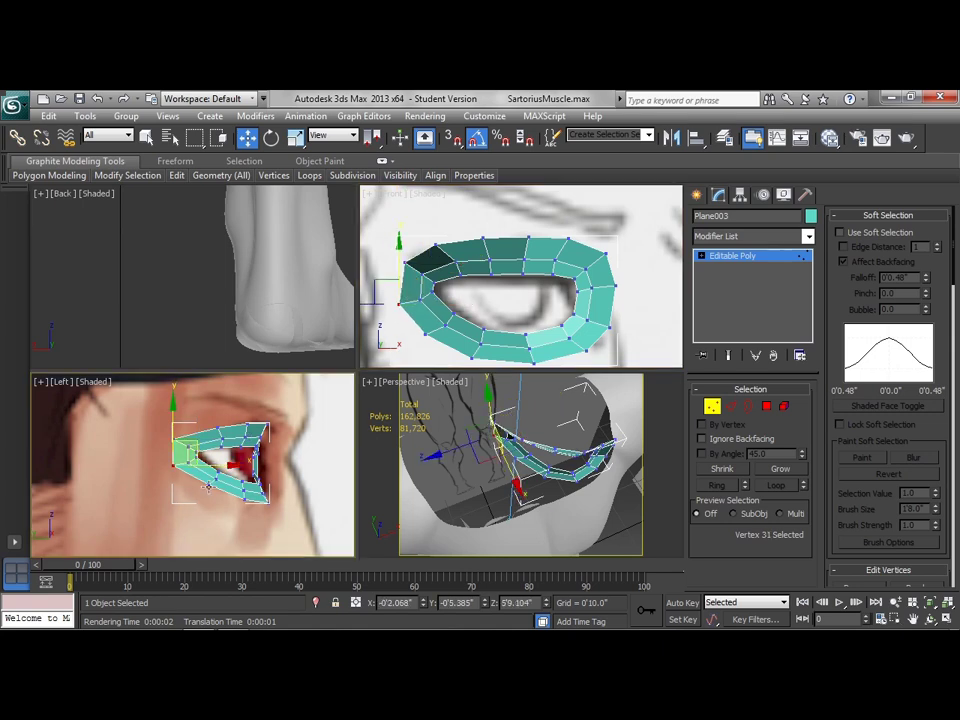
click(269, 503)
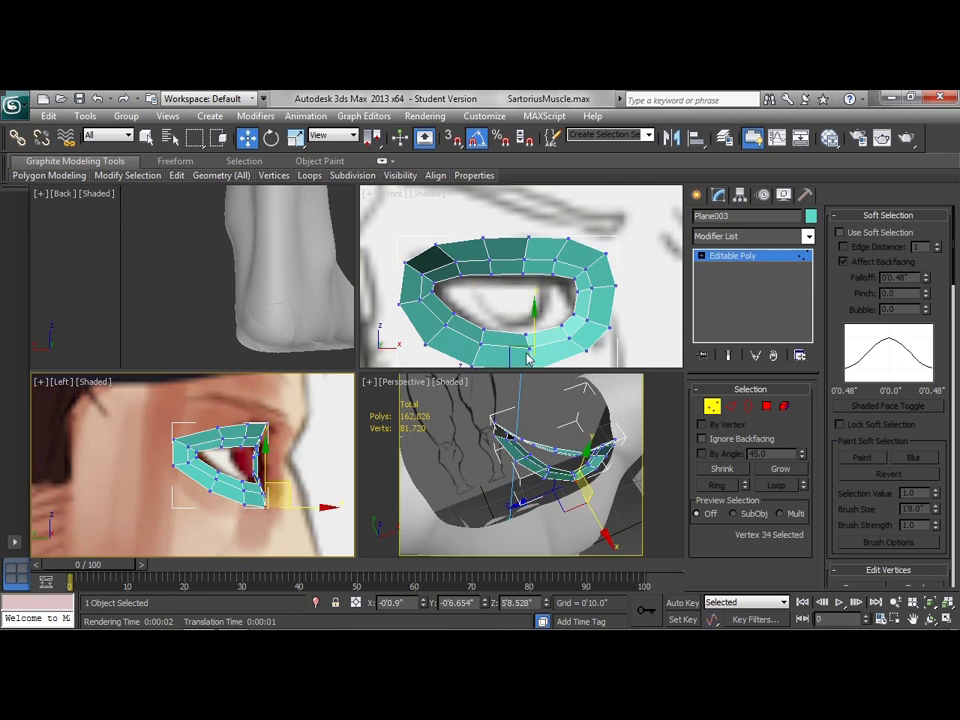
middle_drag(571, 352, 556, 297)
click(571, 280)
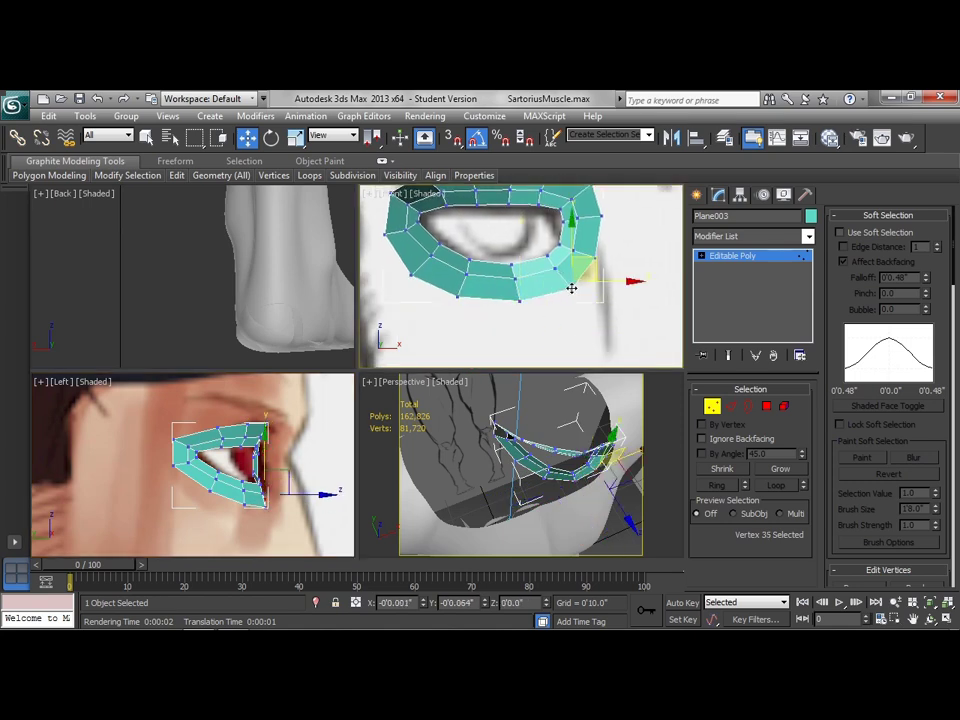
click(596, 256)
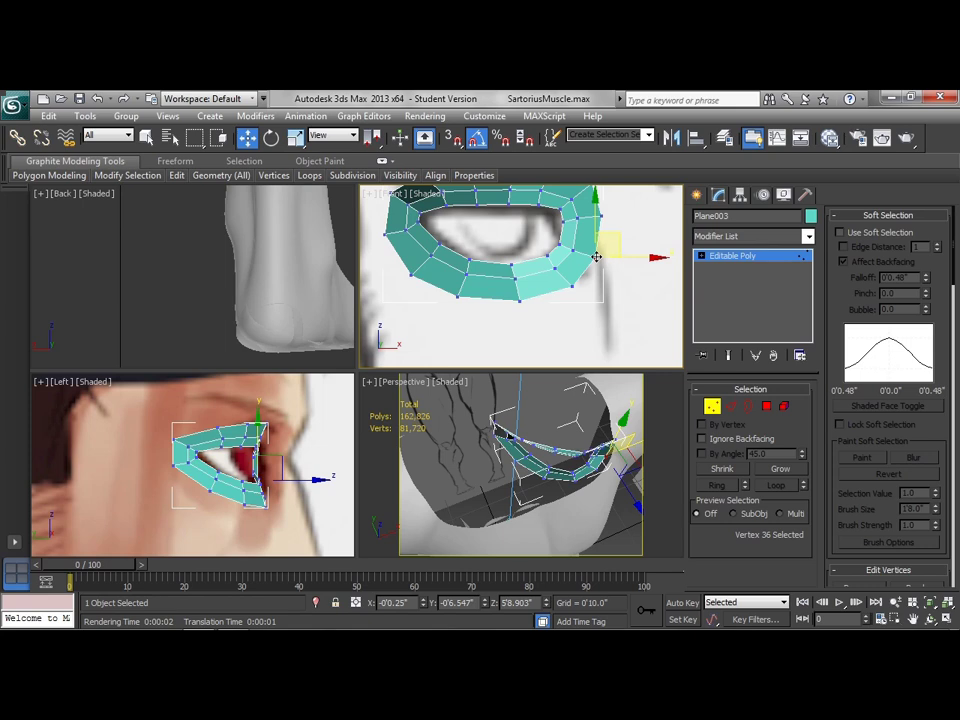
- Shift the outer ring's three nose-side vertices away from the nose line in the front view, placing the upper one near X -0'0.343", Z 5'9.542"
scroll(540, 262, down, 3)
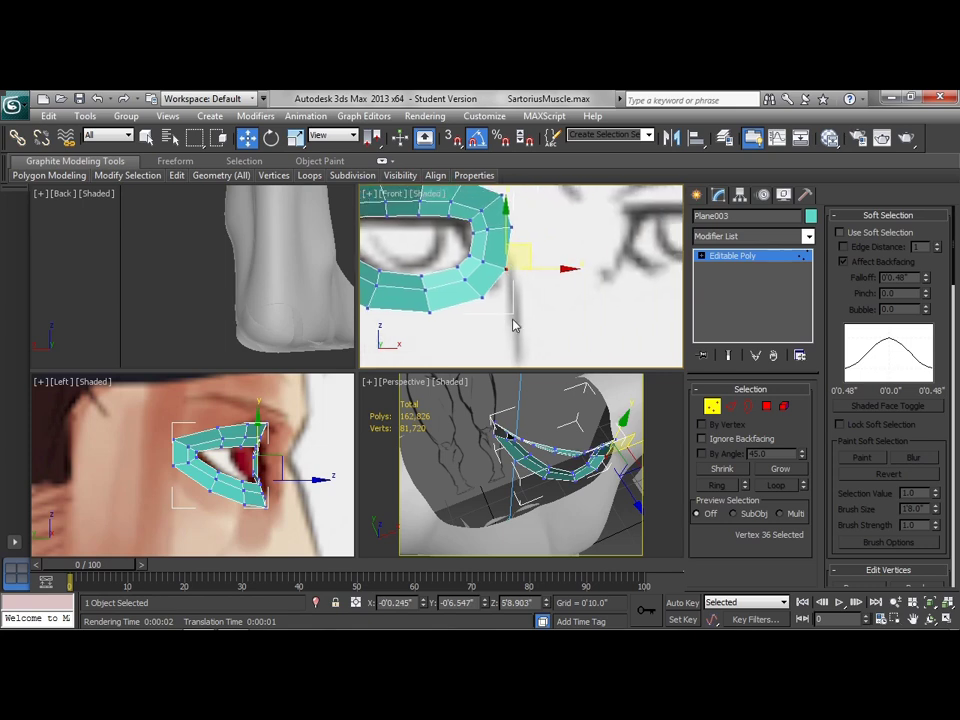
click(511, 252)
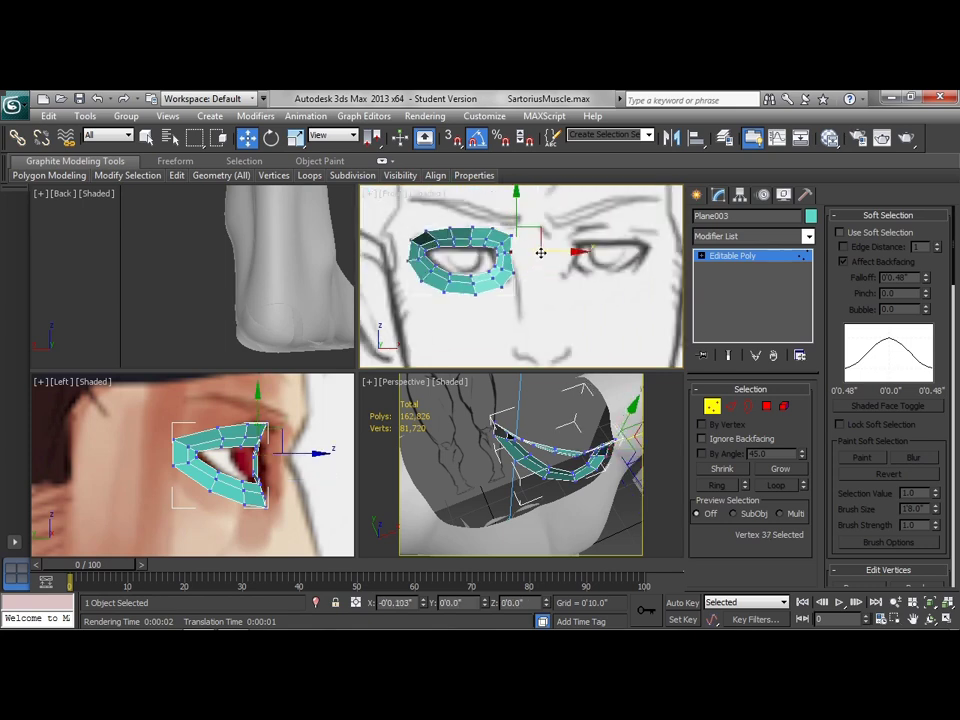
drag(515, 275, 509, 271)
click(511, 237)
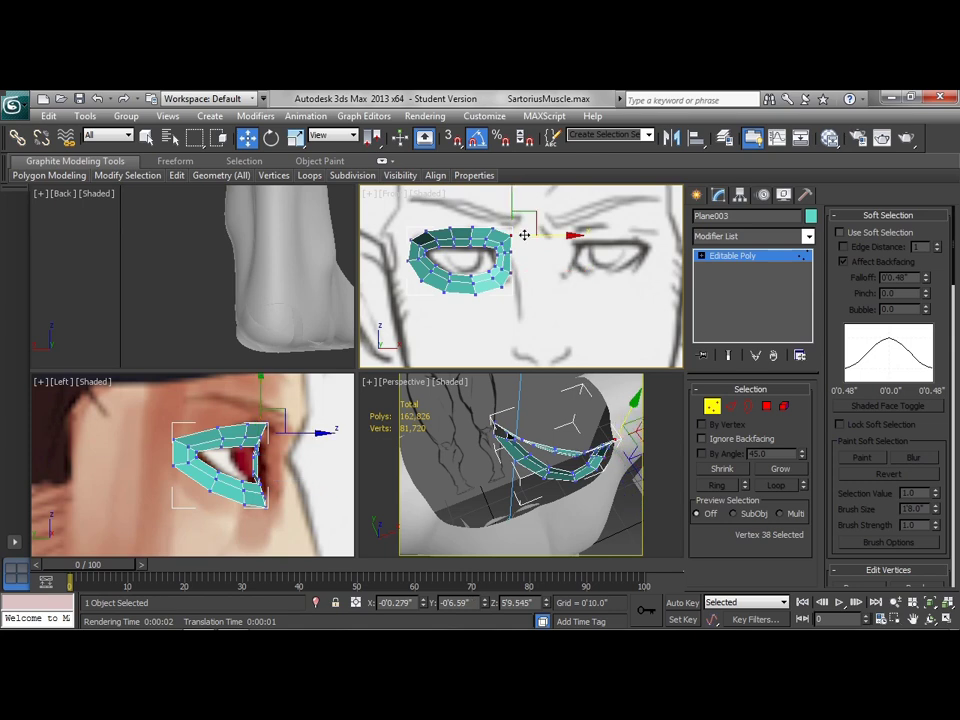
drag(537, 216, 534, 217)
- Move the nose-side vertices forward in the side view, placing the lower pair at about Y -0'6.669" and the upper vertex at about Y -0'6.68"
ctrl+click(511, 271)
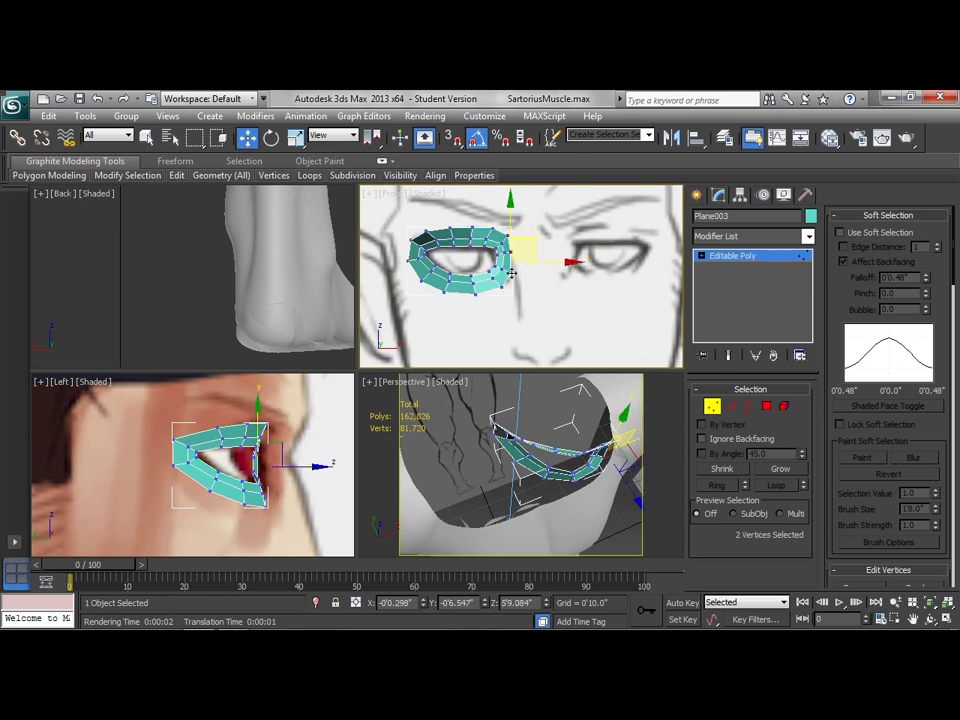
right_click(283, 460)
drag(285, 464, 296, 468)
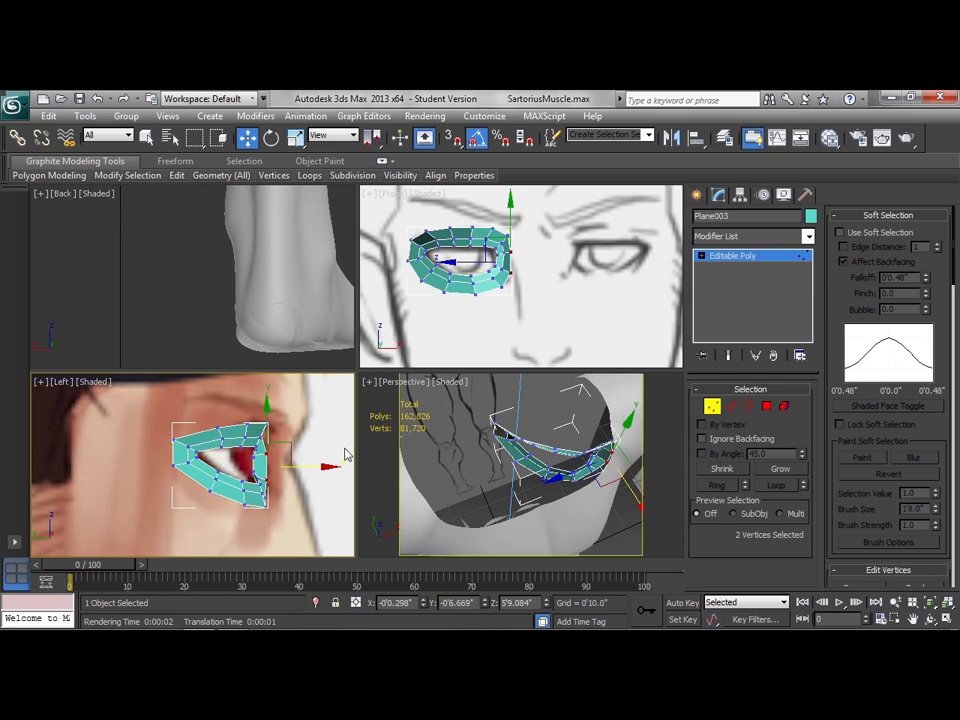
click(508, 238)
right_click(262, 455)
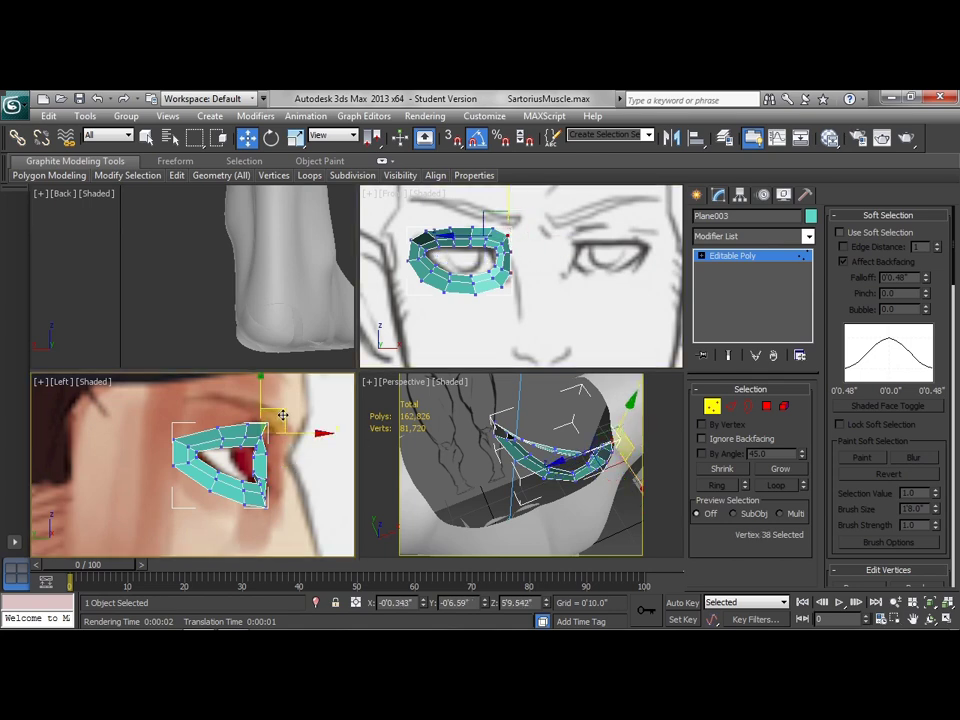
drag(281, 416, 295, 417)
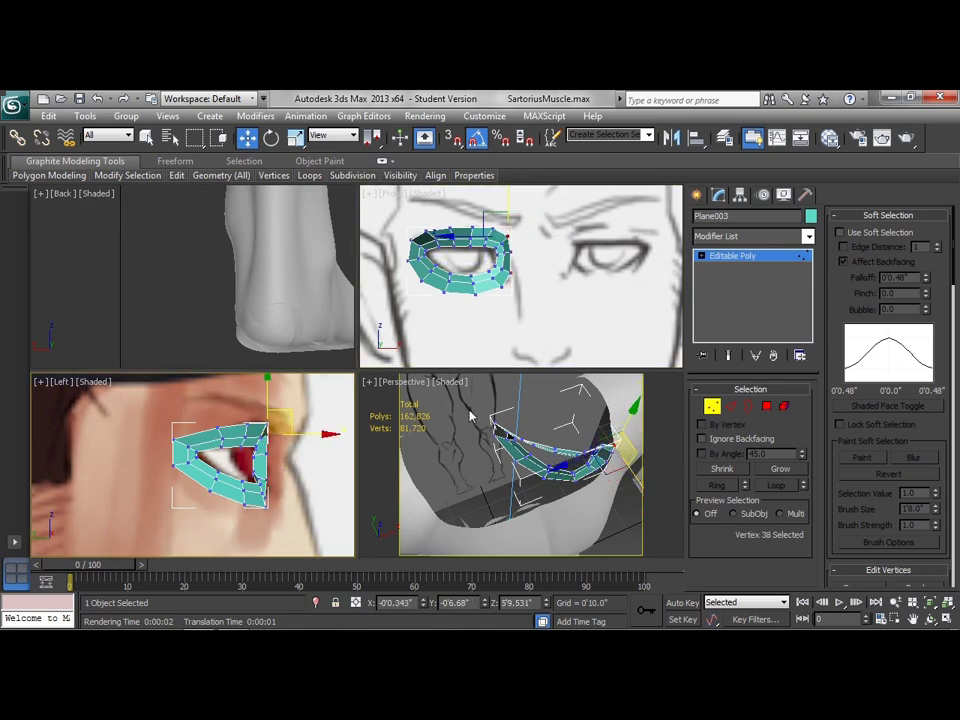
- Move the ring's lower vertex near the inner corner forward to about Y -0'6.67", Z 5'8.645" and check the loop in the perspective view
click(506, 290)
click(501, 287)
right_click(263, 477)
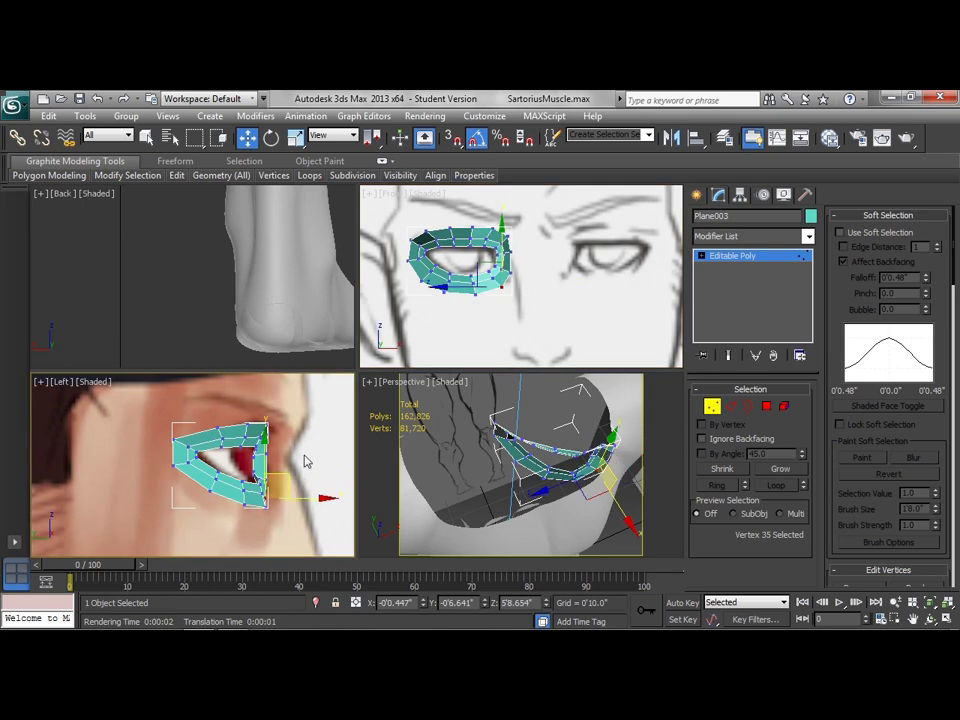
drag(289, 473, 292, 474)
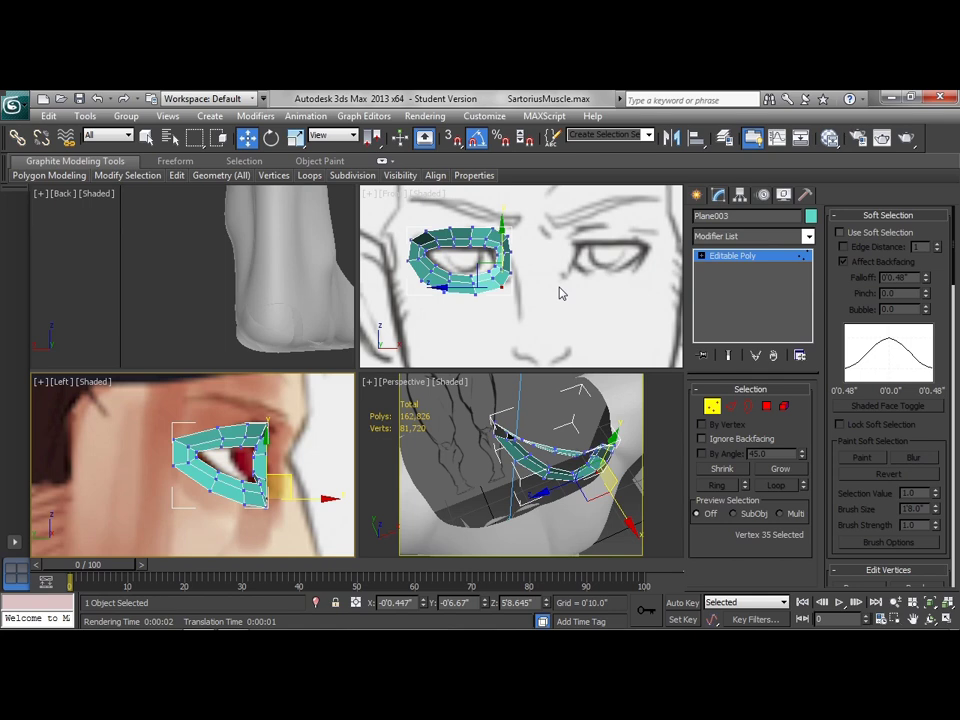
alt+middle_drag(569, 477, 545, 485)
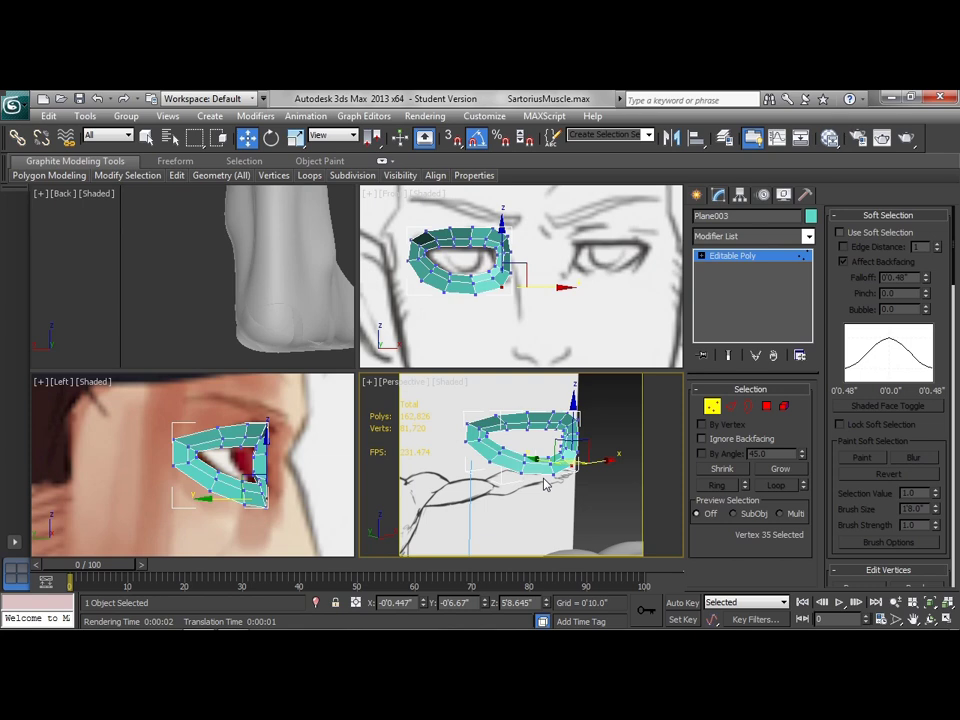